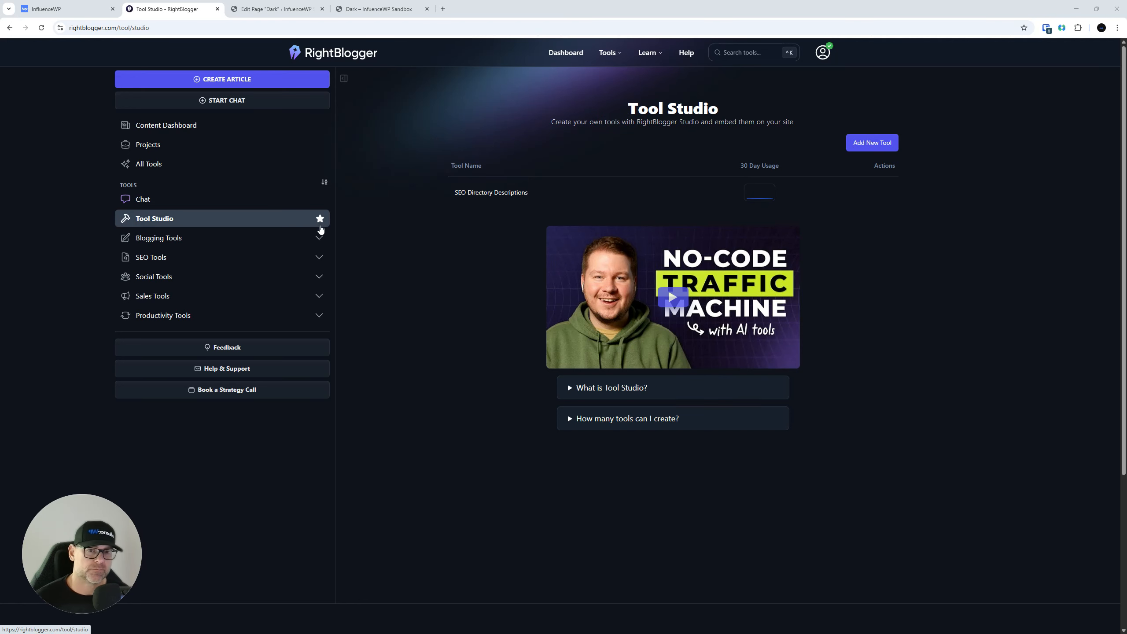
Duplicate the Tool Studio browser tab and move the copy out of the current window
click(505, 195)
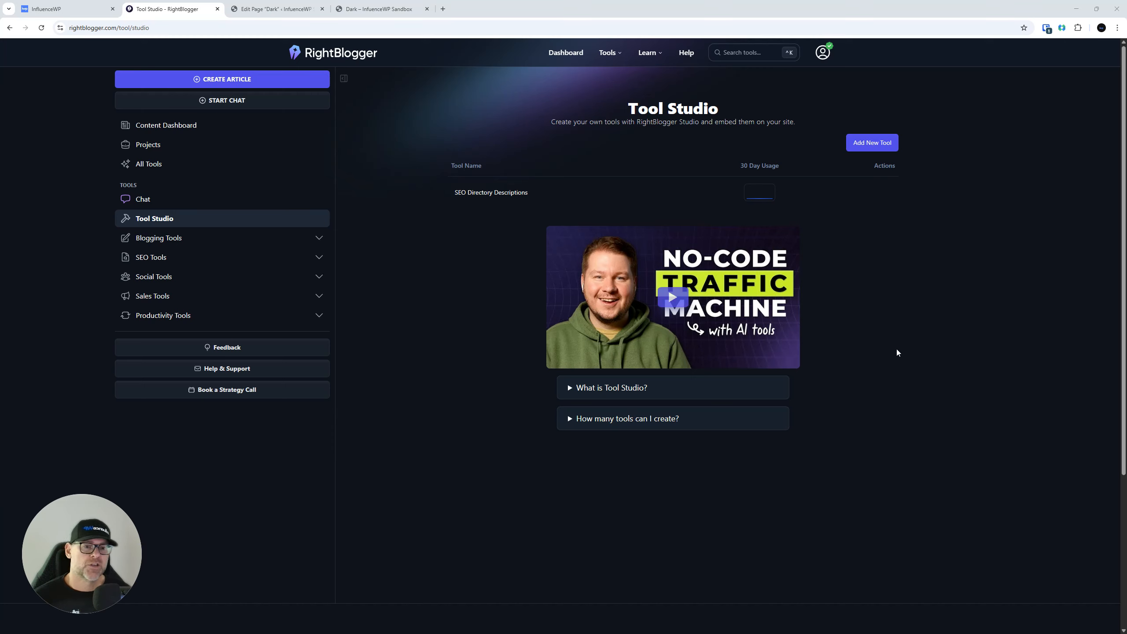
mouse_move(519, 196)
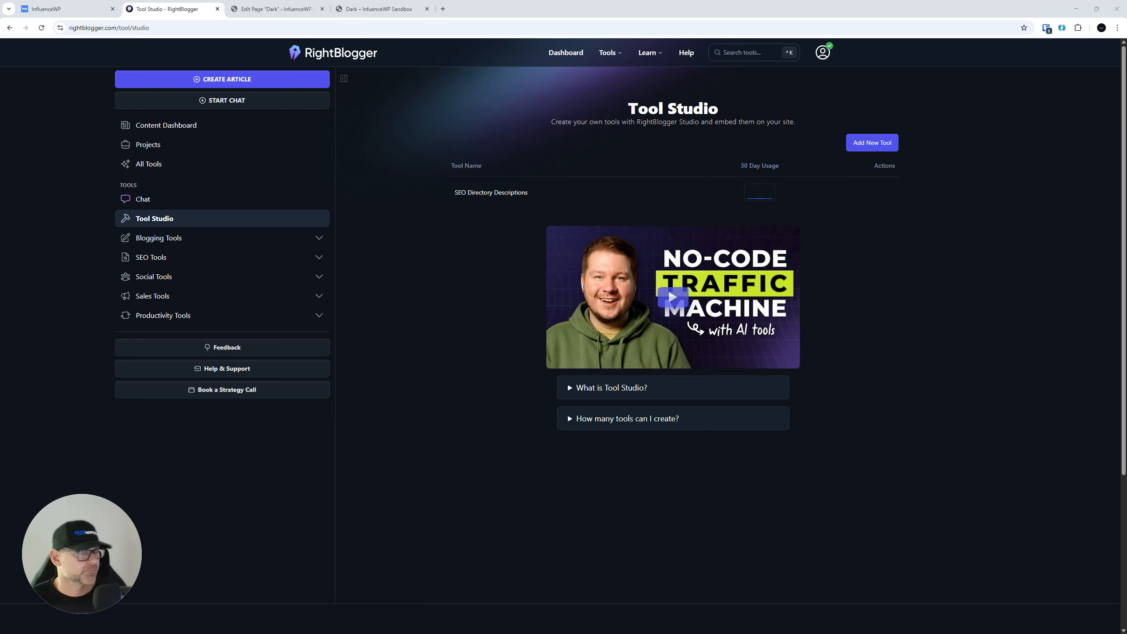
right_click(161, 3)
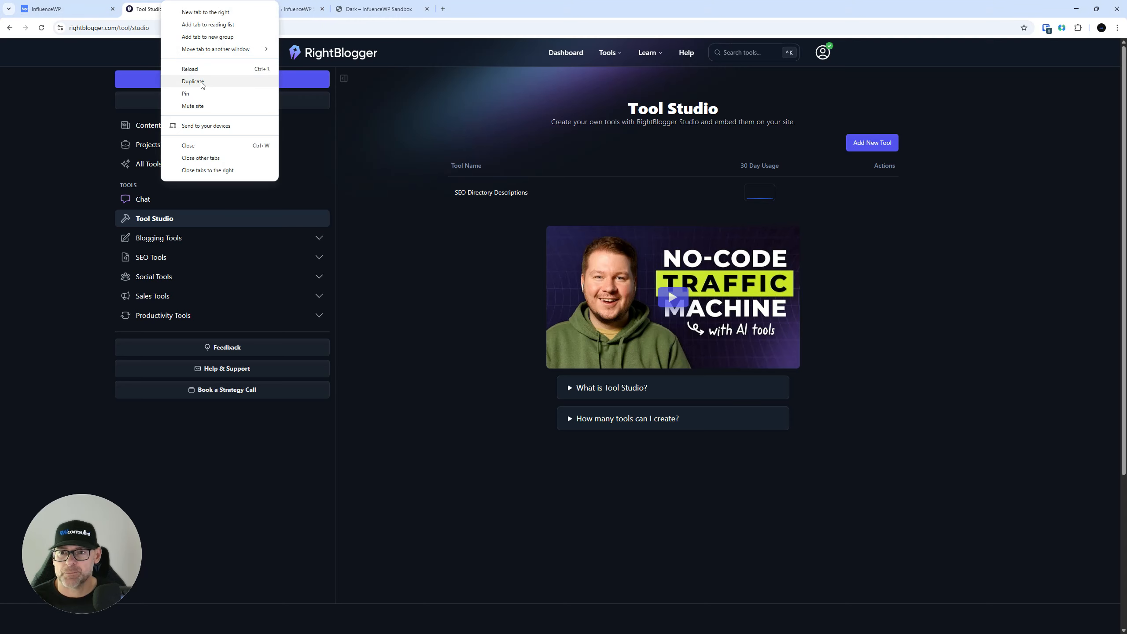
click(192, 82)
drag(252, 7, 255, 0)
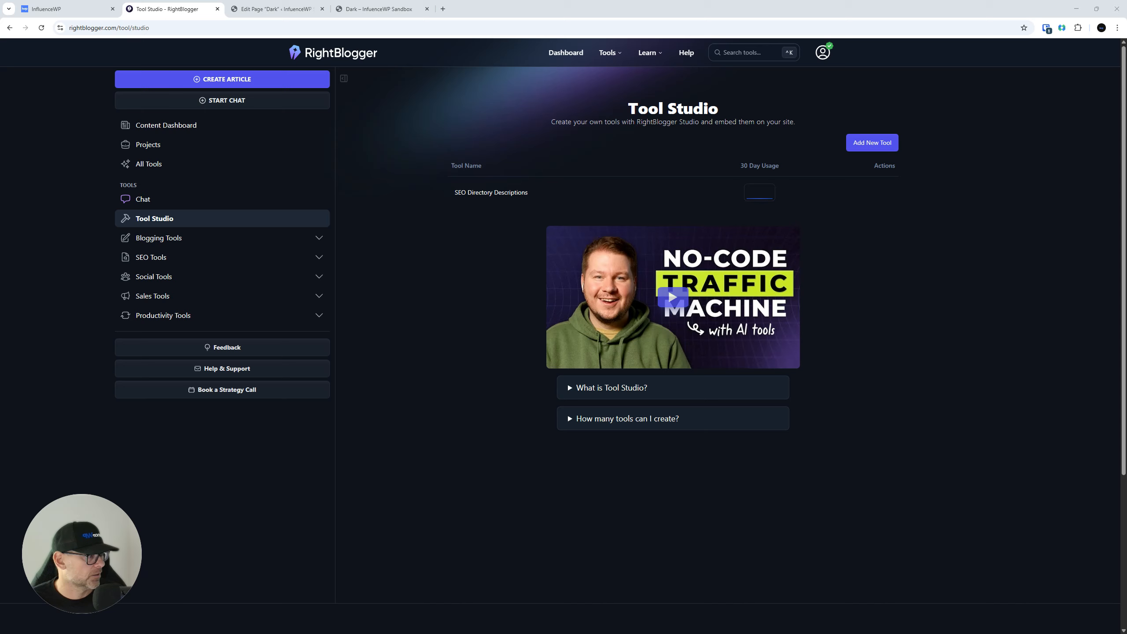
mouse_move(828, 194)
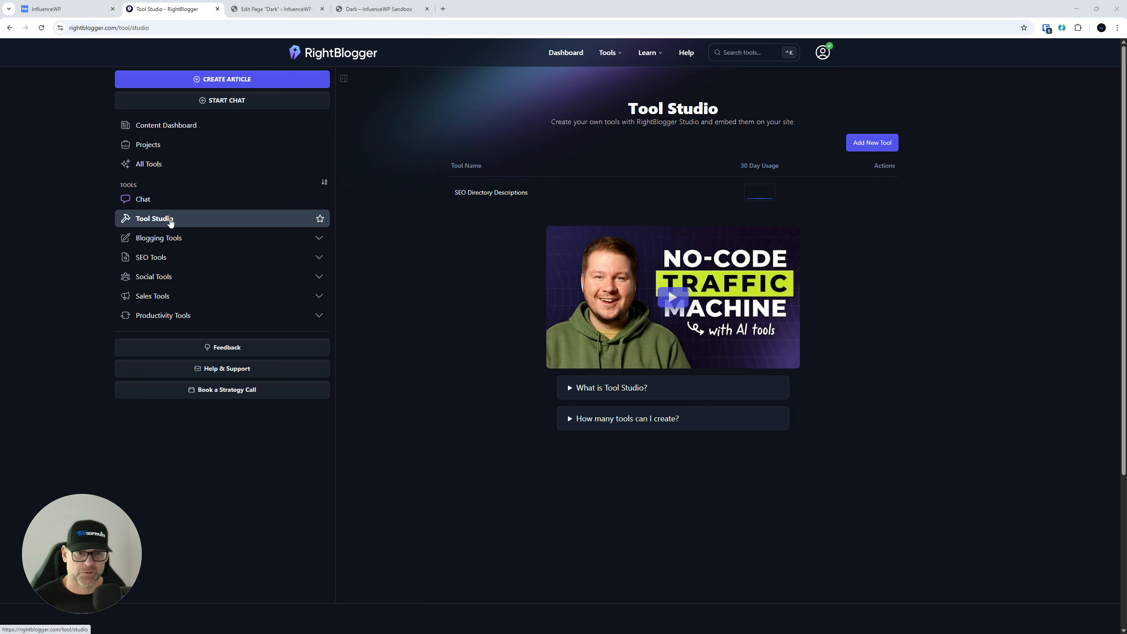
click(872, 151)
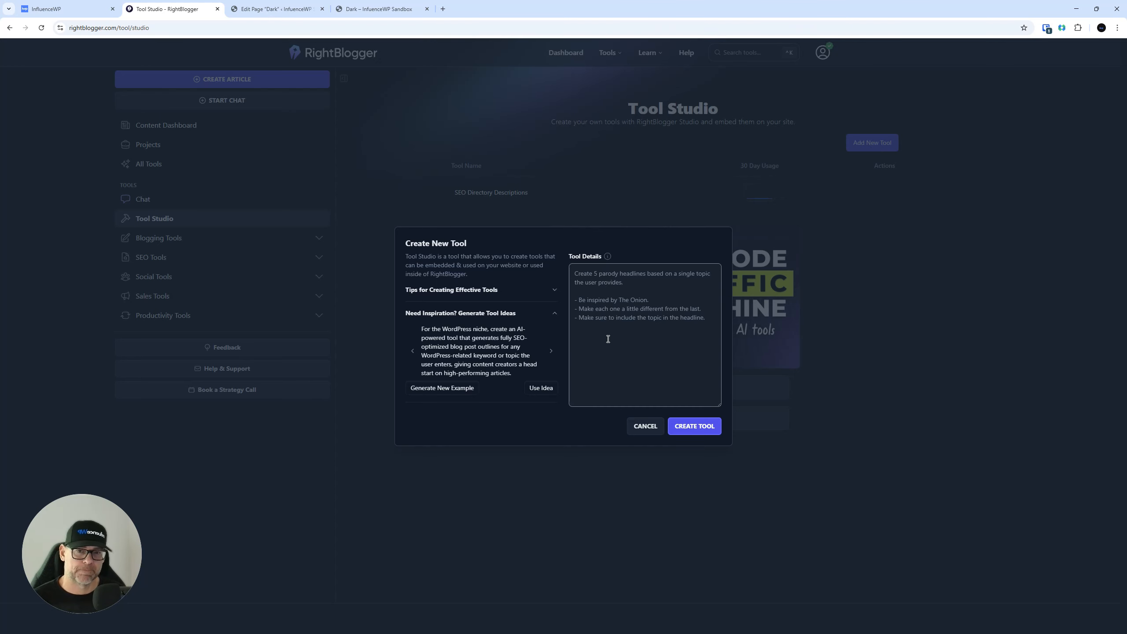
click(646, 427)
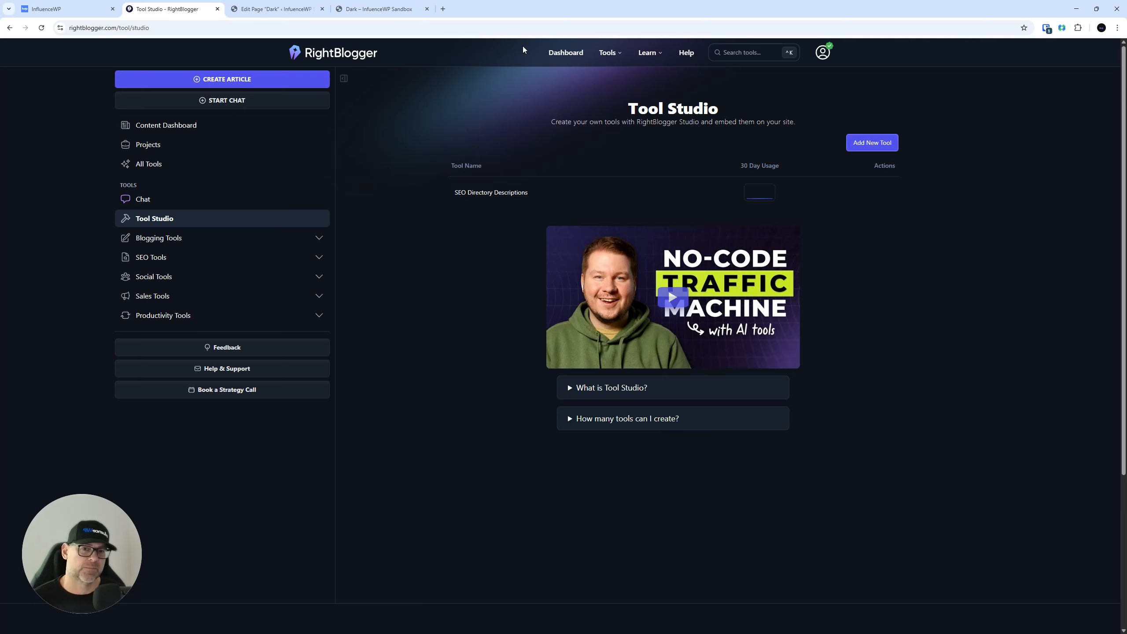
click(577, 125)
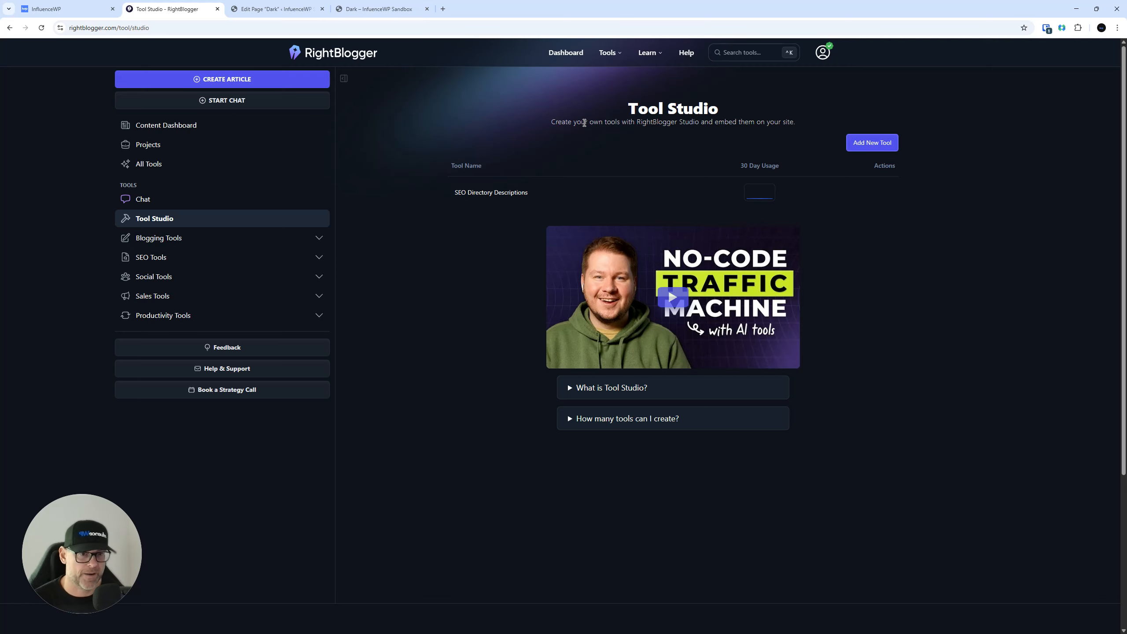
Open the form for adding a new tool and review its tips for creating effective tools and its tool ideas section
click(872, 144)
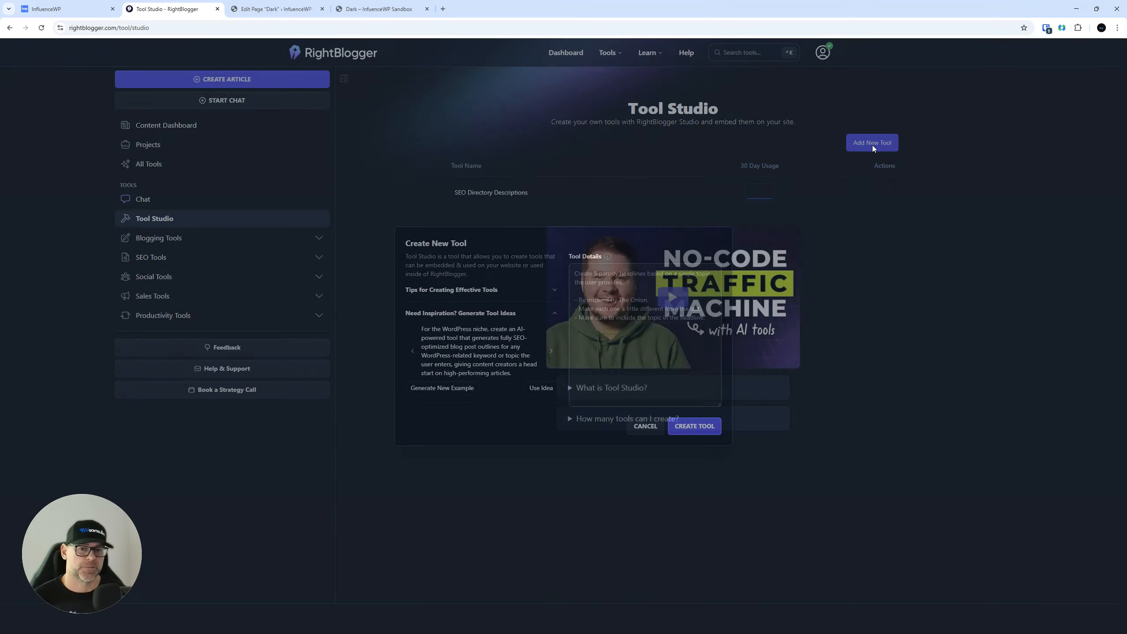
click(544, 289)
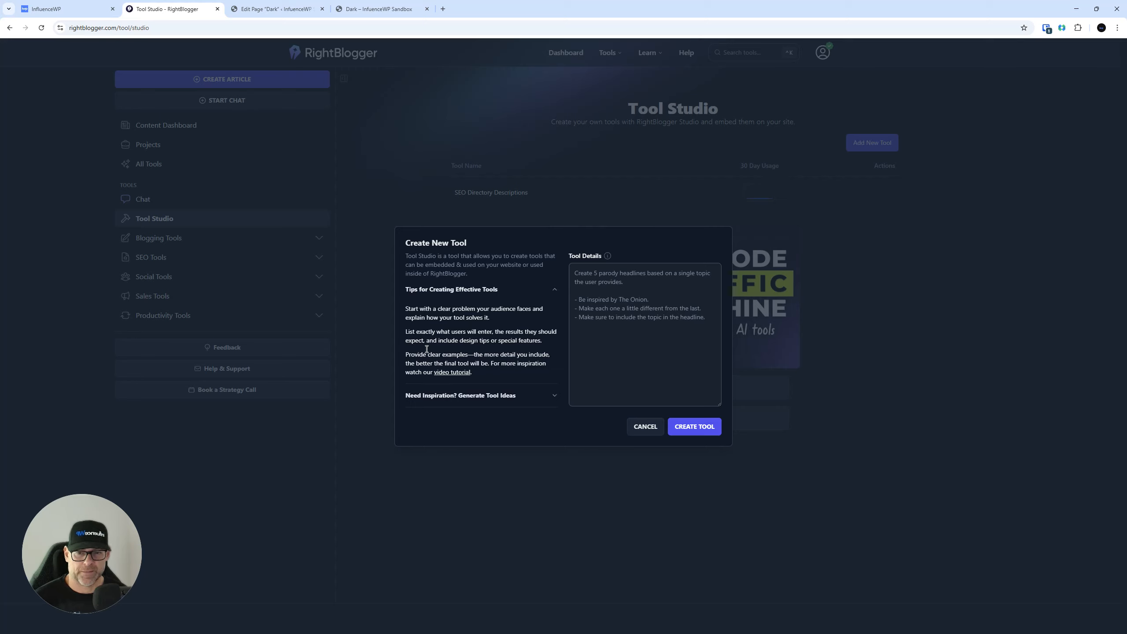
click(550, 292)
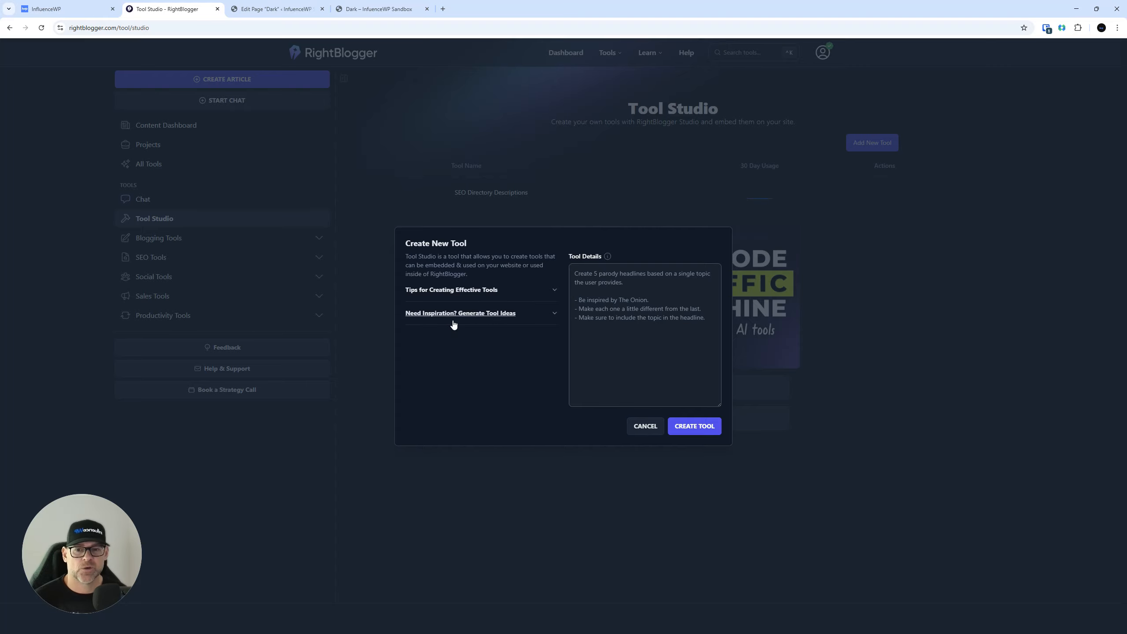
key(ctrl)
key(ctrl)
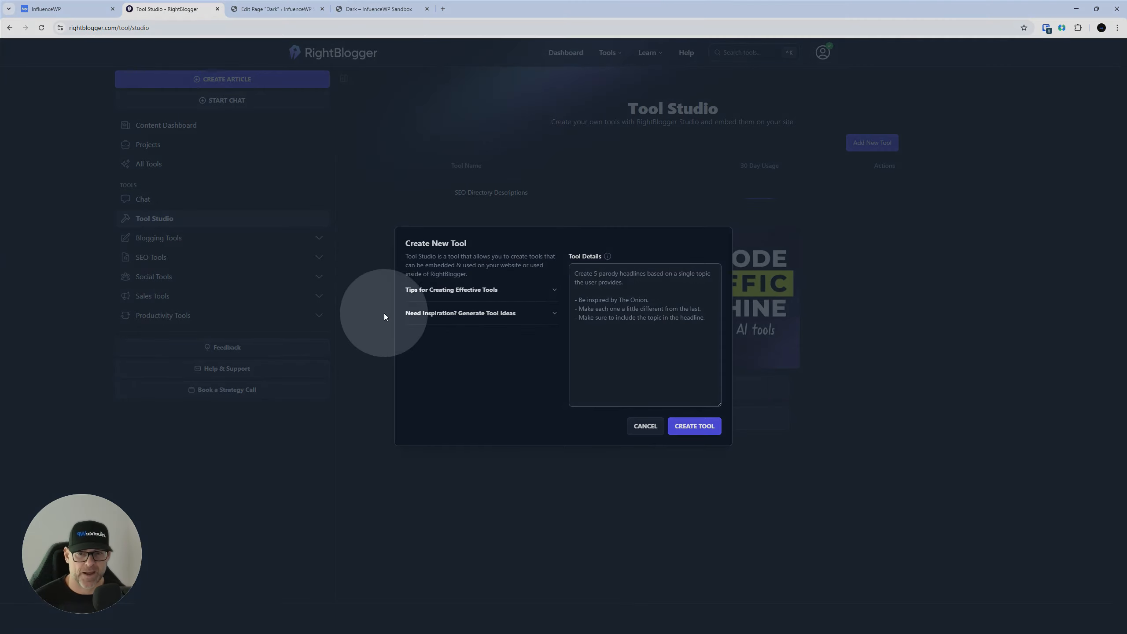
click(522, 316)
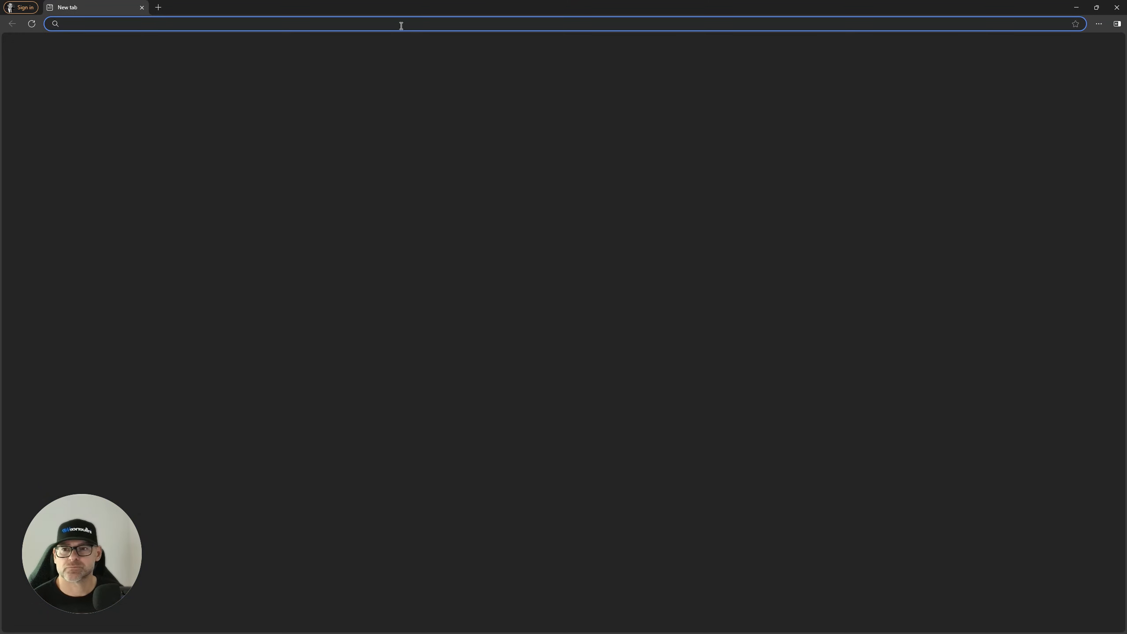
Switch to Microsoft Edge, search the web for "rightblogger" and open the site's Pricing page from the results
text(rightblogger)
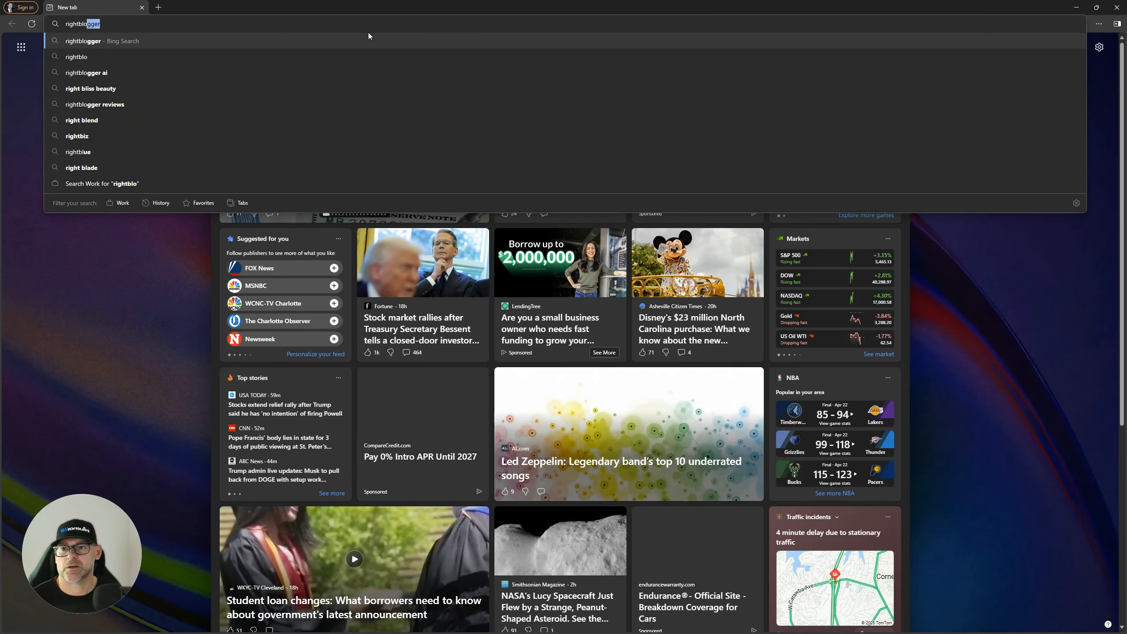
key(Return)
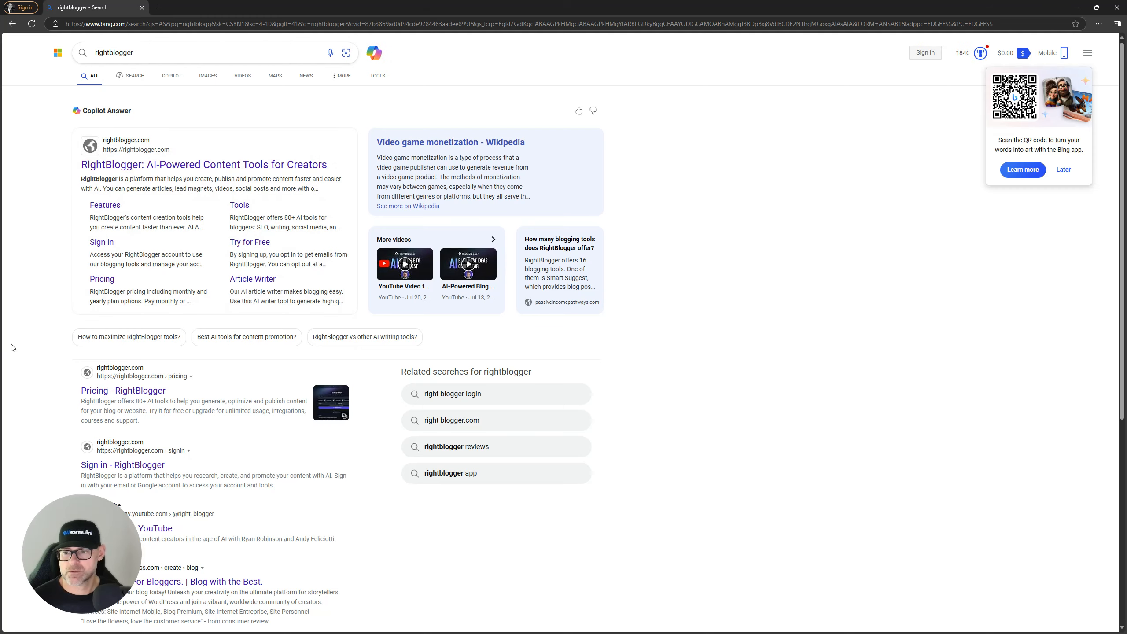
click(102, 279)
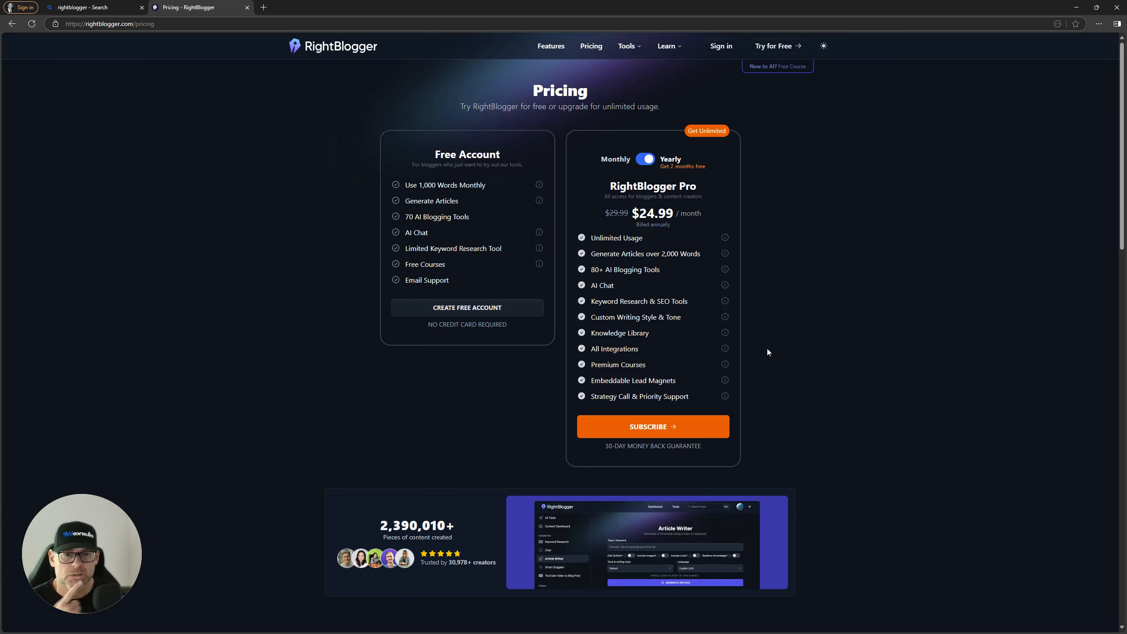
Examine the features and pricing of the Free Account and RightBlogger Pro plans
click(463, 175)
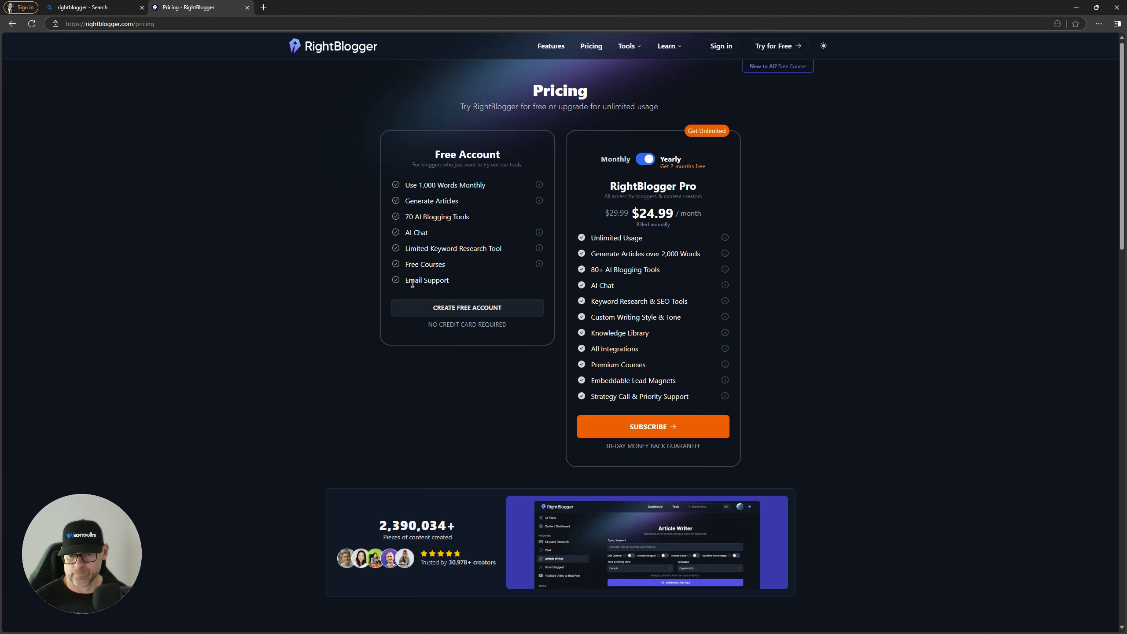
scroll(412, 282, down, 5)
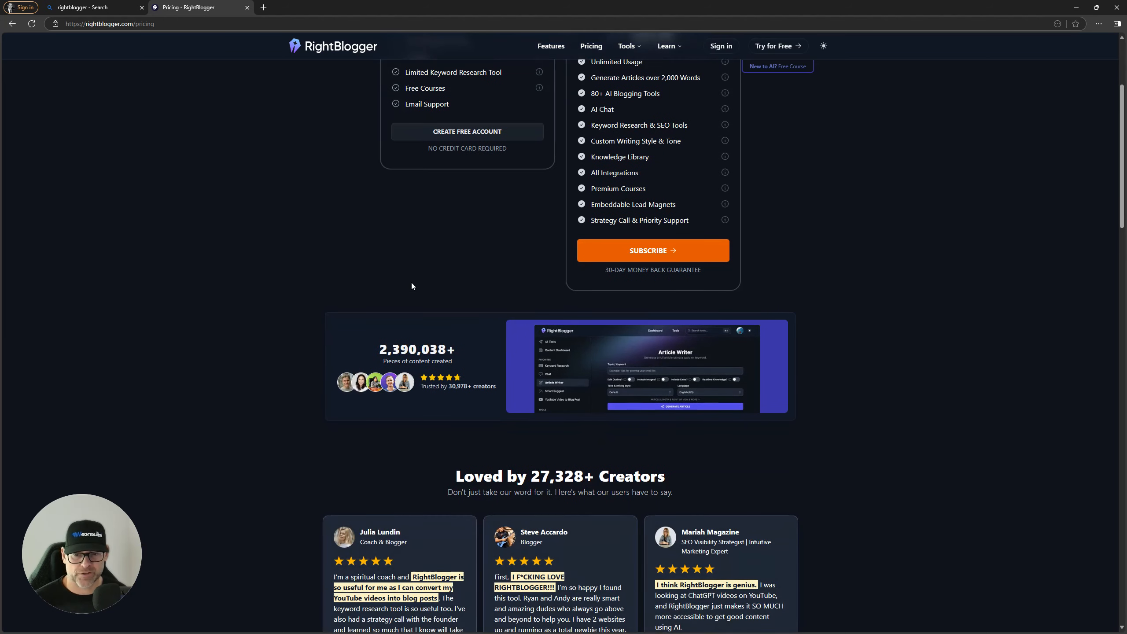
scroll(448, 184, up, 4)
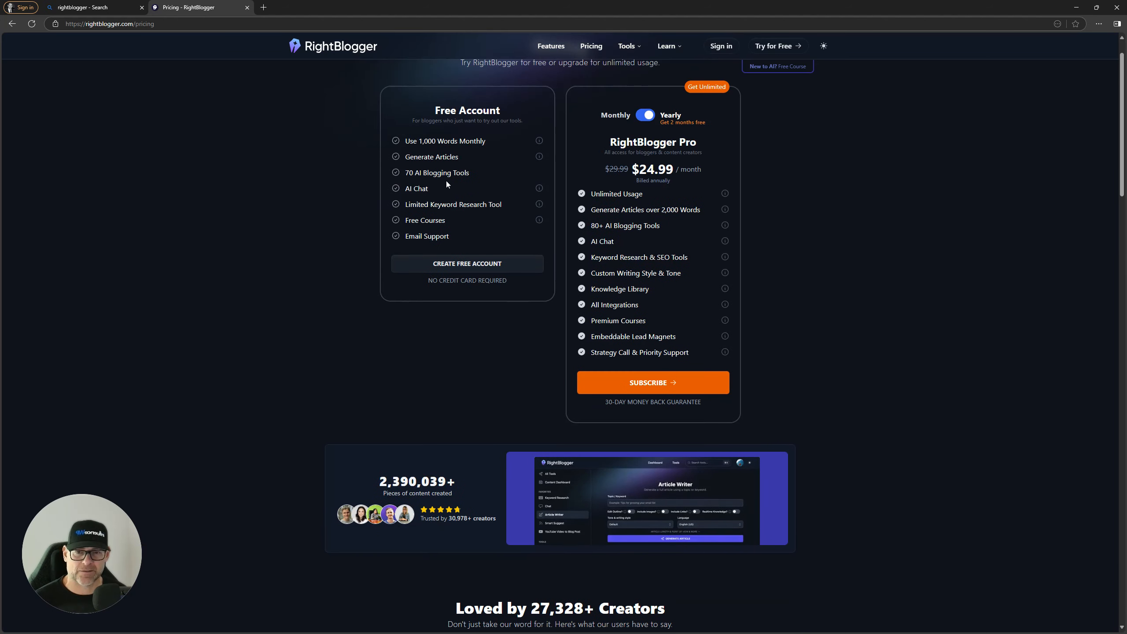
click(476, 225)
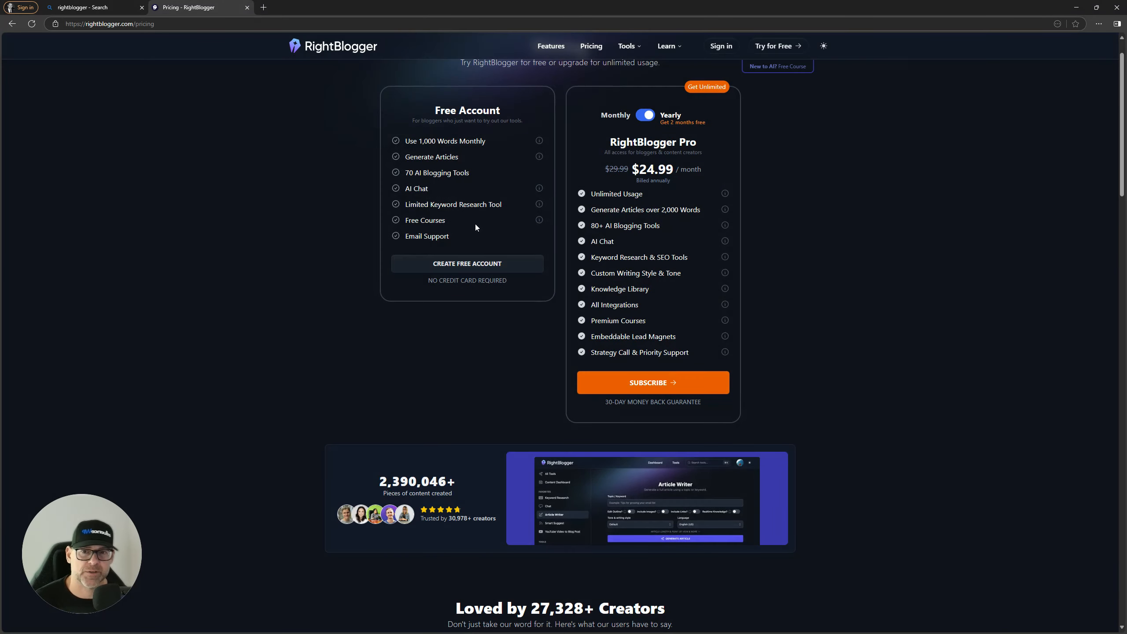
scroll(475, 226, up, 1)
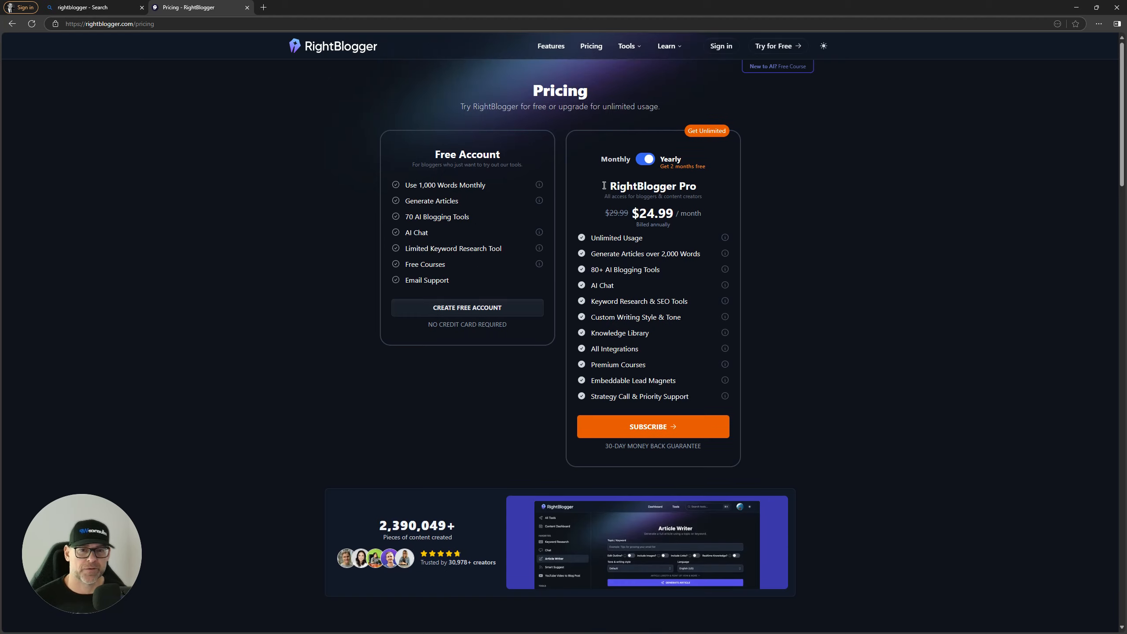
key(ctrl)
key(ctrl)
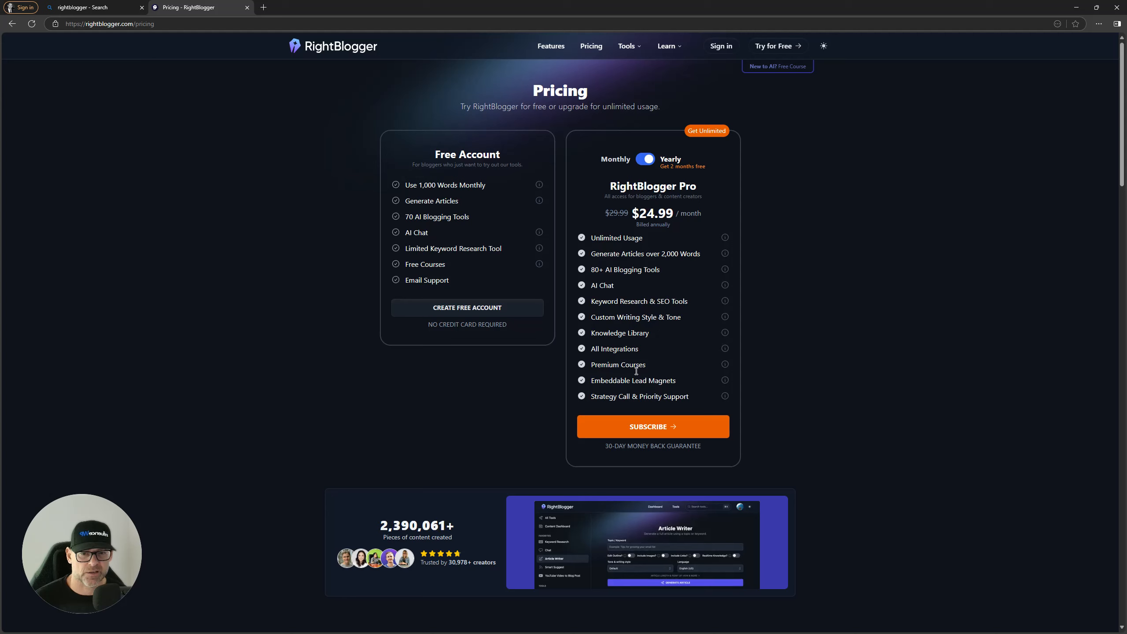
Search the text of the pricing page for "tool" and for "studio"
key(ctrl+f)
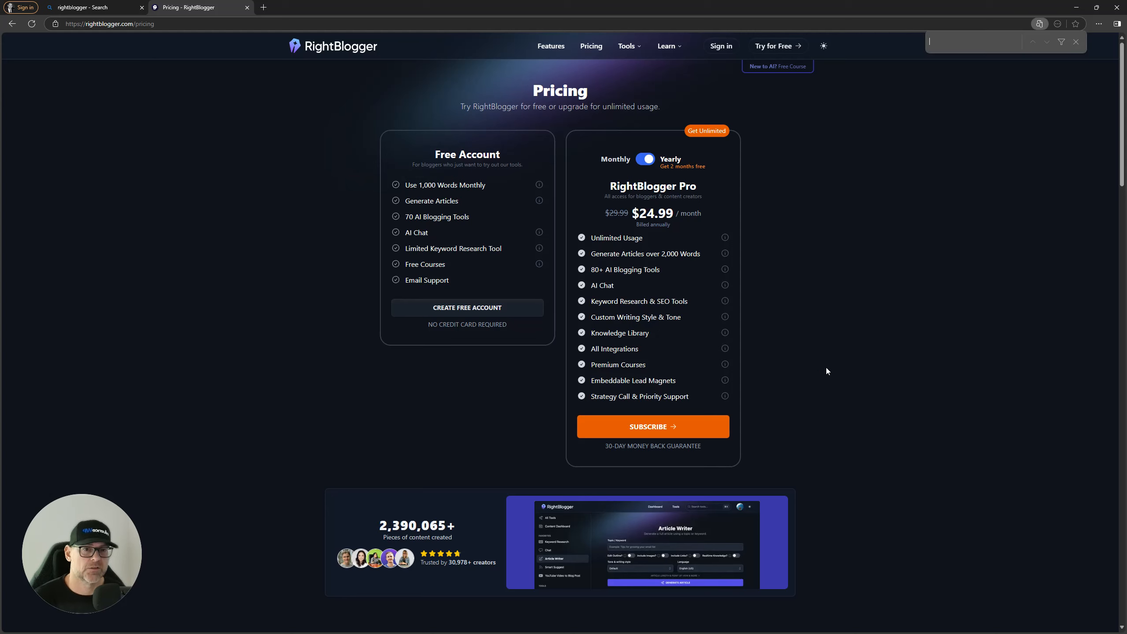
text(tool)
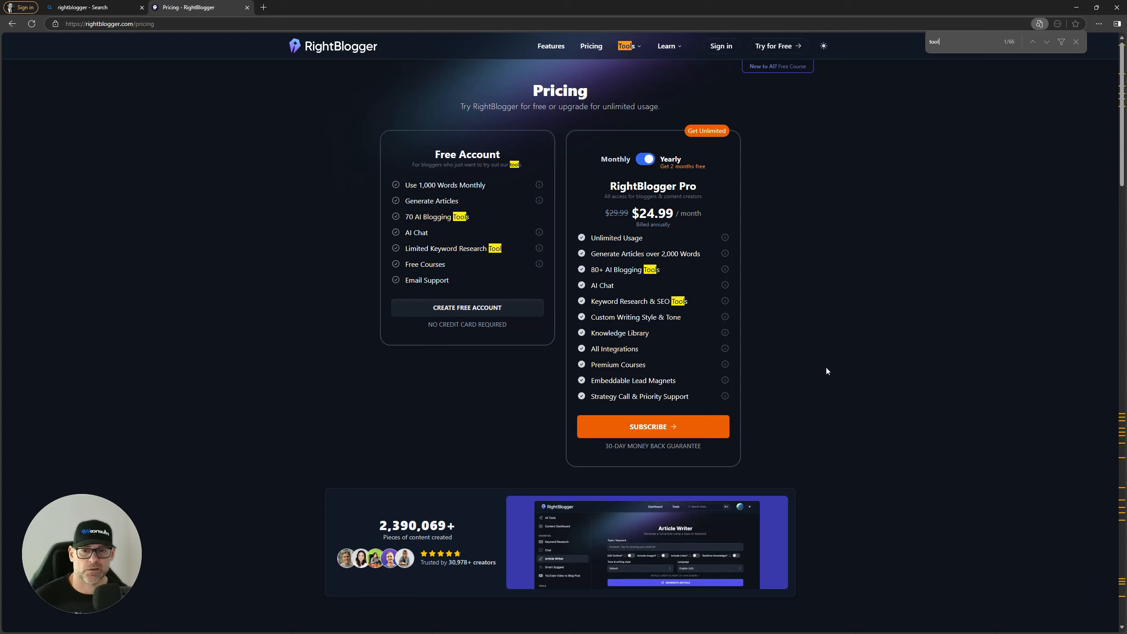
key(BackSpace)
key(BackSpace)
key(BackSpace)
key(BackSpace)
text(studio)
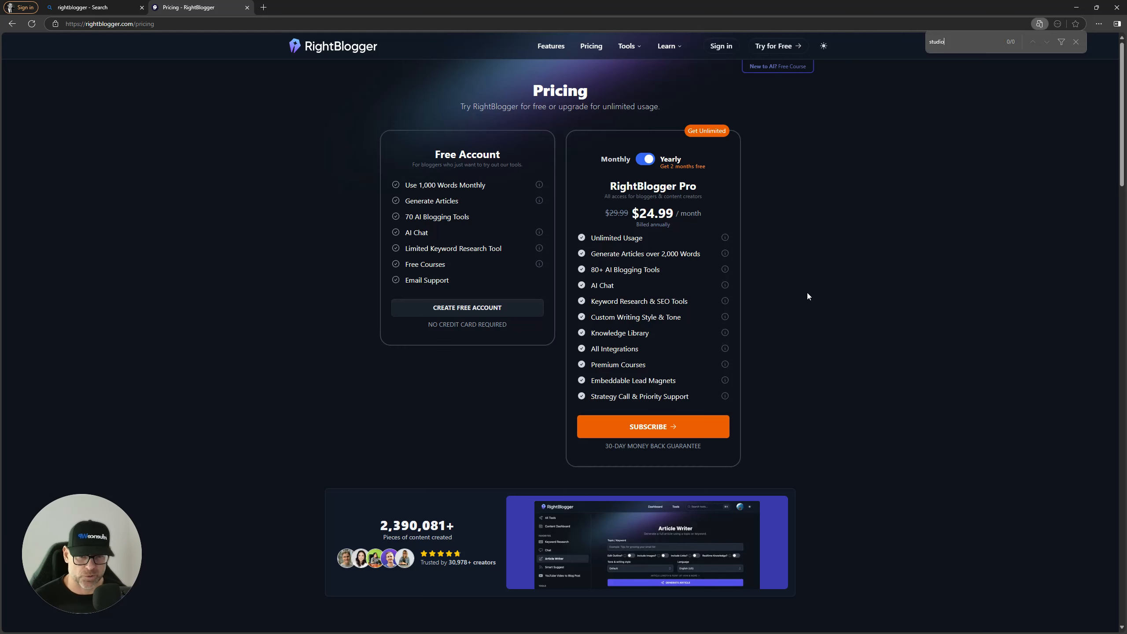
Open the Tool Studio product page and find its plan pricing section
click(628, 46)
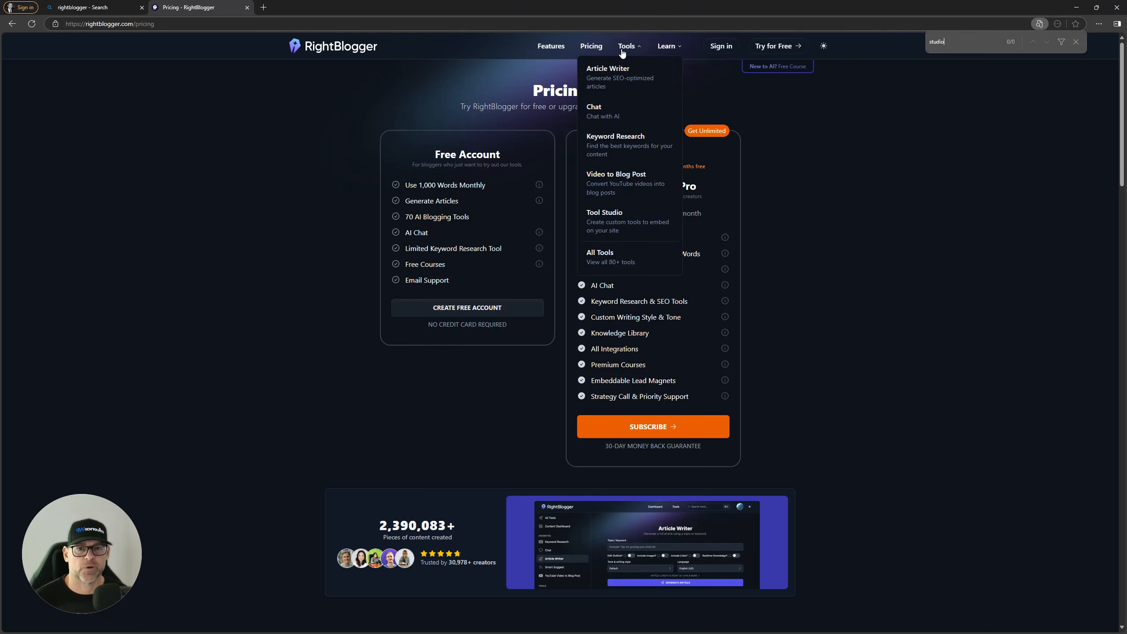
click(621, 220)
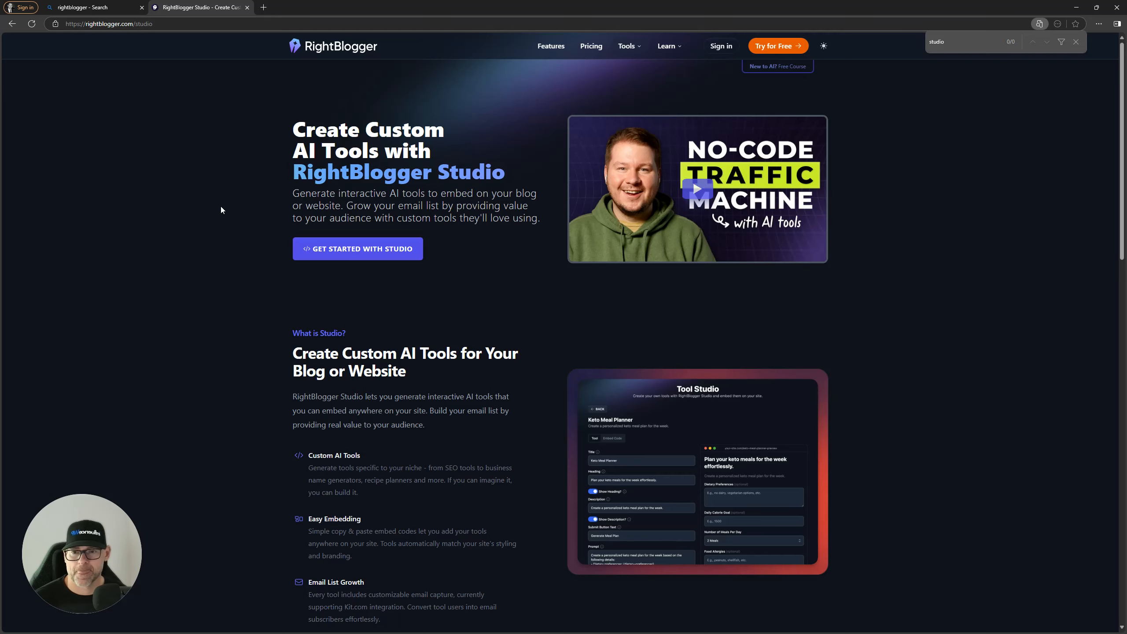
scroll(402, 253, down, 10)
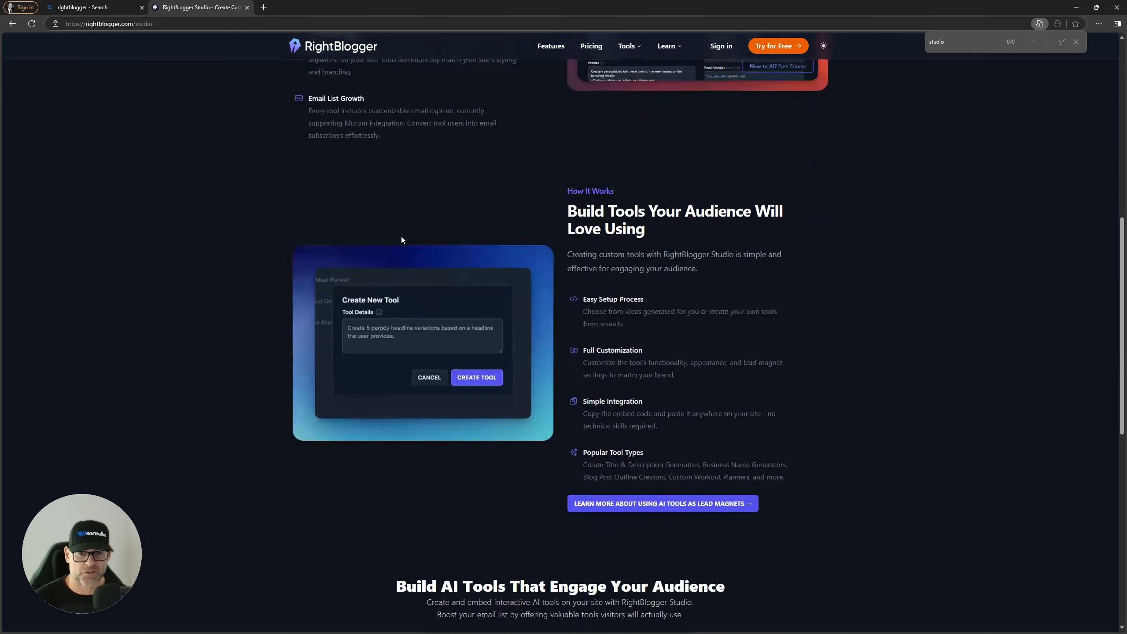
scroll(403, 235, down, 4)
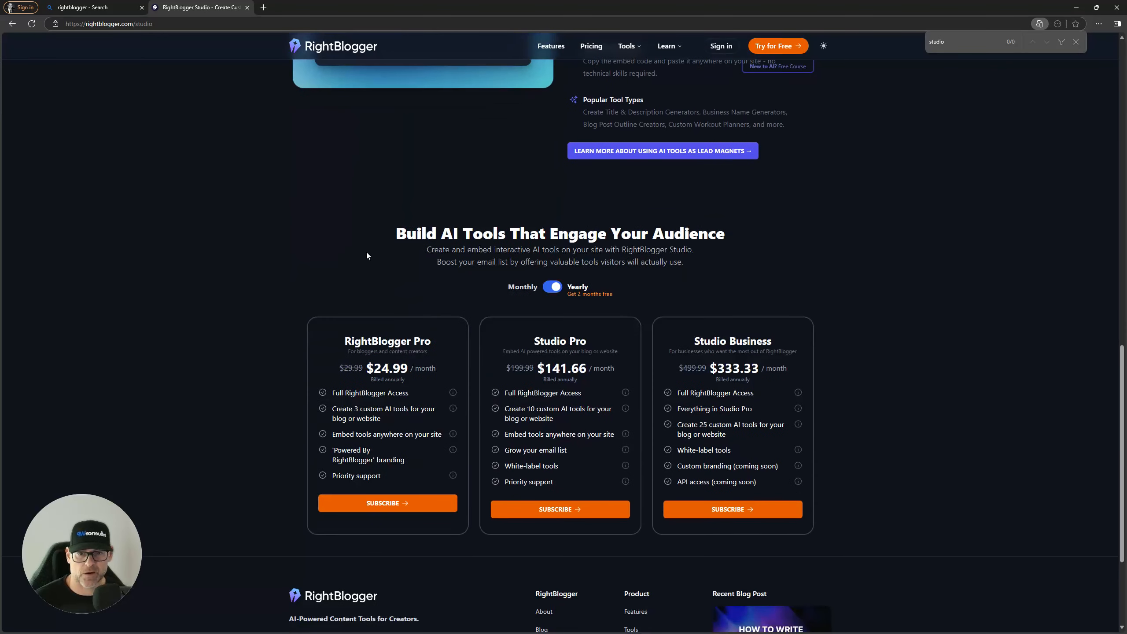
scroll(364, 215, down, 3)
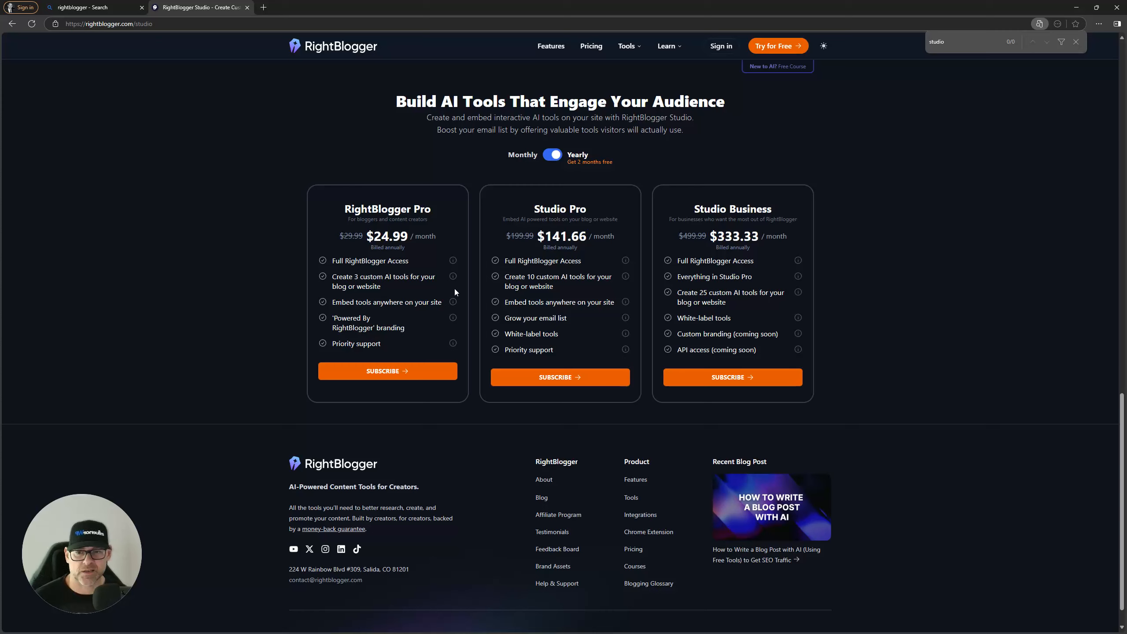
Compare custom tool limits, embedding and branding across the RightBlogger Pro, Studio Pro and Studio Business plans
click(361, 275)
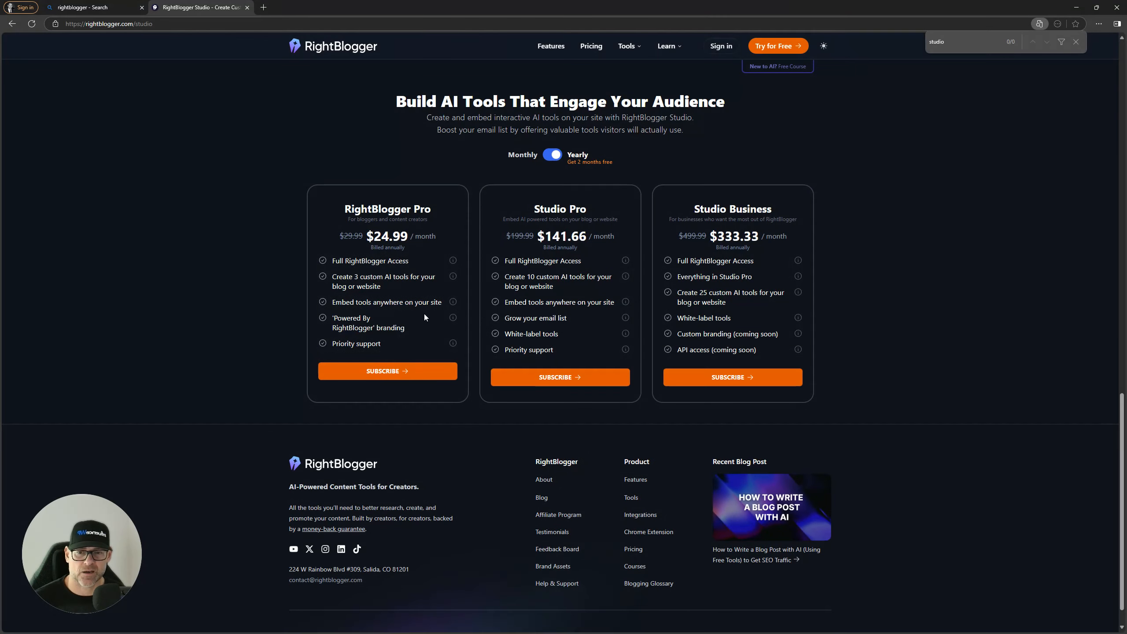
mouse_move(451, 305)
mouse_move(453, 279)
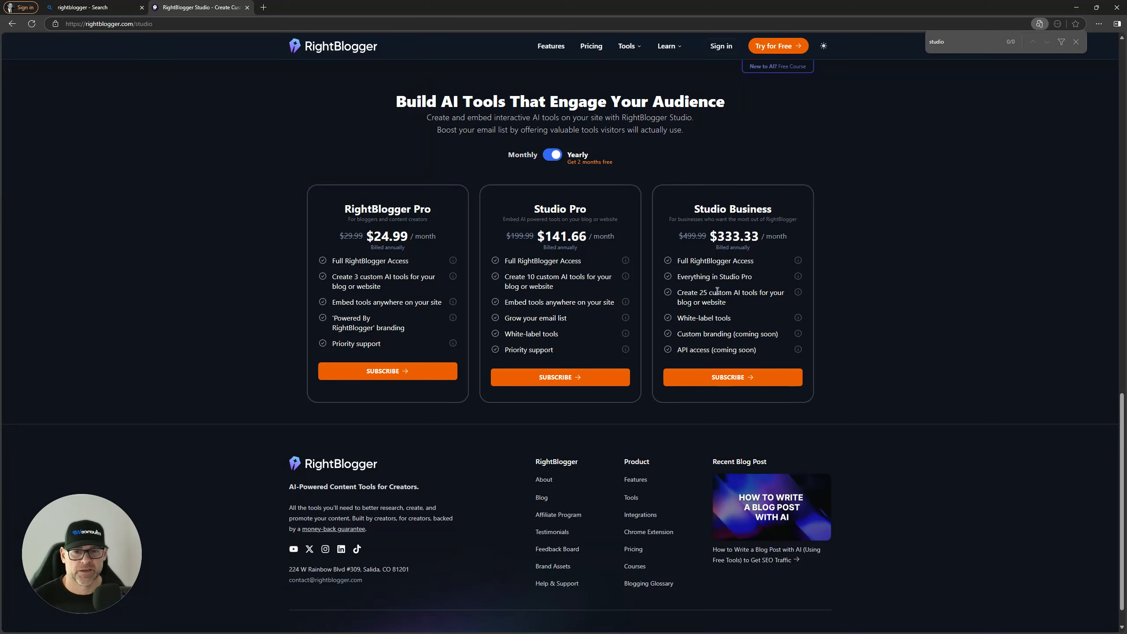
click(730, 333)
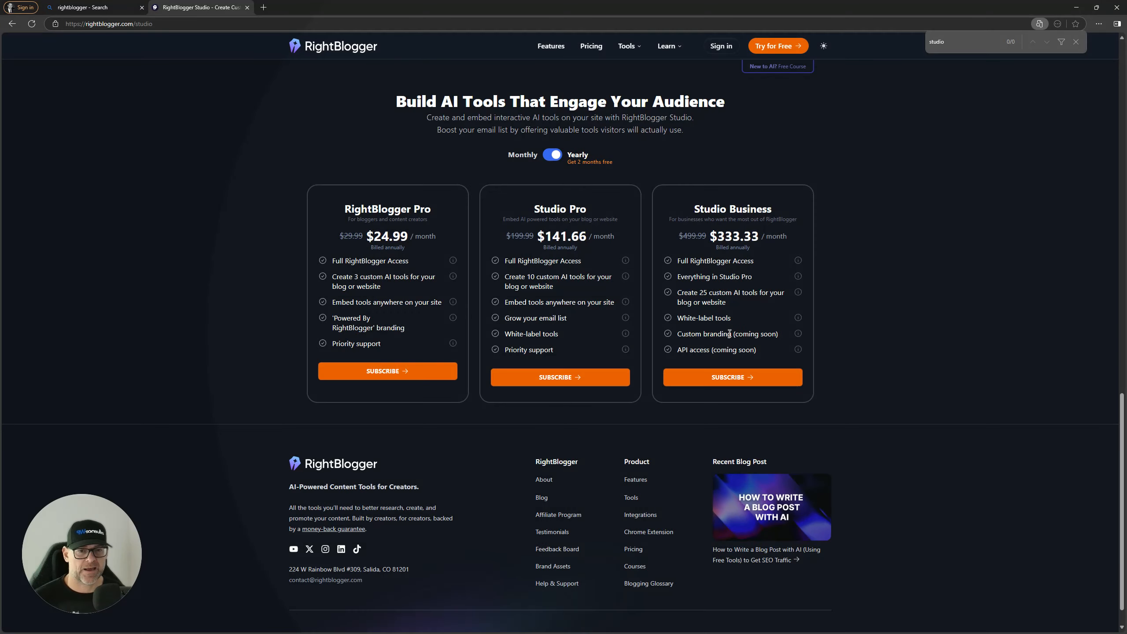
click(424, 299)
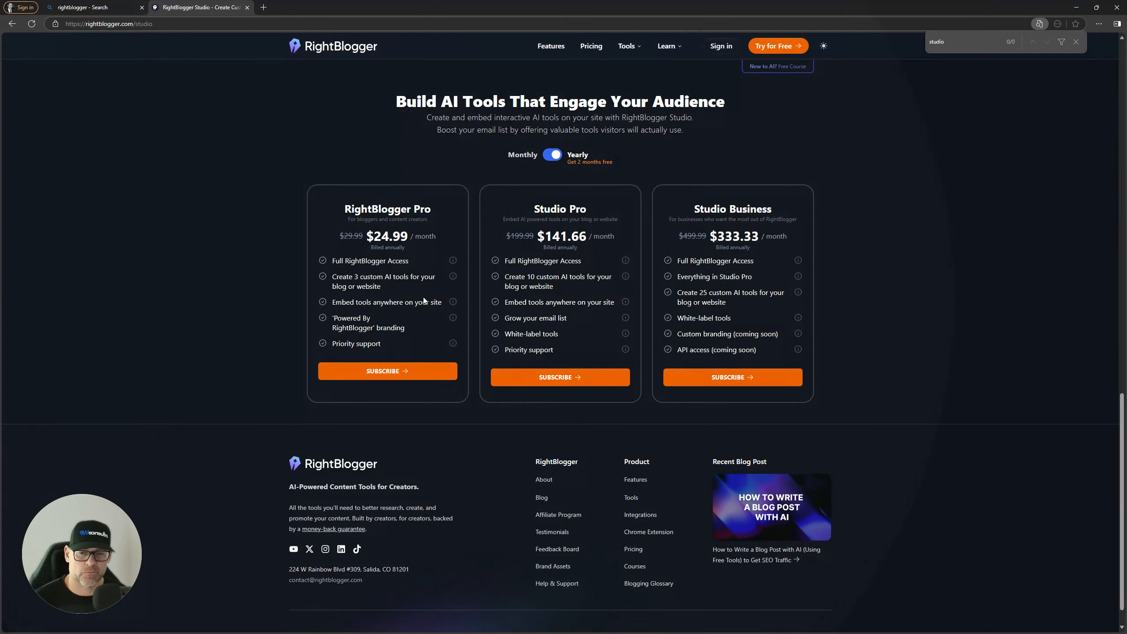
click(533, 313)
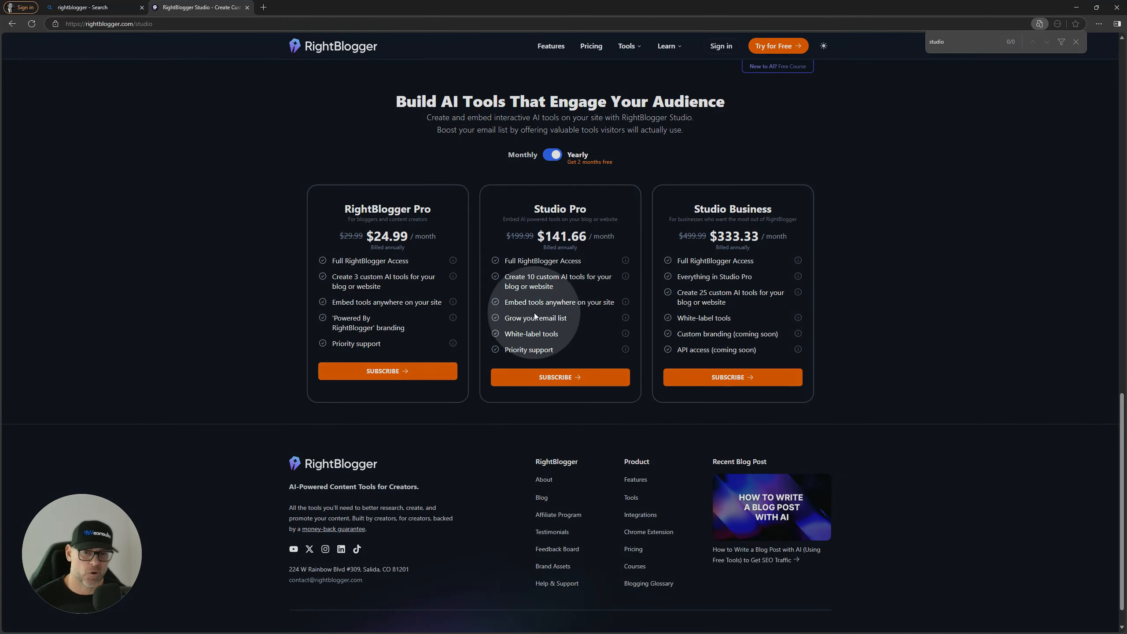
Review the custom tool allowance, white-labelling and API access listed for the Studio Business plan
click(717, 309)
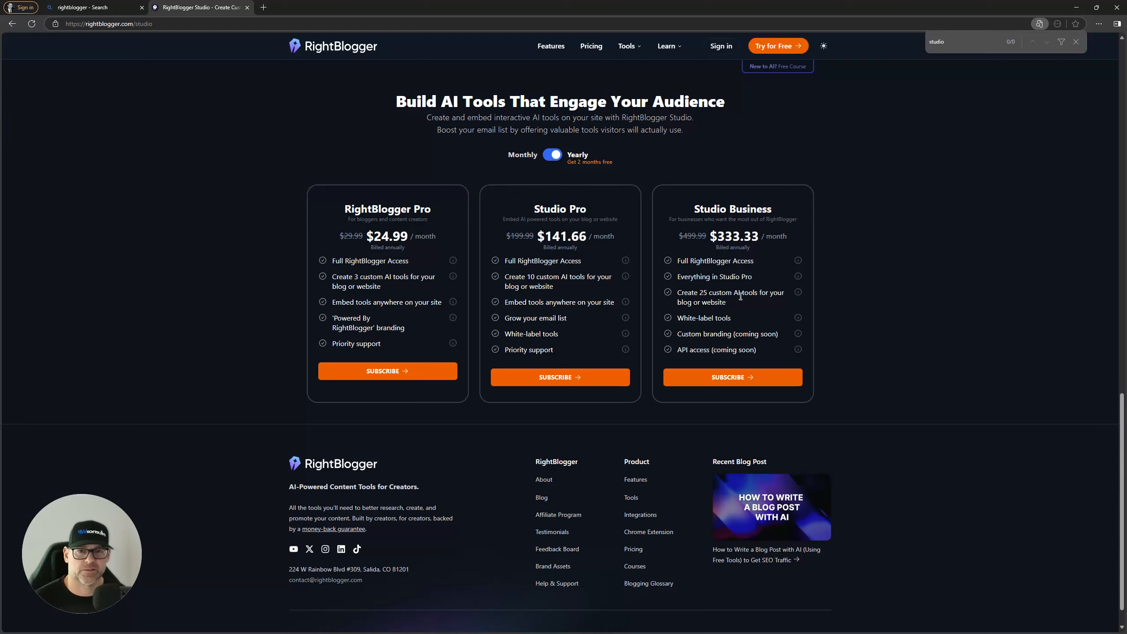
click(728, 351)
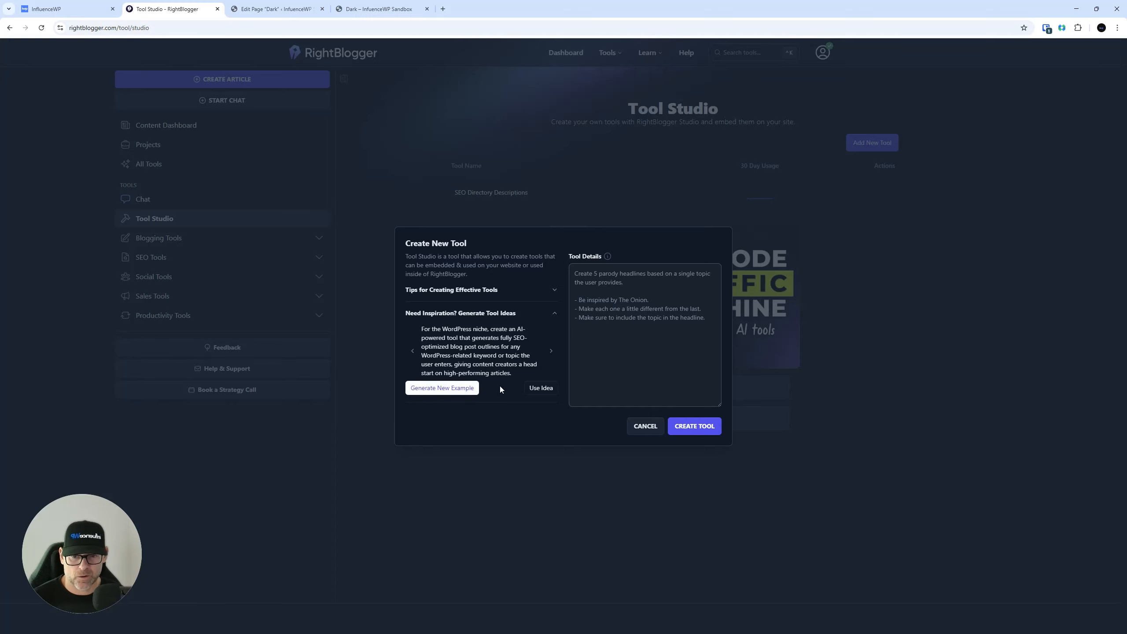
Generate new example ideas for the new tool until a WordPress Community "Collaboration Opportunity Finder" is suggested
click(443, 389)
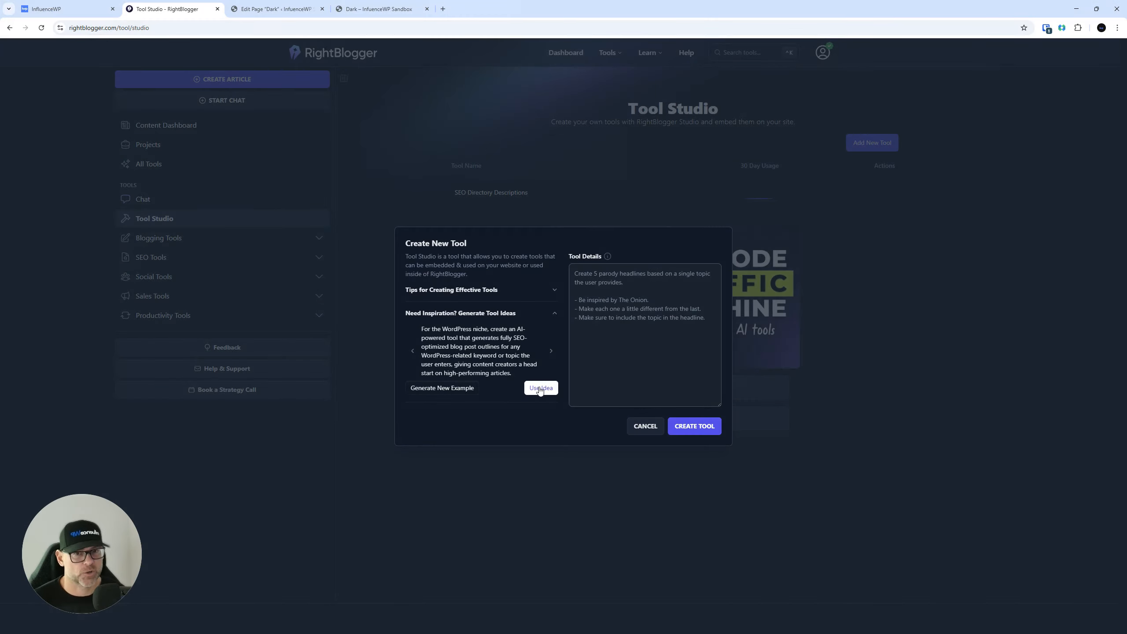
click(449, 389)
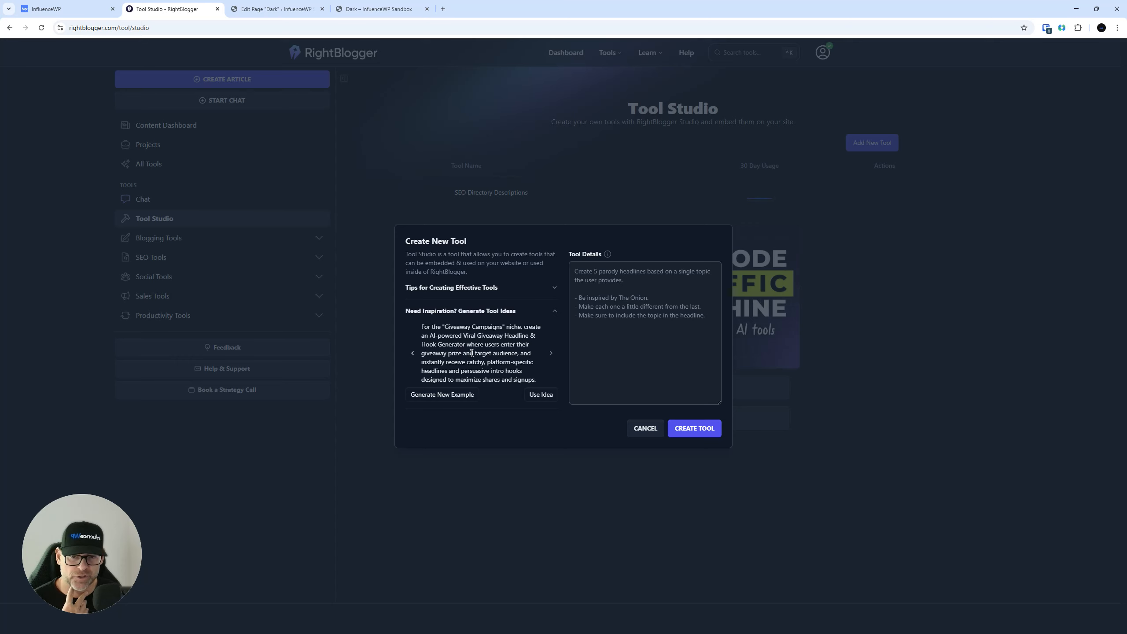
click(448, 398)
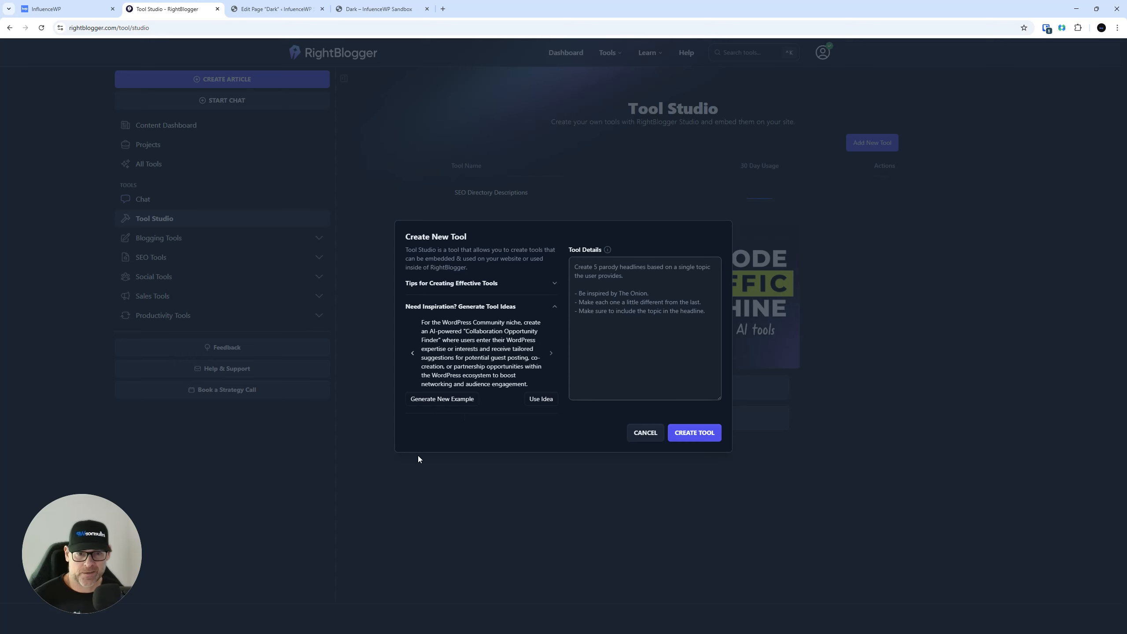
Use the "Collaboration Opportunity Finder" idea as the tool details and create the tool
click(541, 399)
right_click(541, 400)
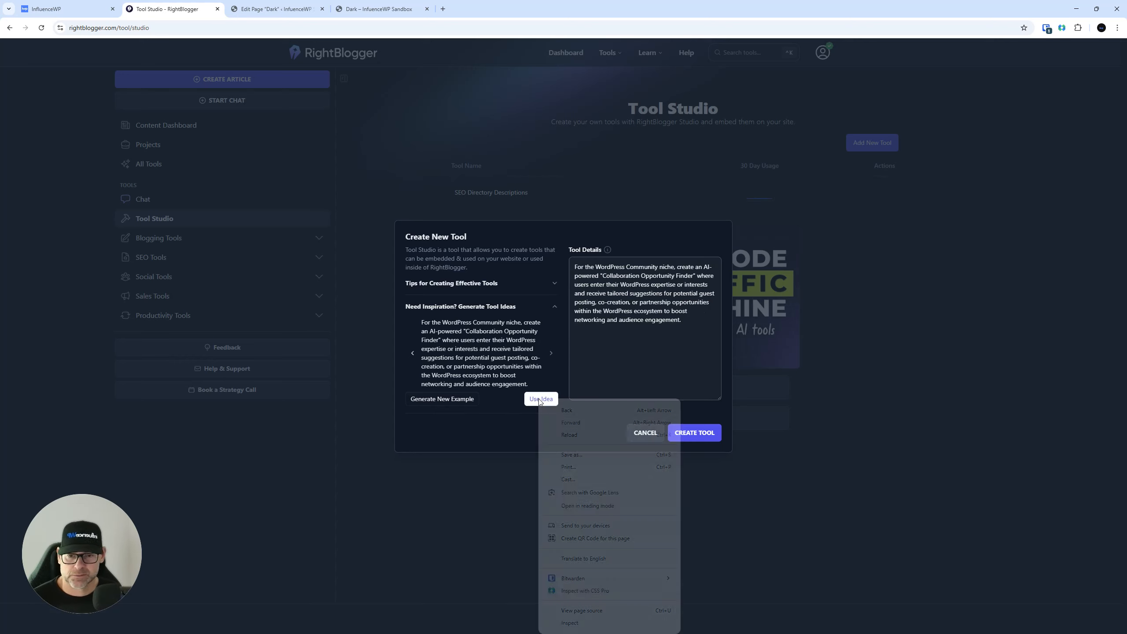
click(542, 399)
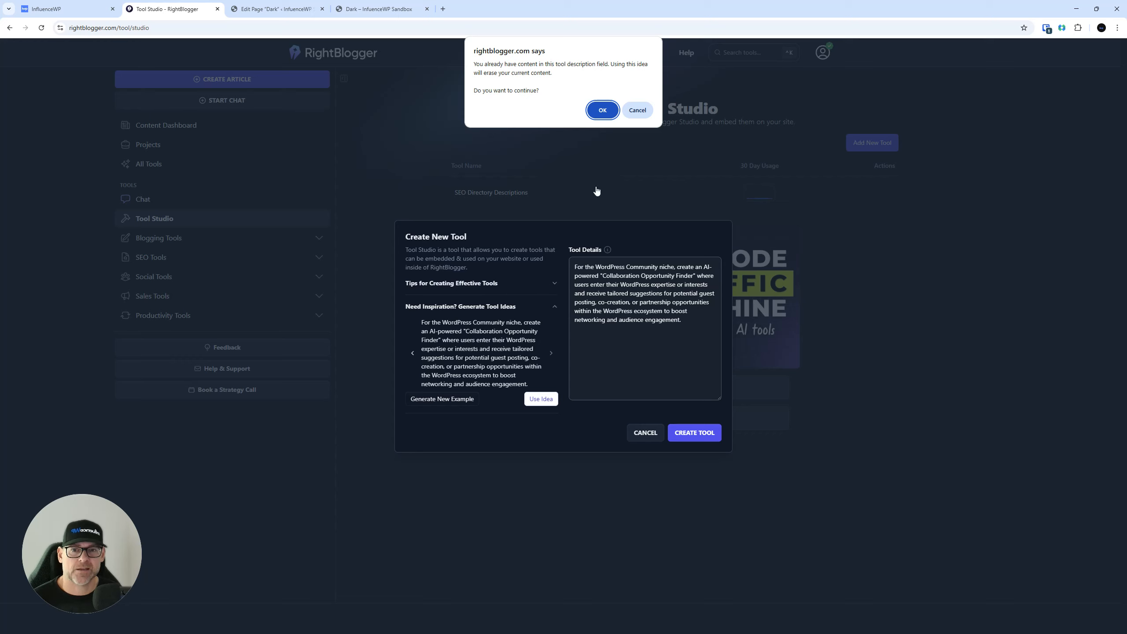
click(603, 112)
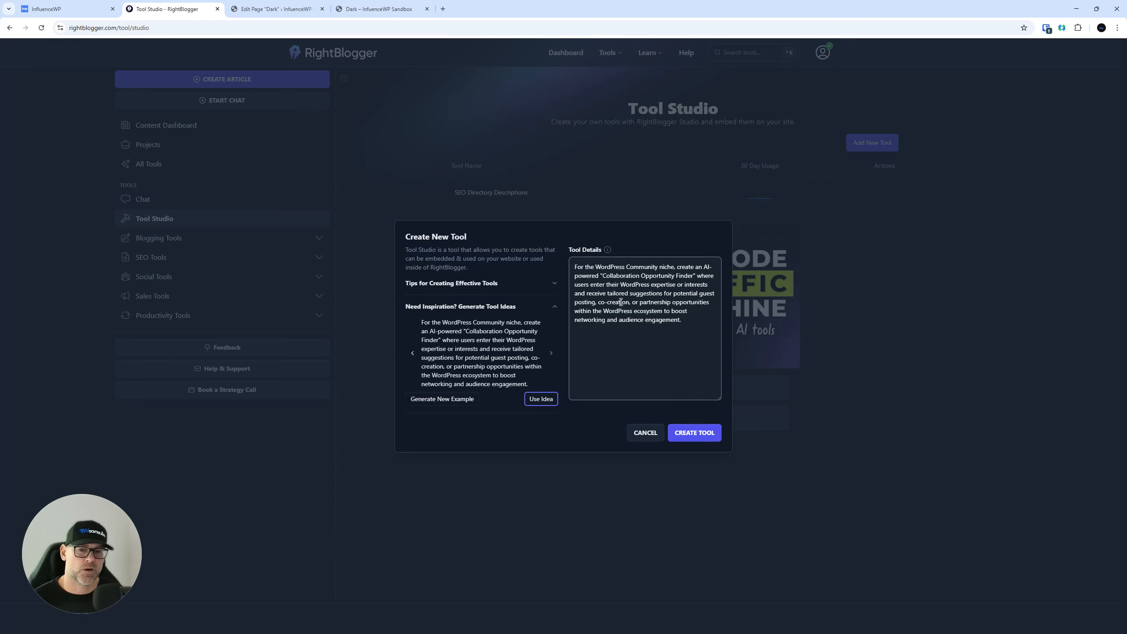
mouse_move(608, 251)
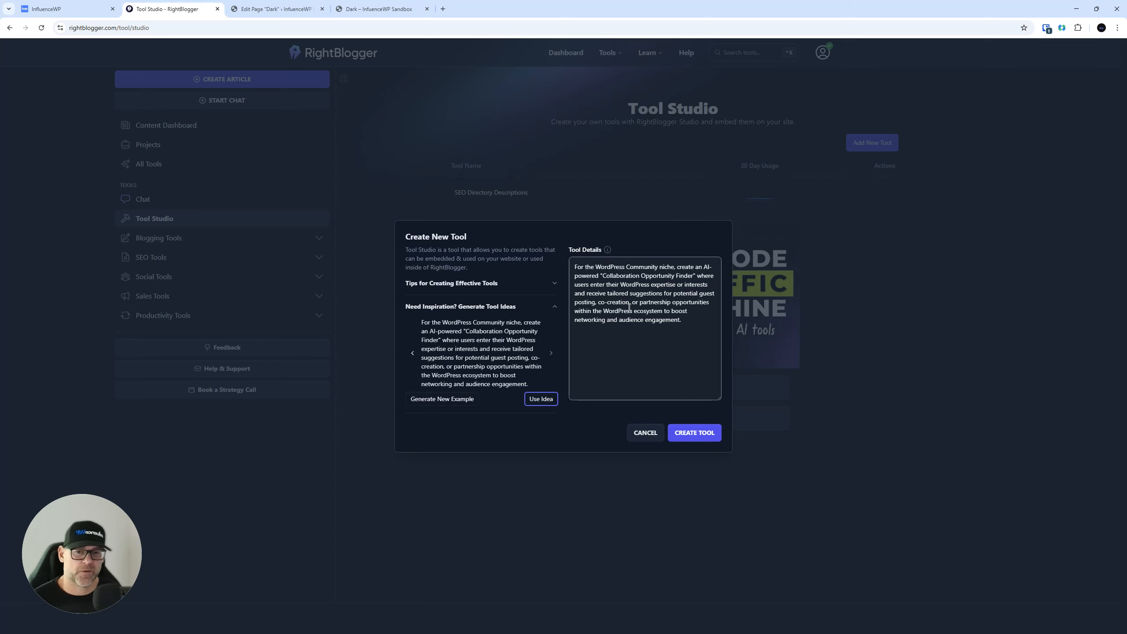
click(698, 432)
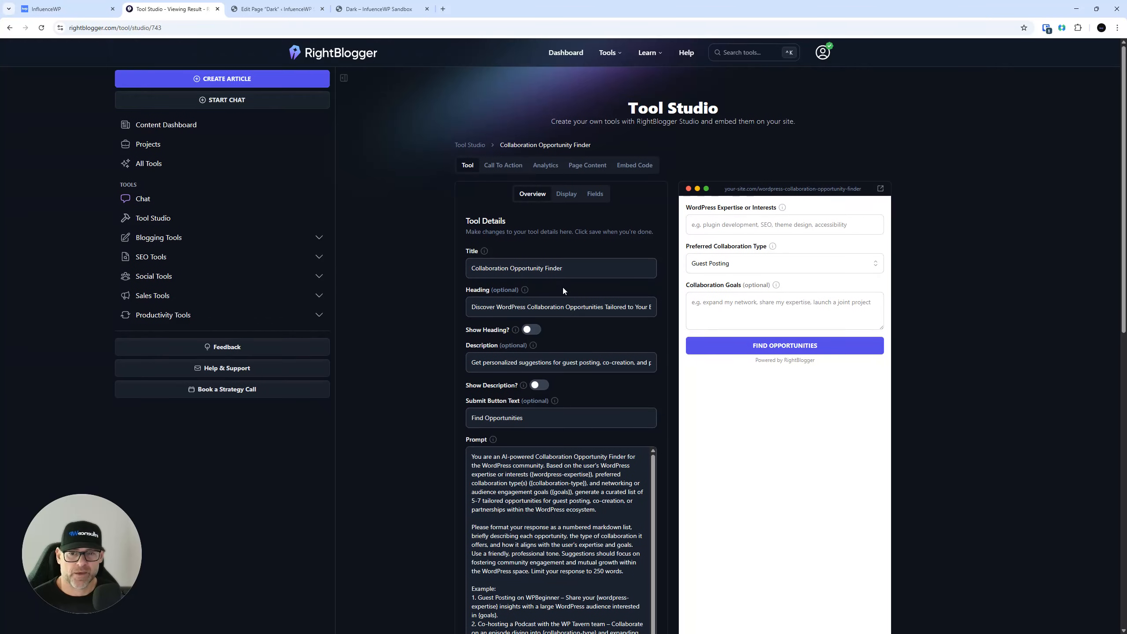
Review the tool's title, heading and description, and turn on the display of the heading and description
scroll(532, 283, down, 1)
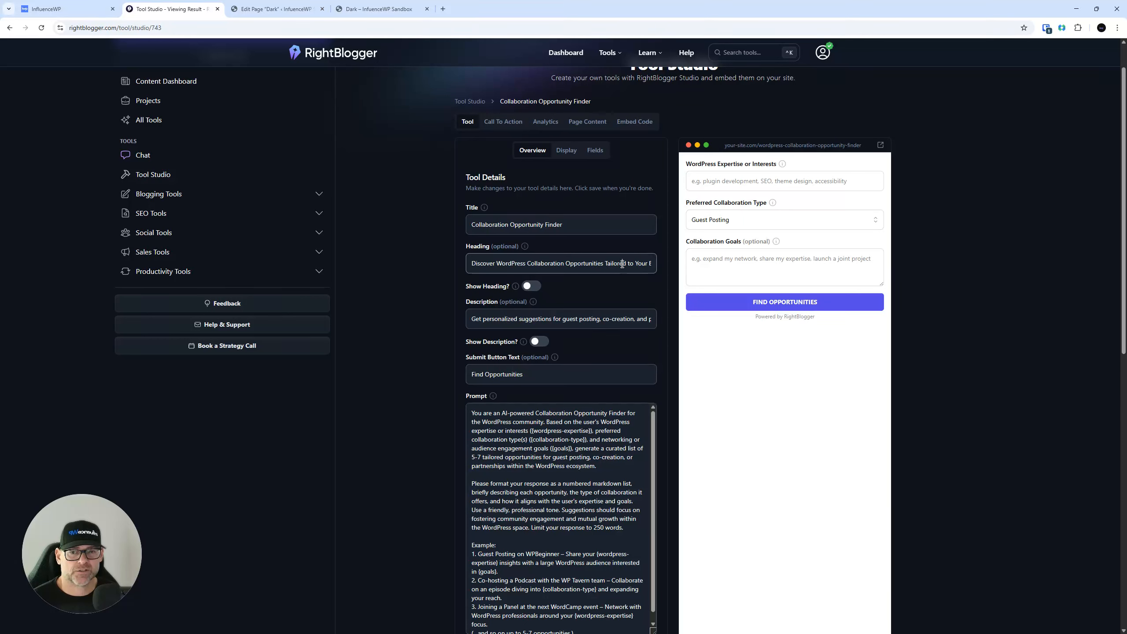
mouse_move(623, 265)
mouse_down()
mouse_move(648, 265)
mouse_move(629, 270)
mouse_up()
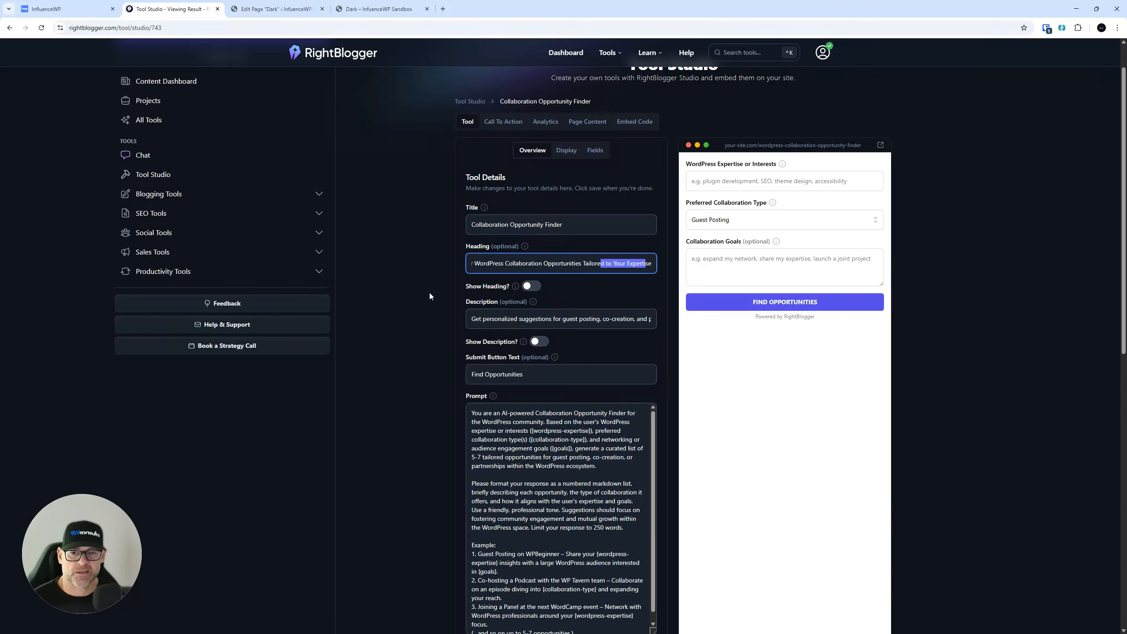
click(531, 286)
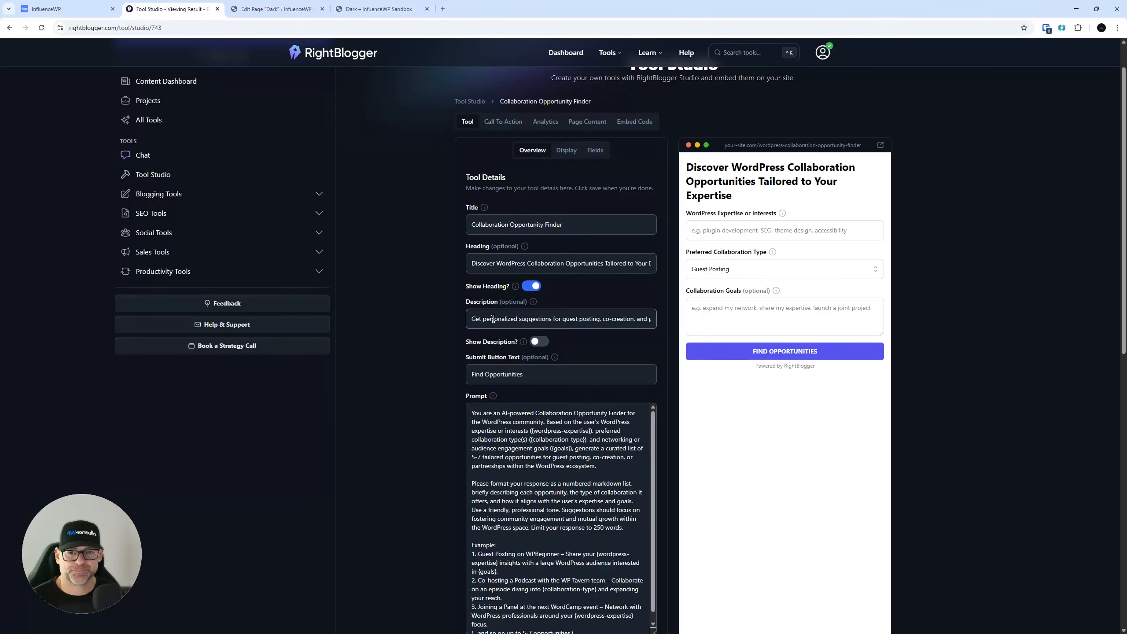
click(491, 228)
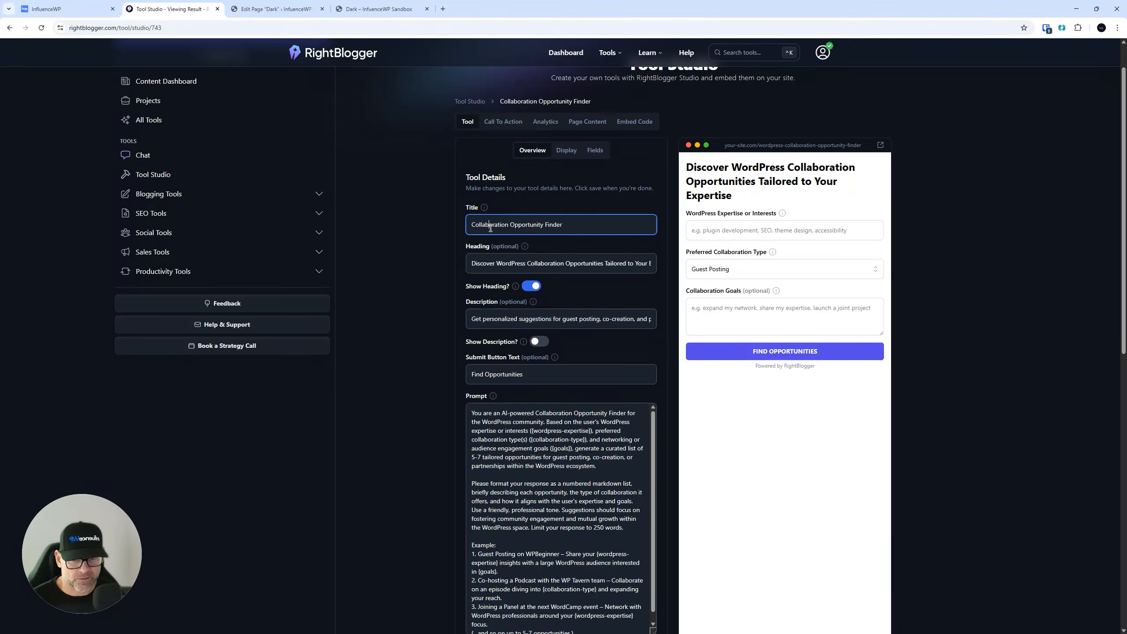
triple_click(490, 228)
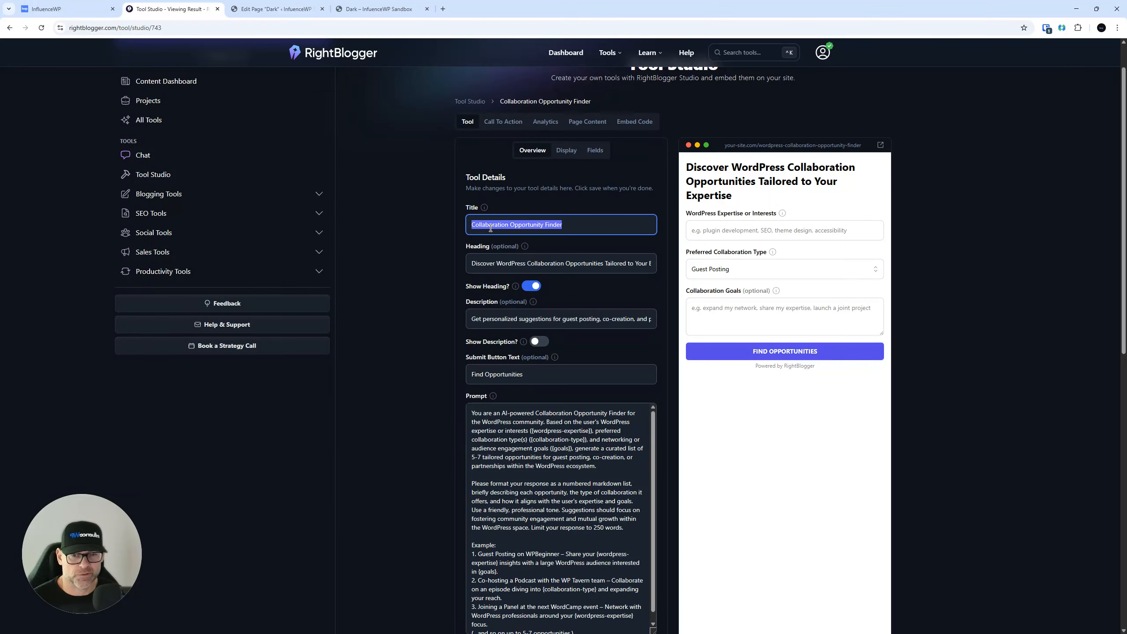
click(492, 261)
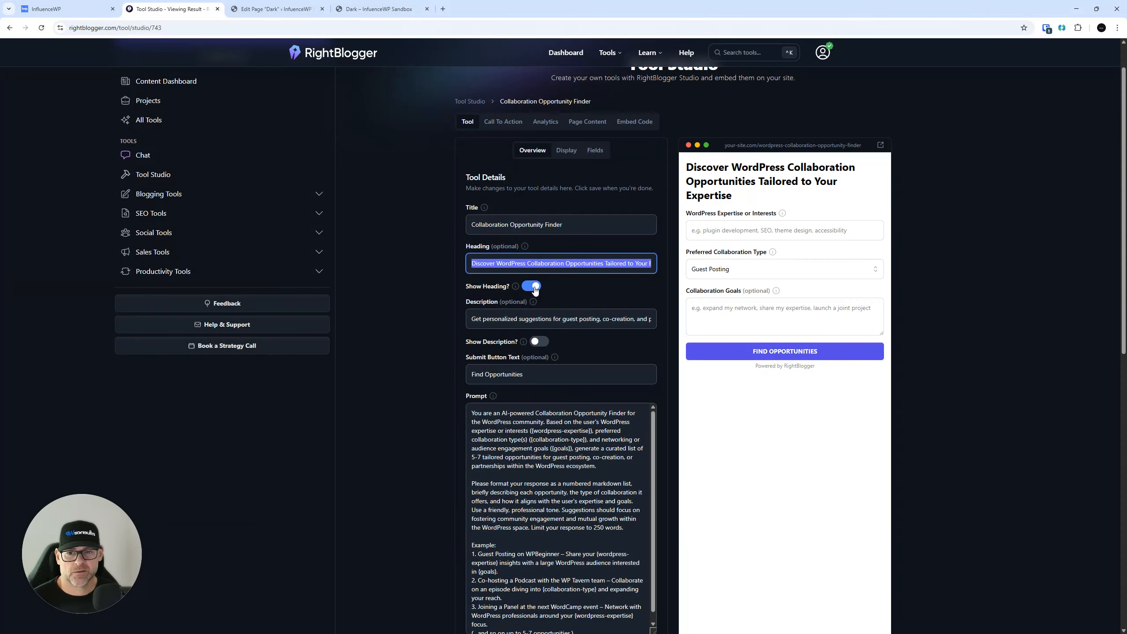
triple_click(503, 317)
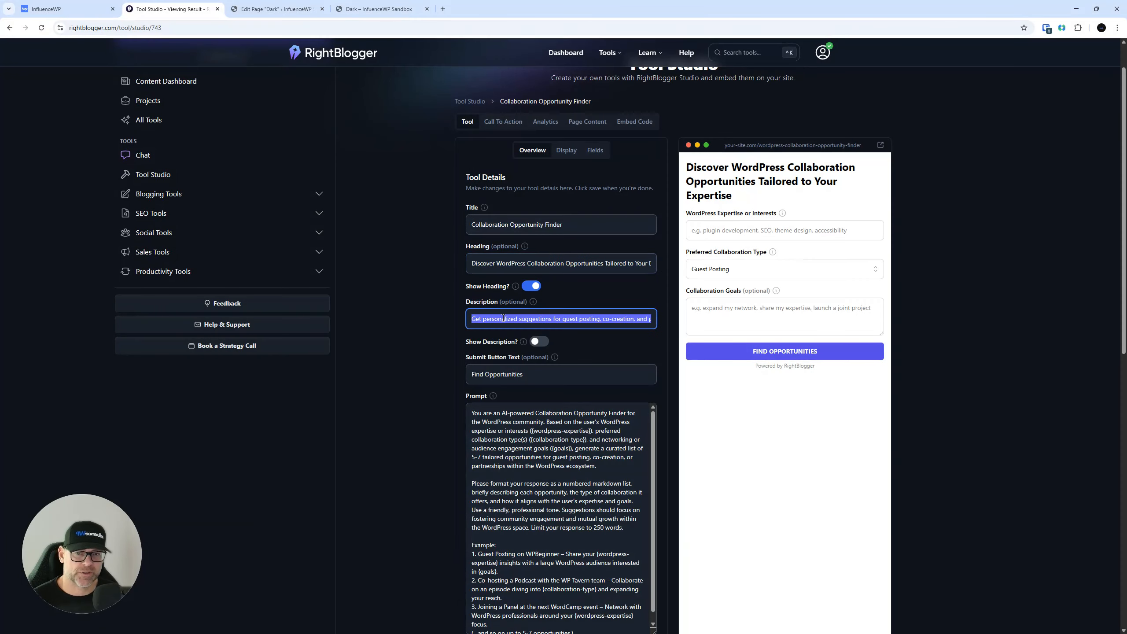
click(539, 342)
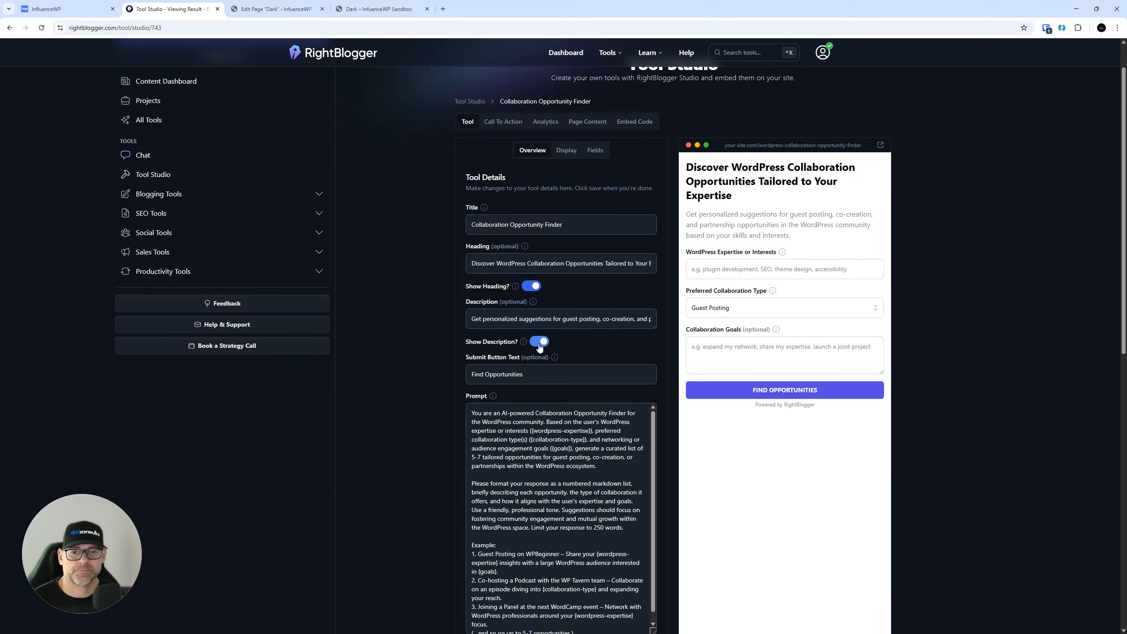
Switch the heading and description display off, on and off again to compare the tool's preview
click(542, 348)
click(530, 286)
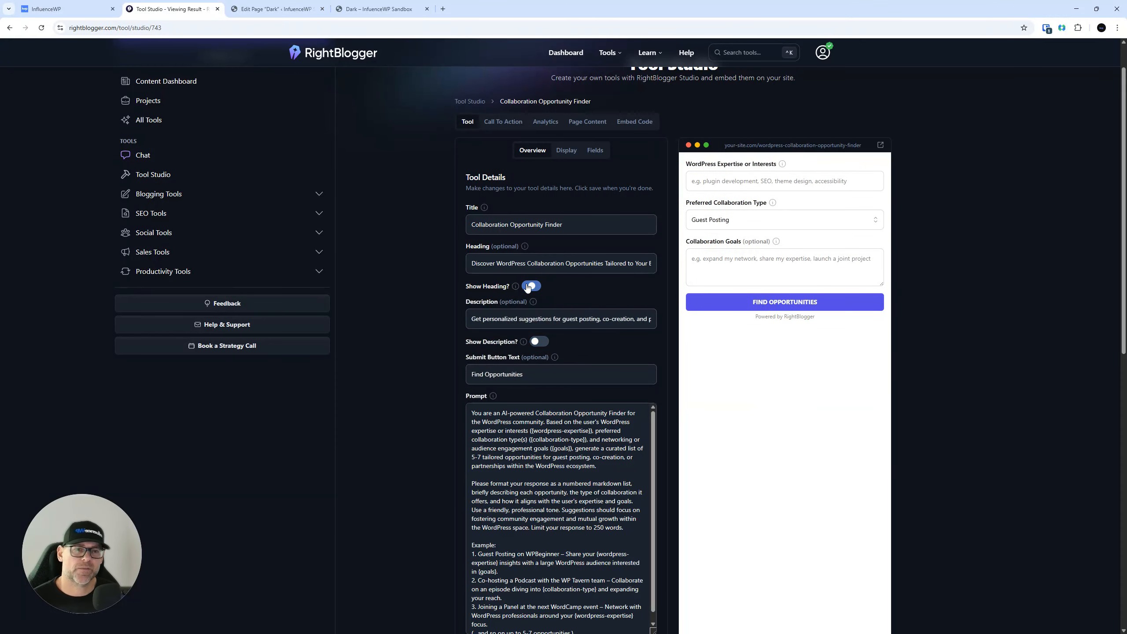
click(531, 286)
click(539, 341)
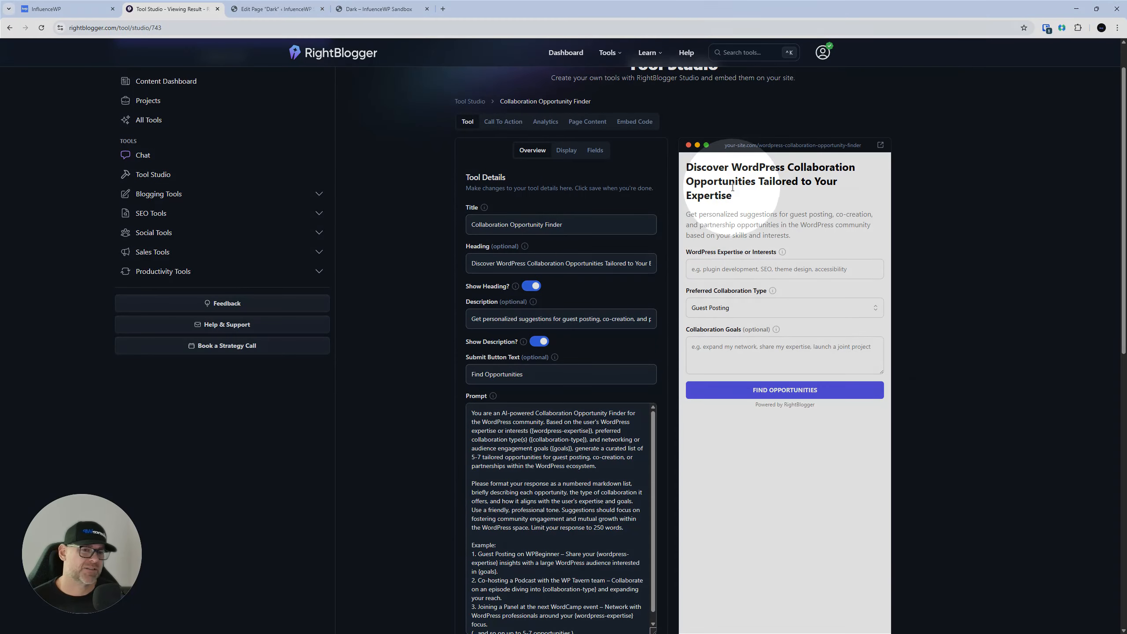
click(531, 285)
click(536, 347)
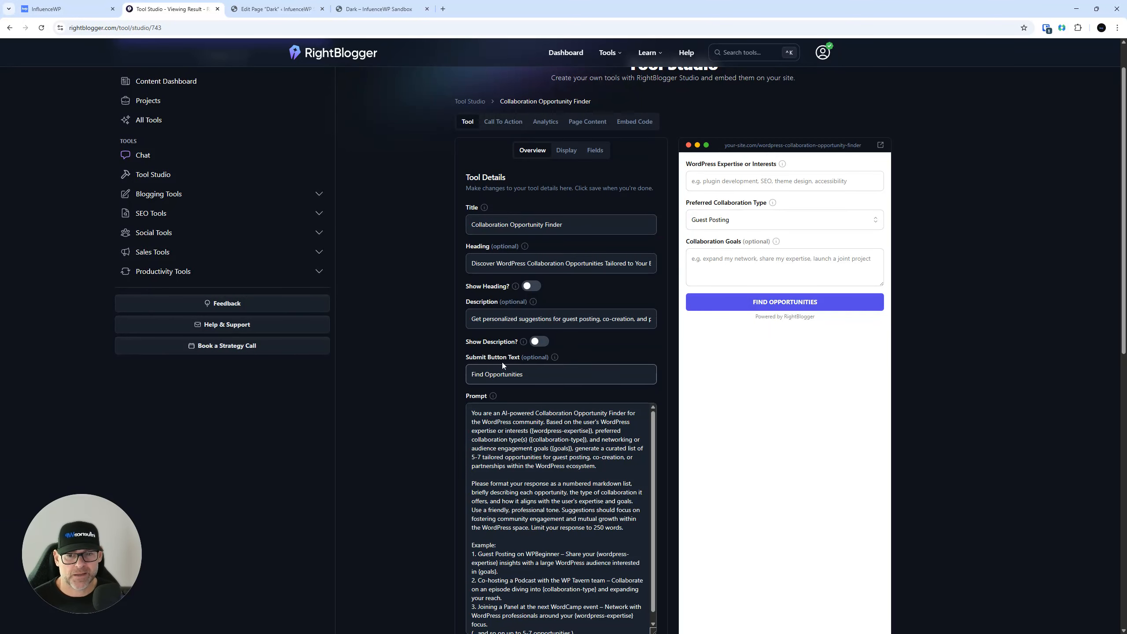
Examine the submit button text and the generated prompt, including its field placeholders, response format instructions and examples
triple_click(515, 374)
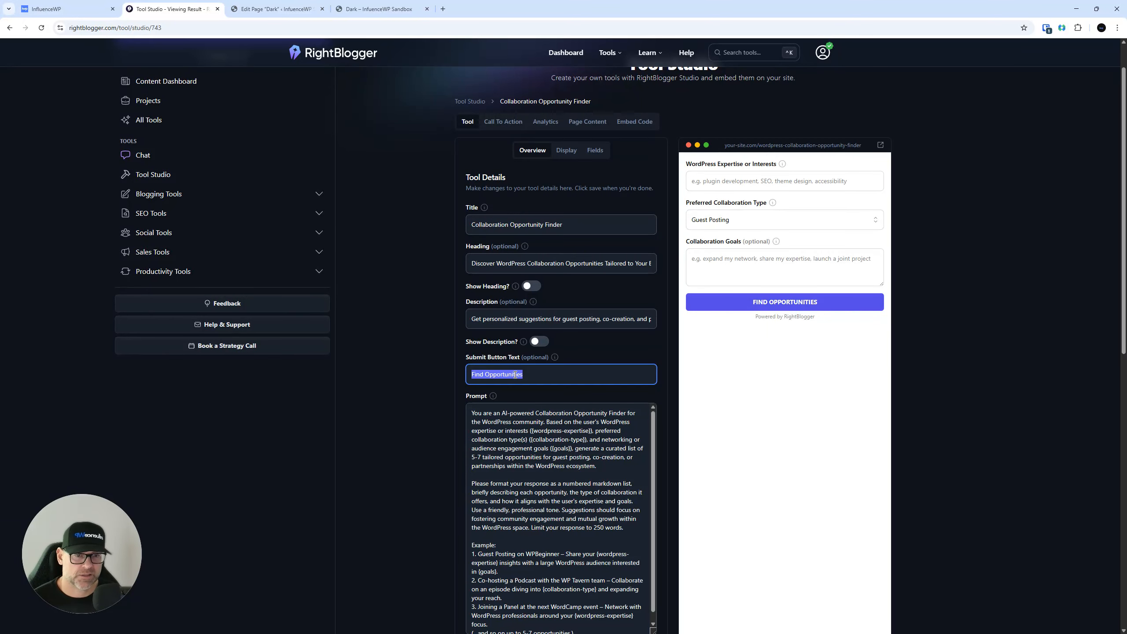
click(515, 374)
scroll(437, 349, down, 2)
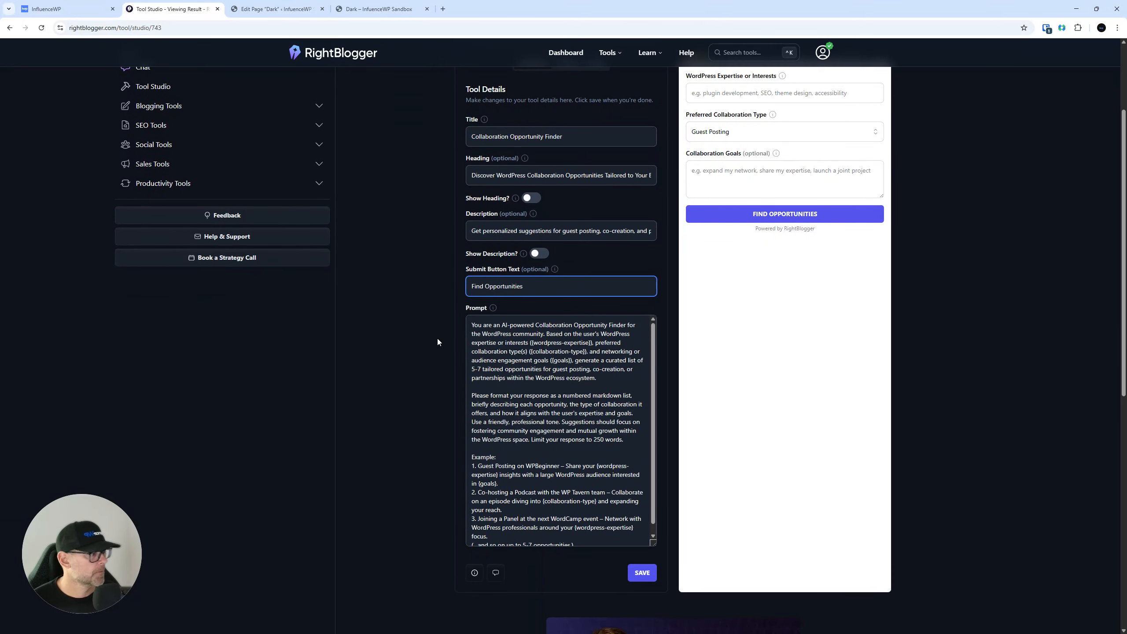
scroll(438, 342, down, 2)
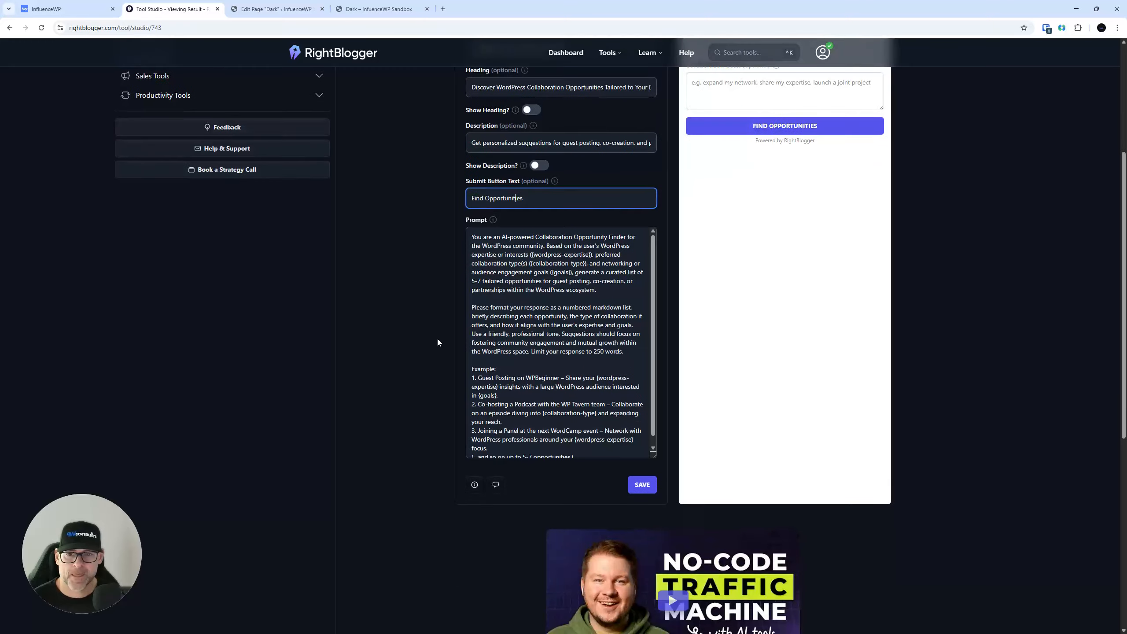
click(521, 256)
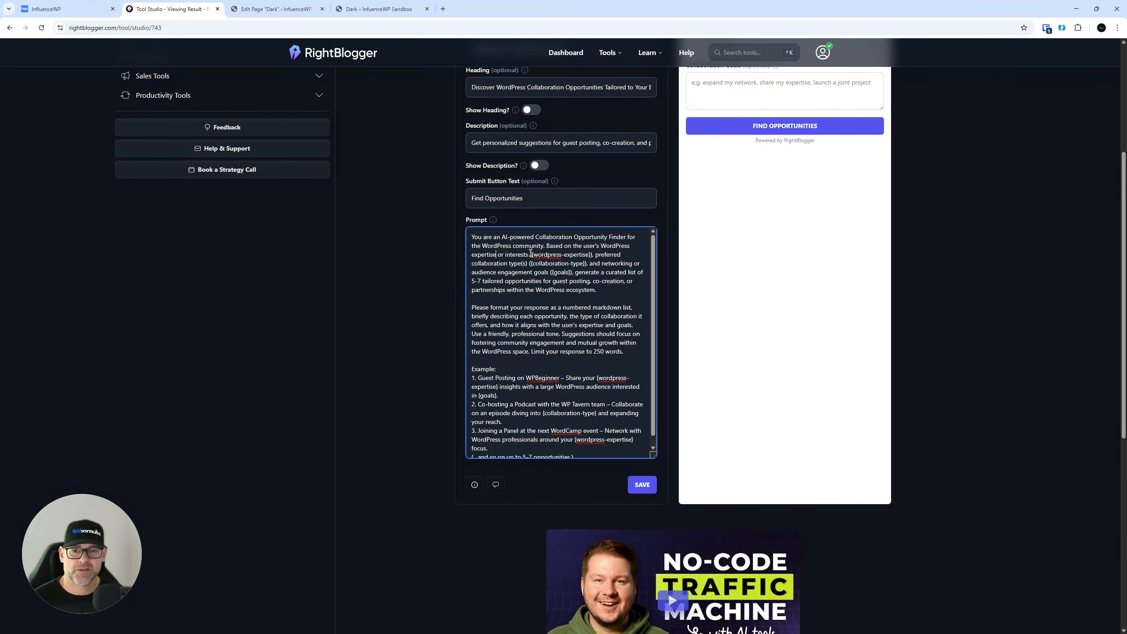
scroll(530, 253, down, 2)
scroll(528, 252, up, 2)
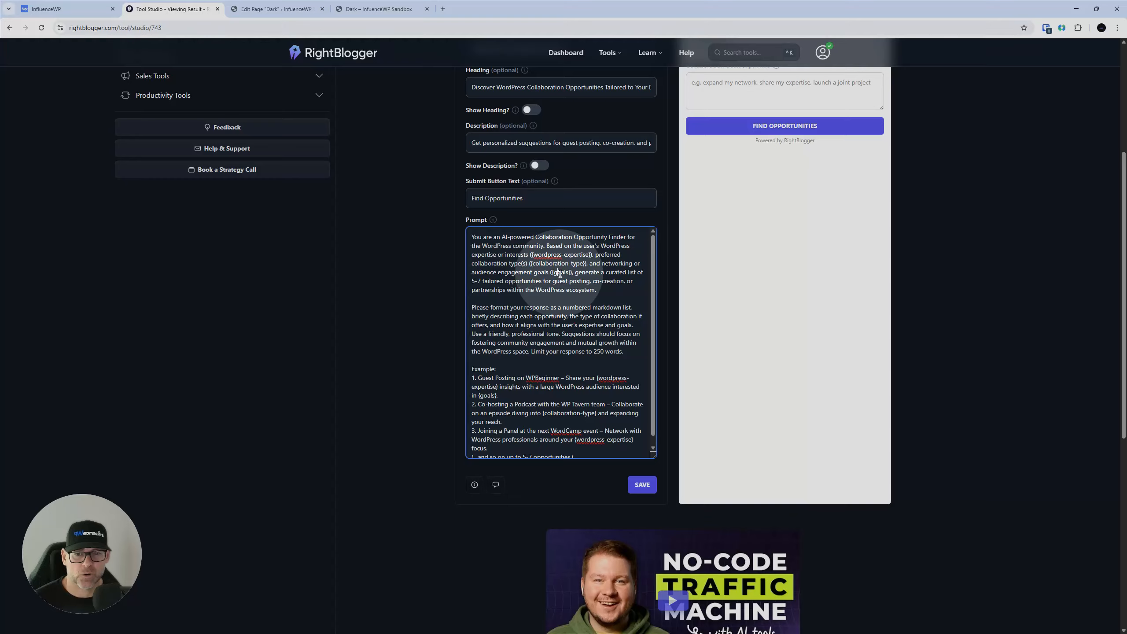
click(555, 273)
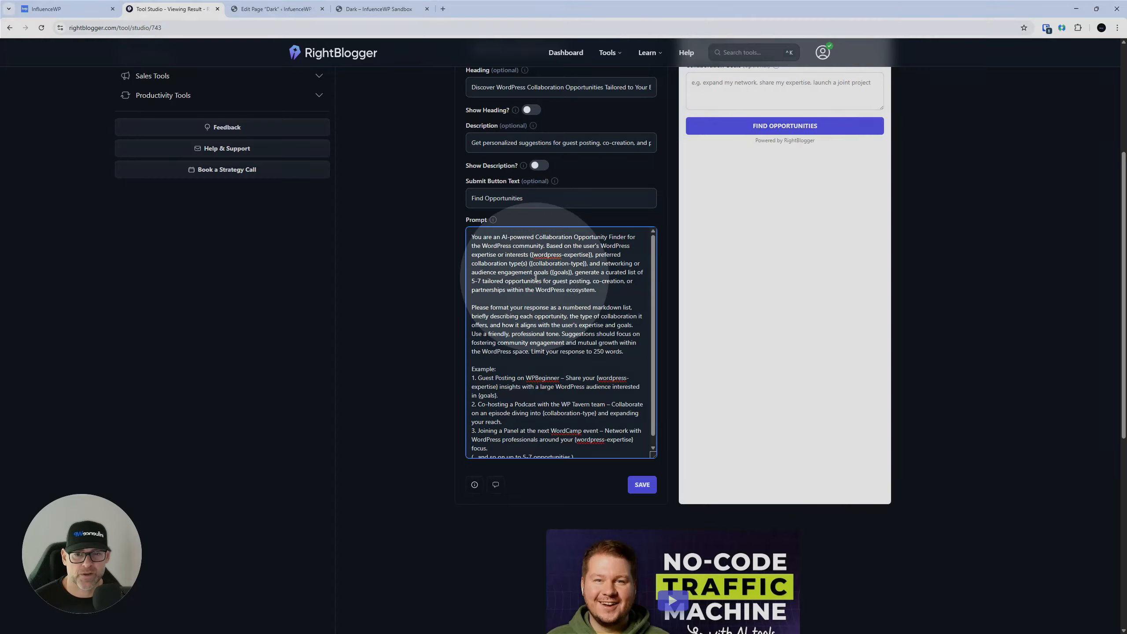
scroll(511, 302, down, 1)
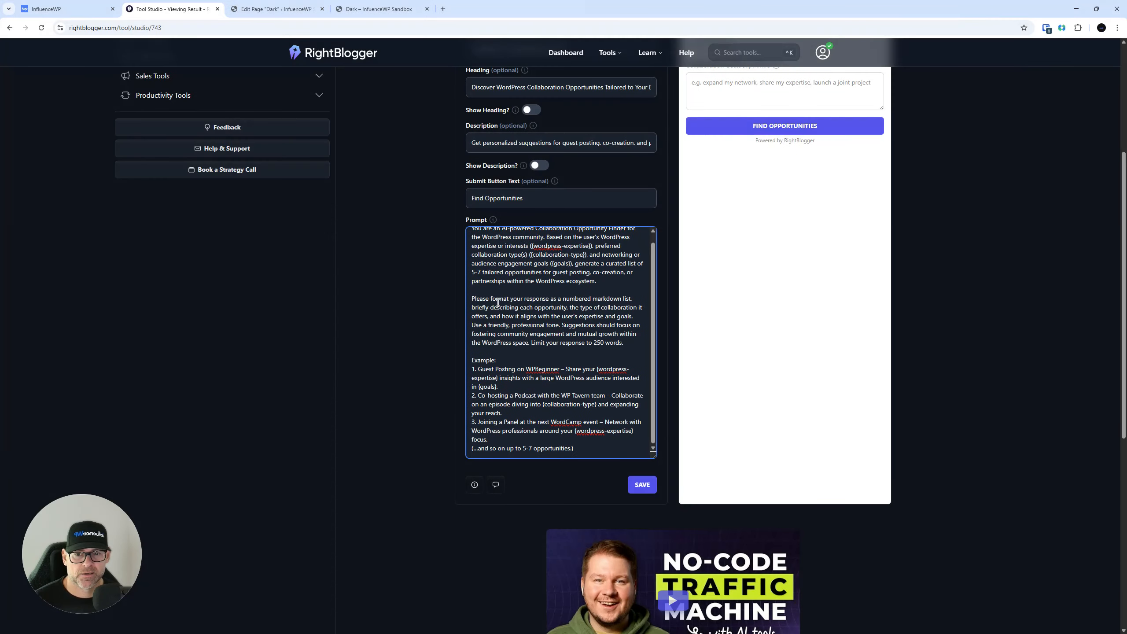
scroll(595, 313, down, 1)
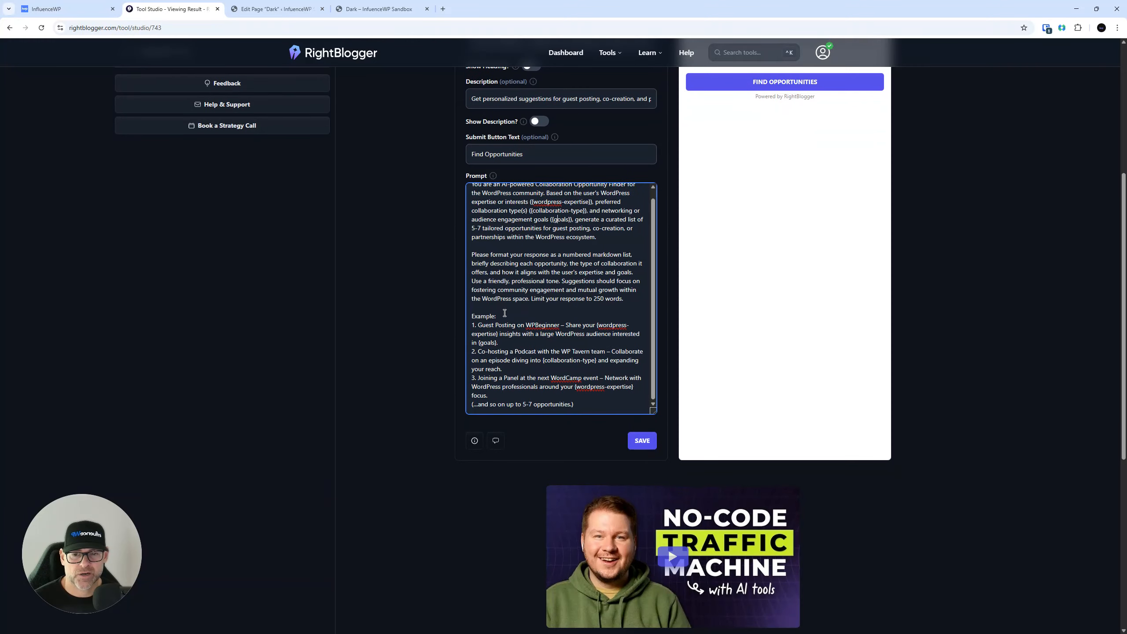
scroll(504, 313, down, 1)
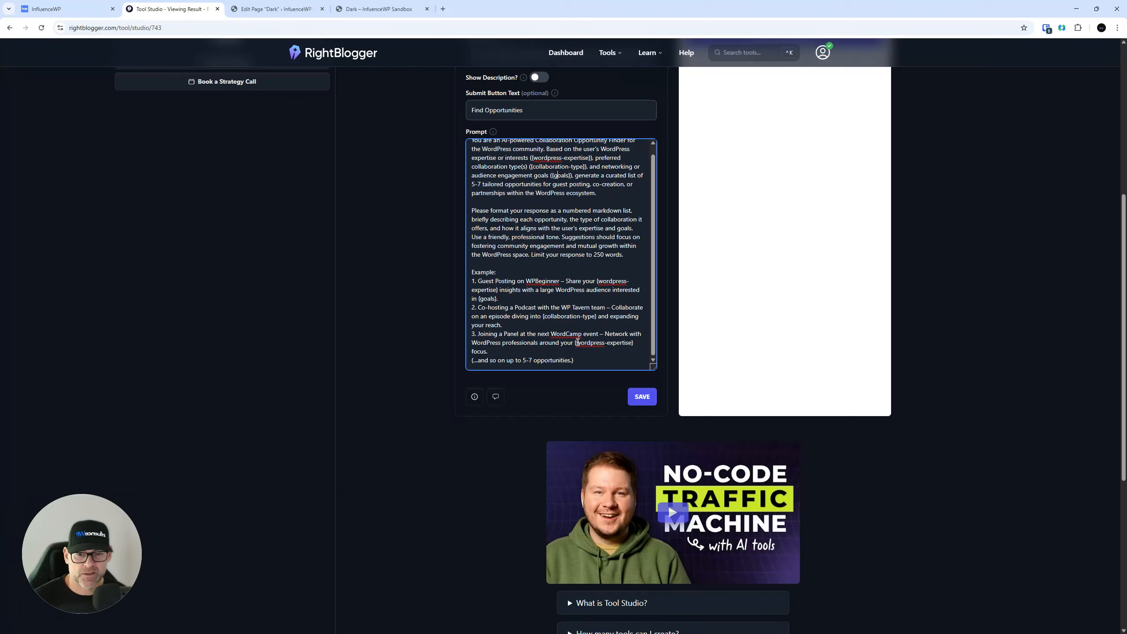
scroll(543, 362, down, 1)
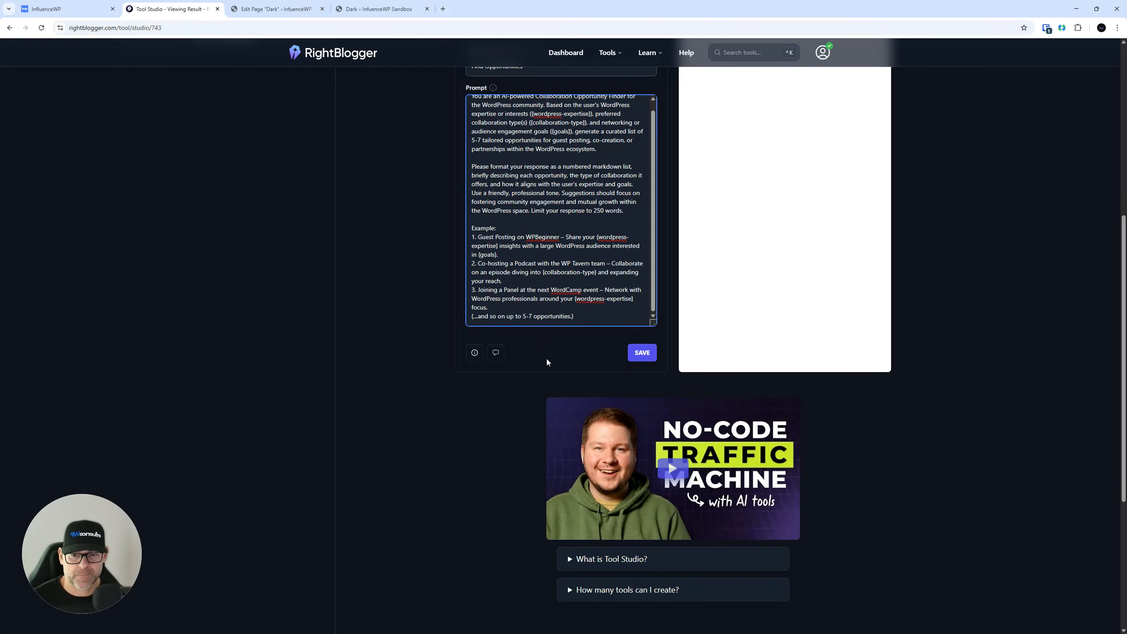
scroll(557, 253, up, 5)
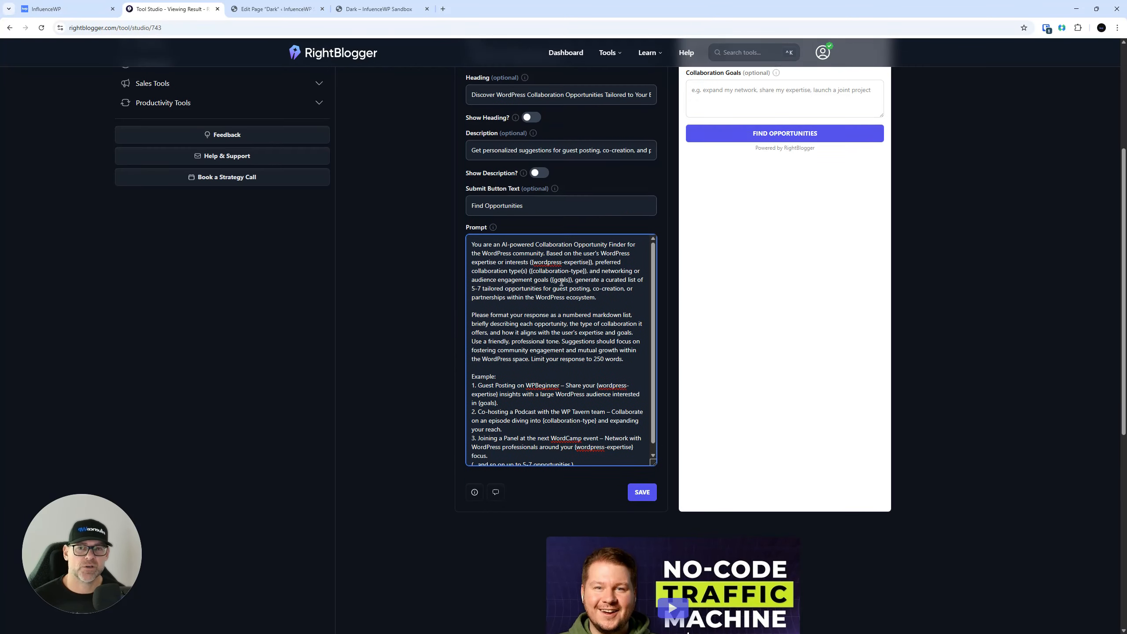
mouse_move(494, 266)
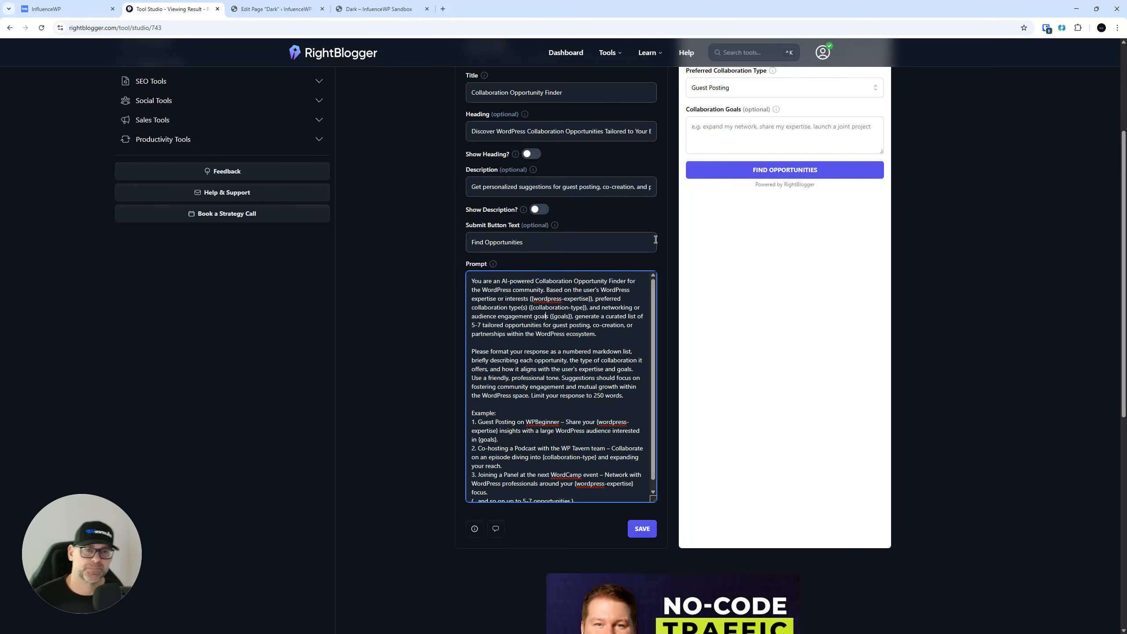
Save the Collaboration Opportunity Finder's tool details
scroll(734, 205, up, 3)
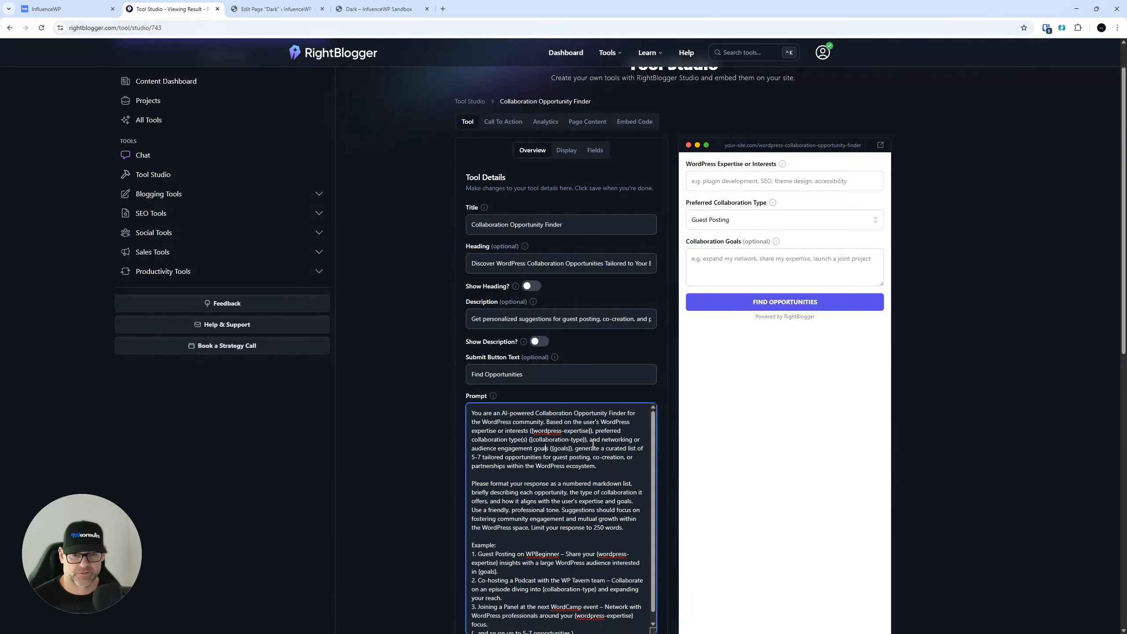
scroll(630, 412, down, 5)
click(640, 405)
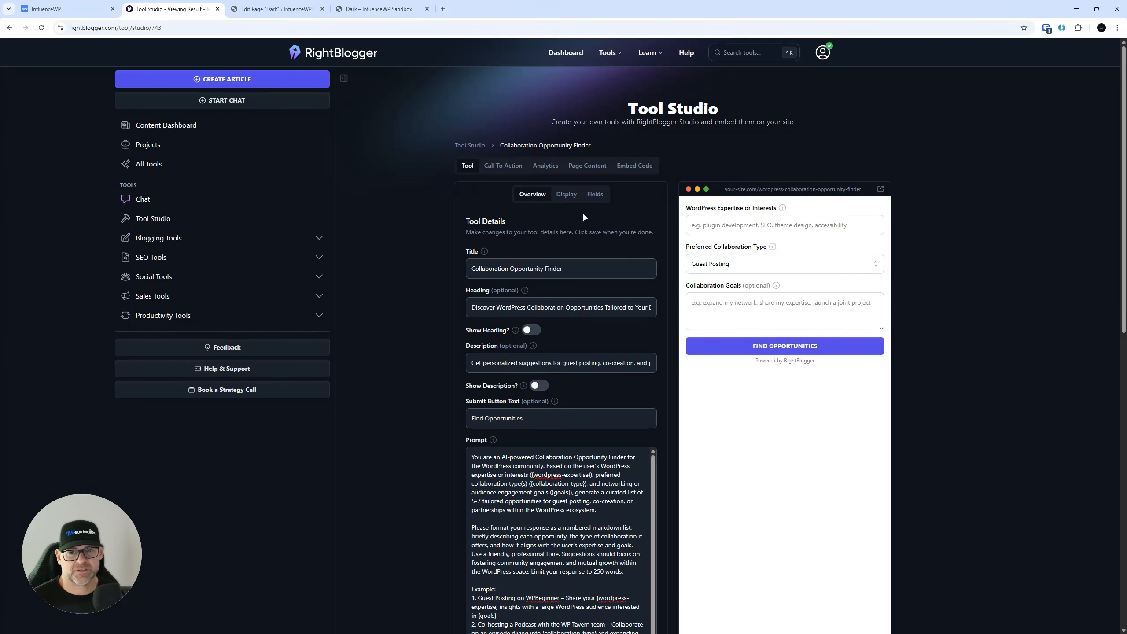
Compare the light and dark transparent backgrounds and a blue button in the tool's display settings, restoring the white background and original button color
click(575, 195)
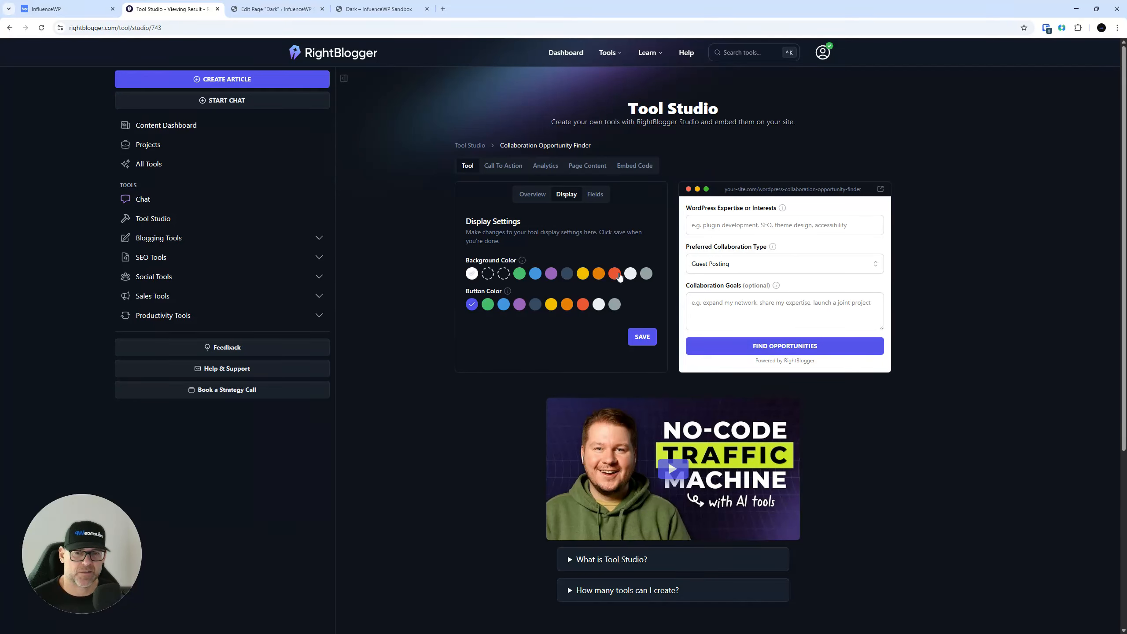
click(488, 275)
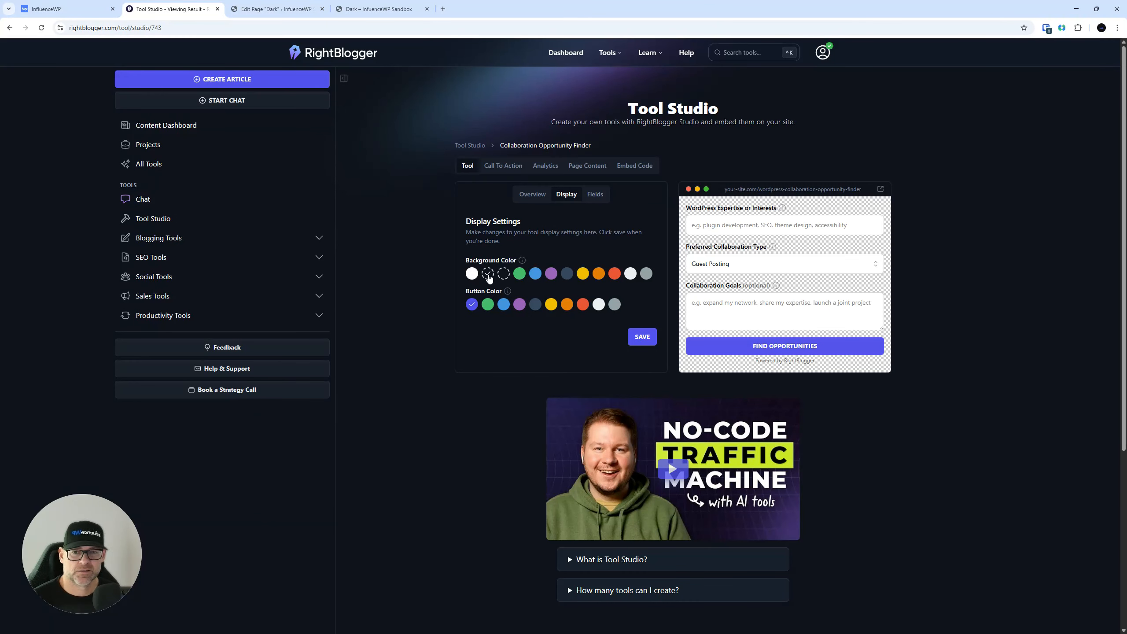
click(504, 274)
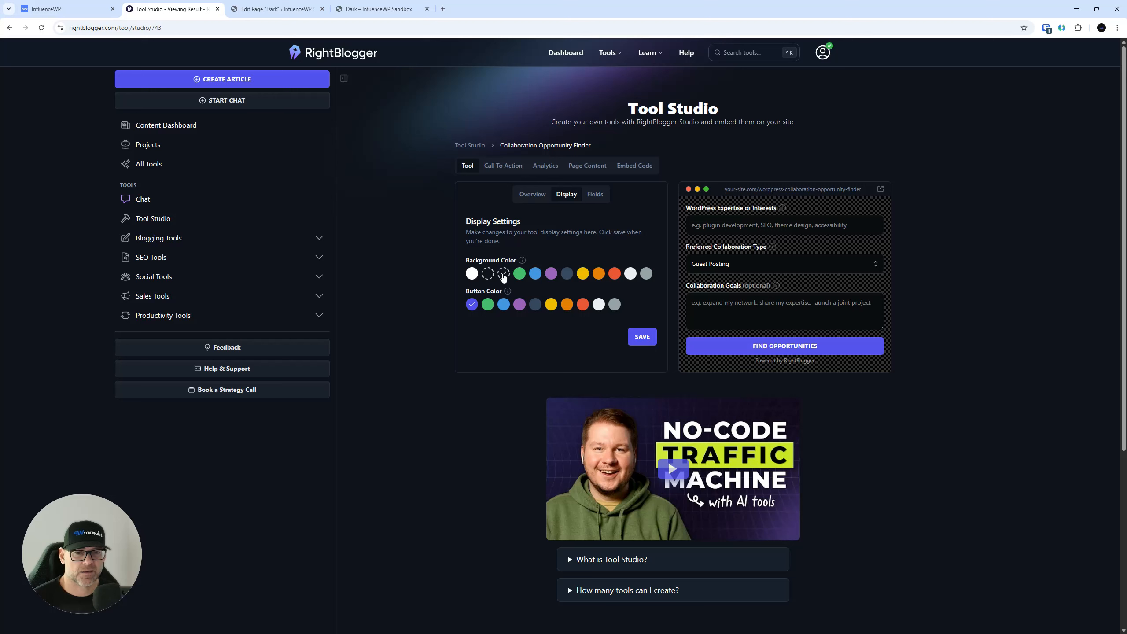
mouse_move(522, 263)
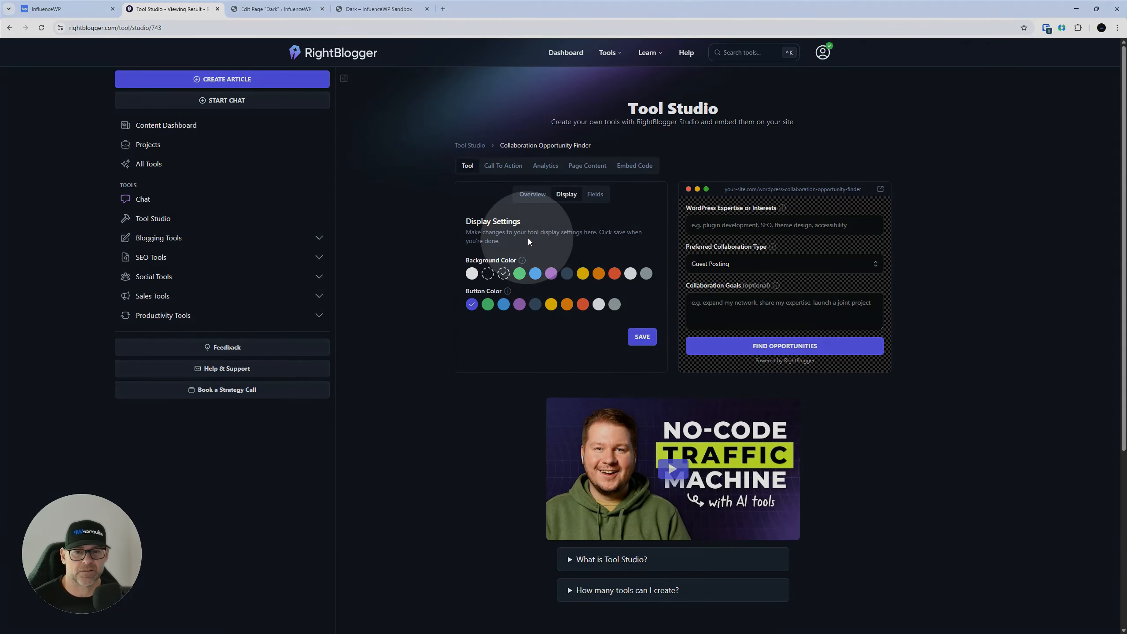
click(488, 274)
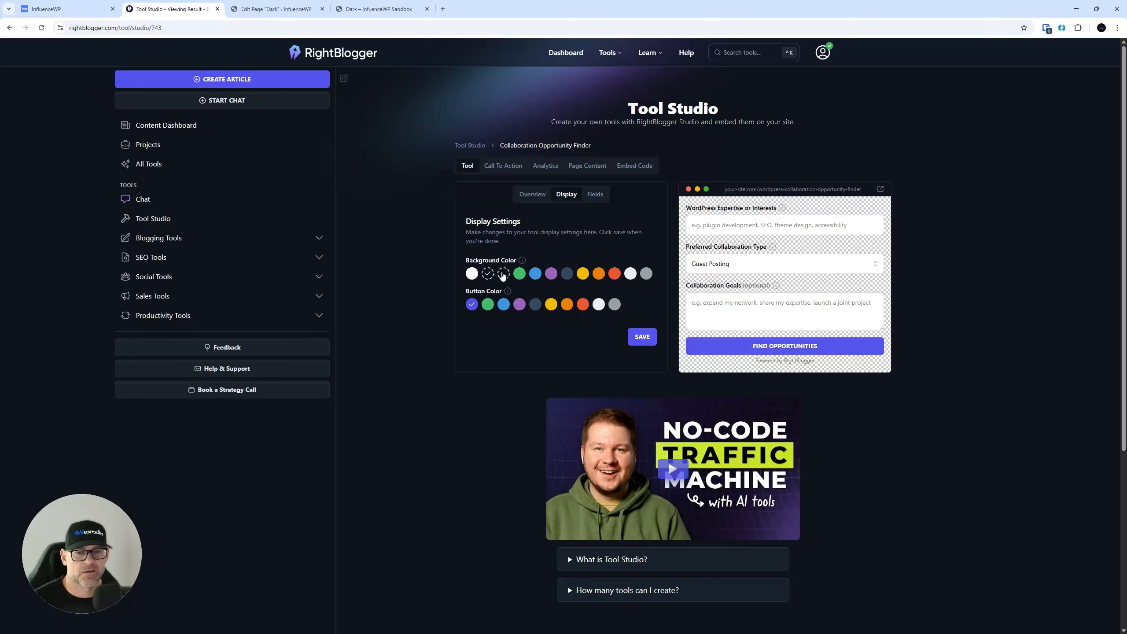
click(503, 275)
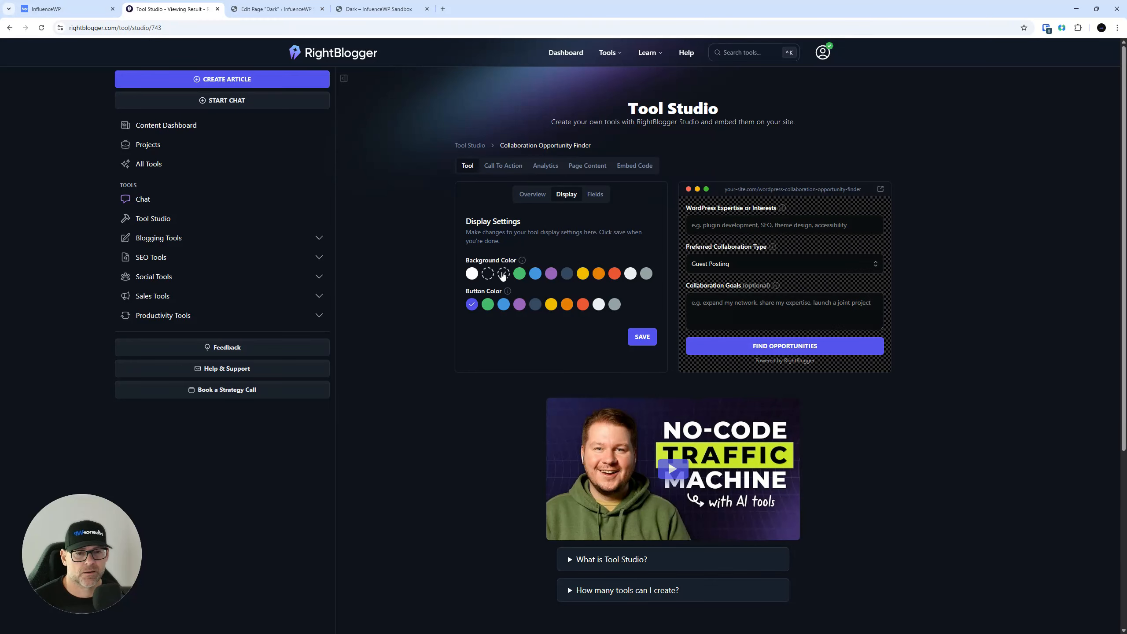
click(492, 274)
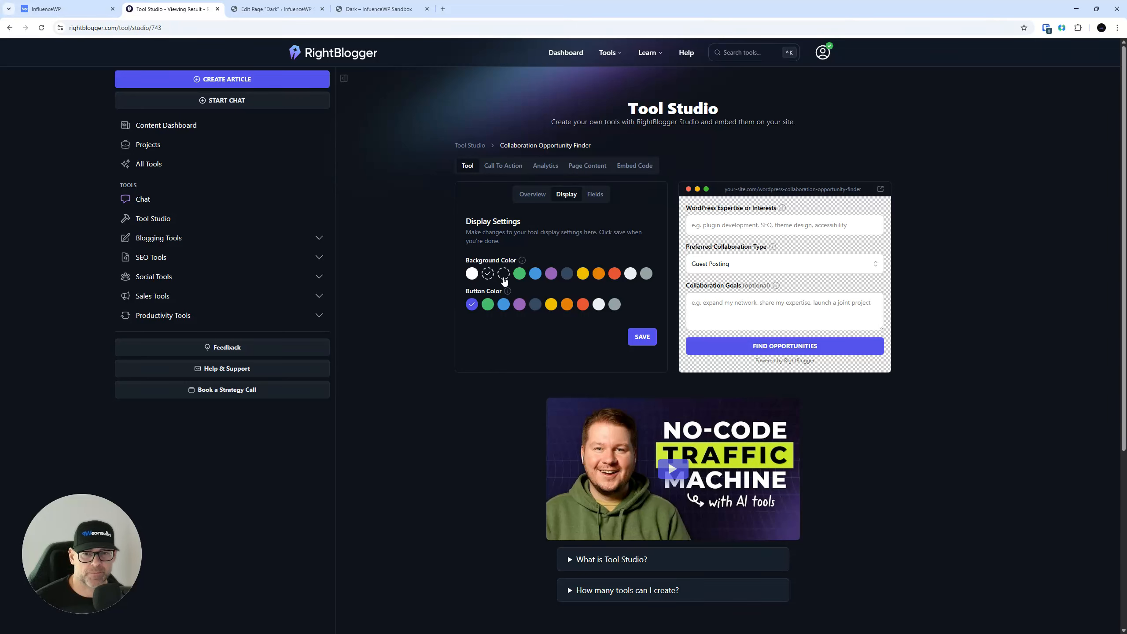
click(504, 274)
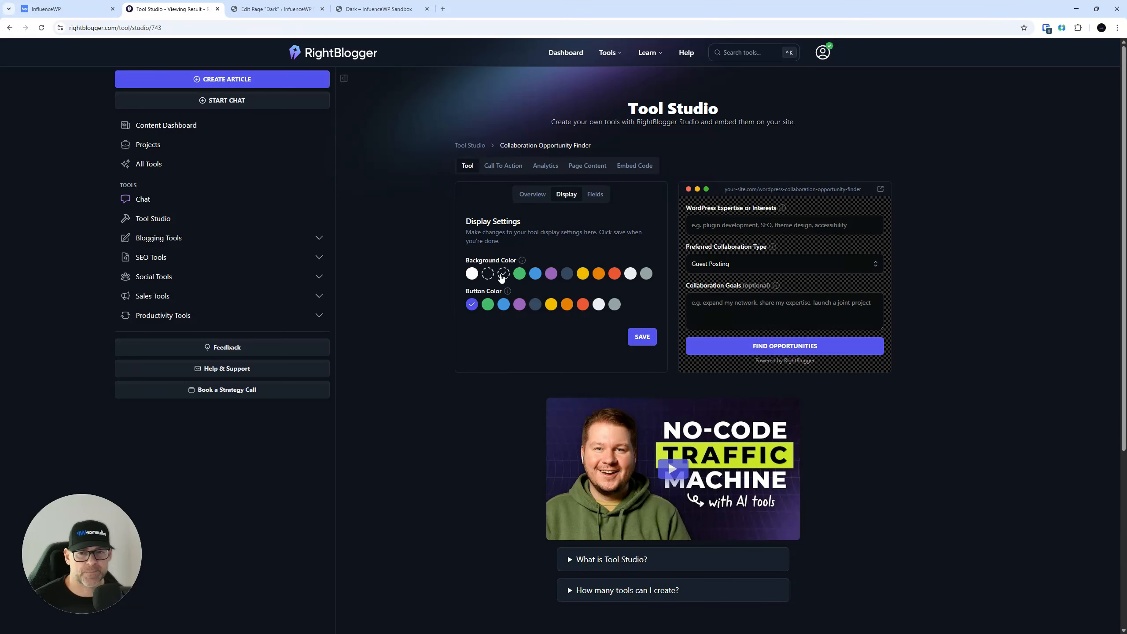
click(491, 276)
click(502, 275)
click(489, 276)
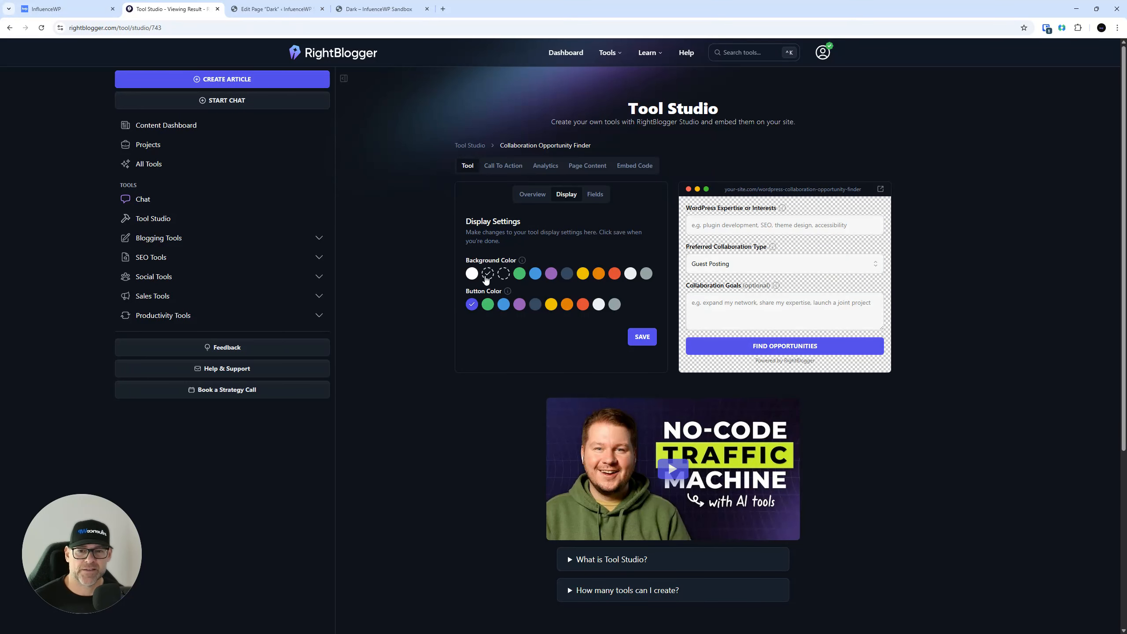
click(472, 273)
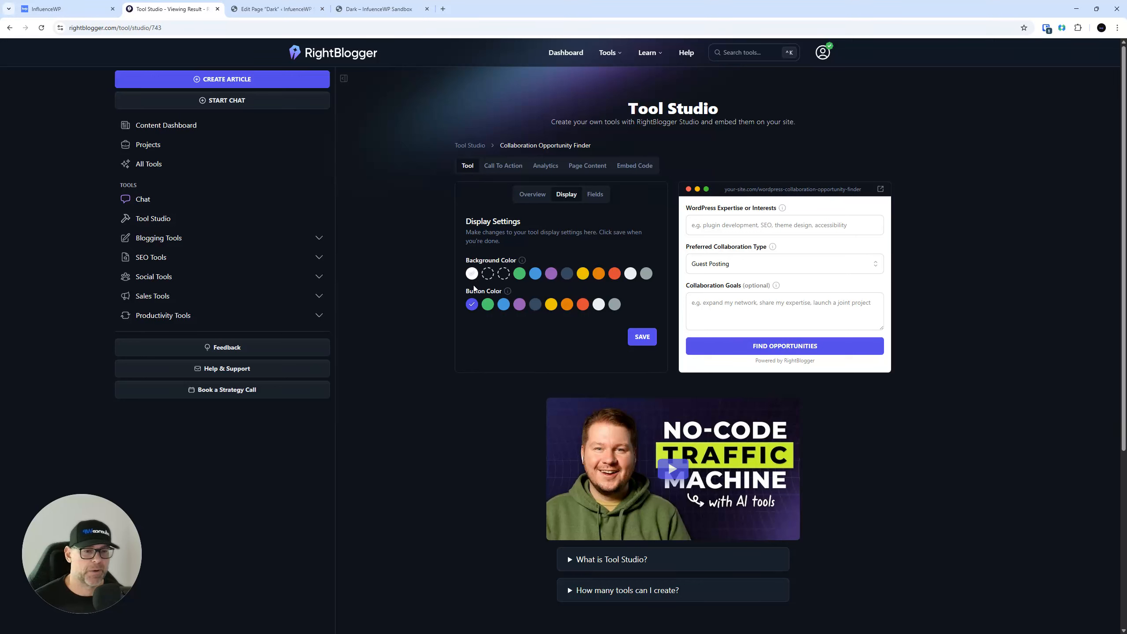
click(504, 306)
click(472, 305)
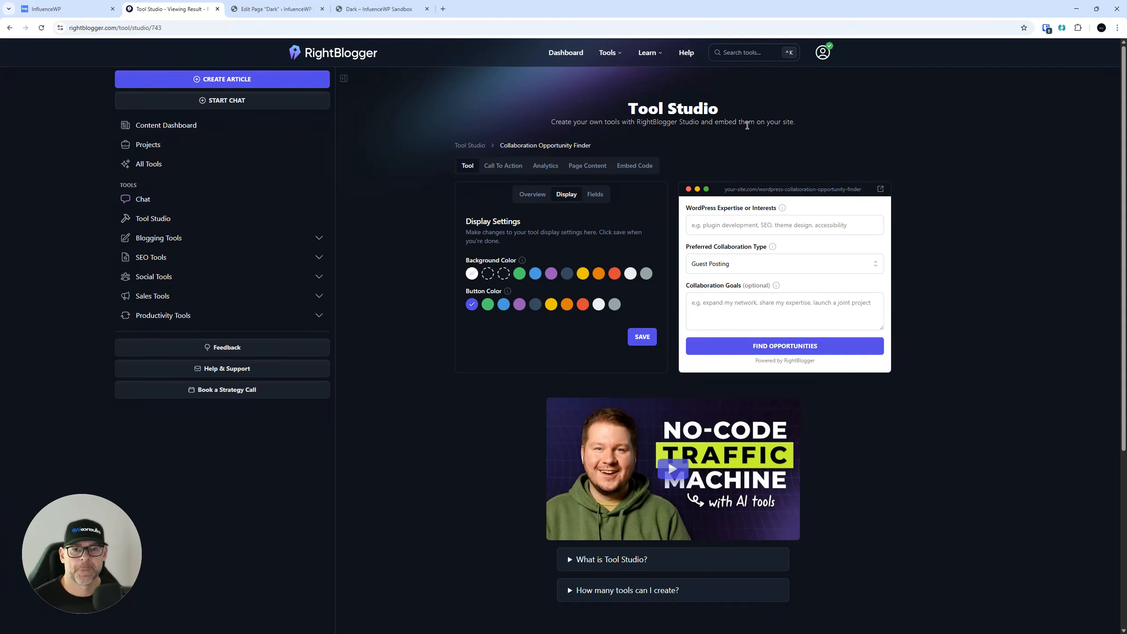
Examine the field options of WordPress Expertise or Interests, including label, available types, description, placeholder and maximum length, and close them without changes
click(601, 196)
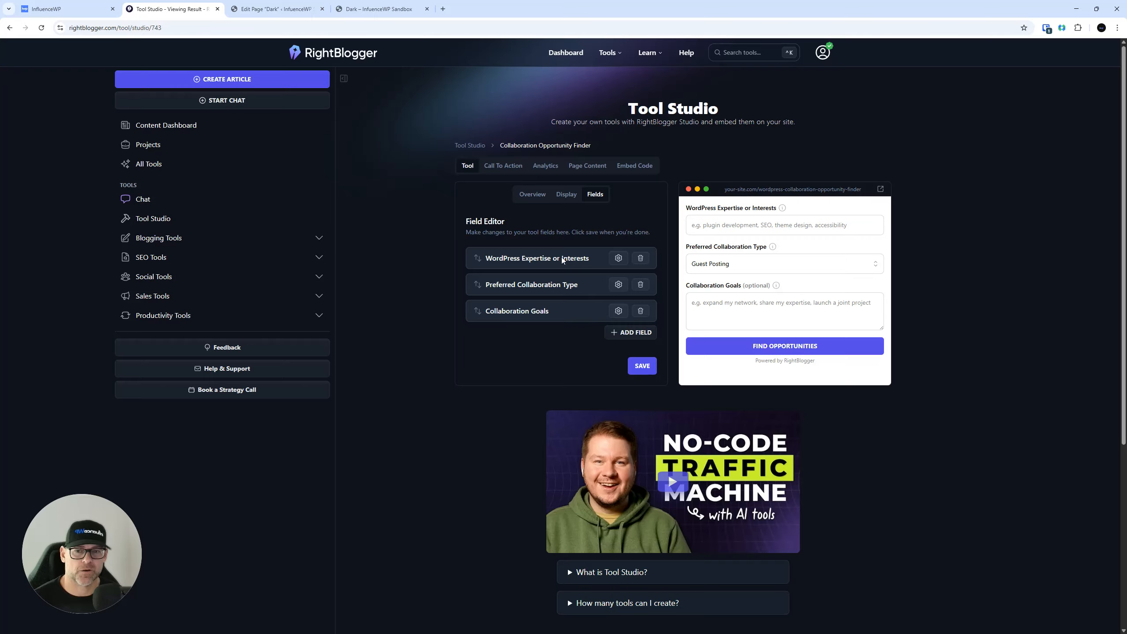
click(618, 258)
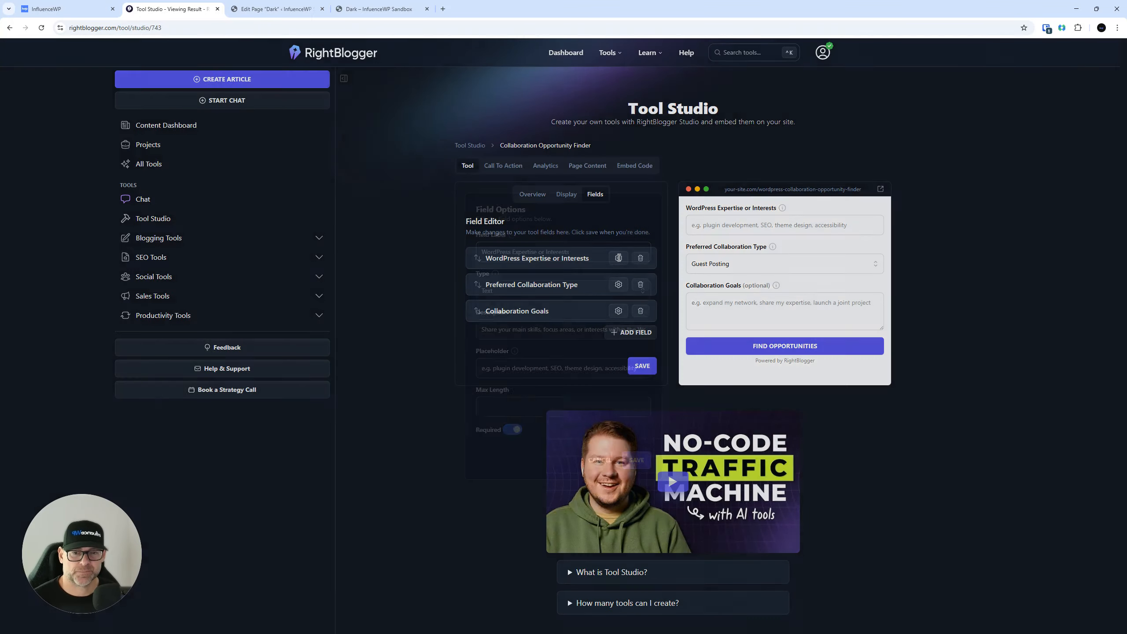
drag(595, 243, 437, 249)
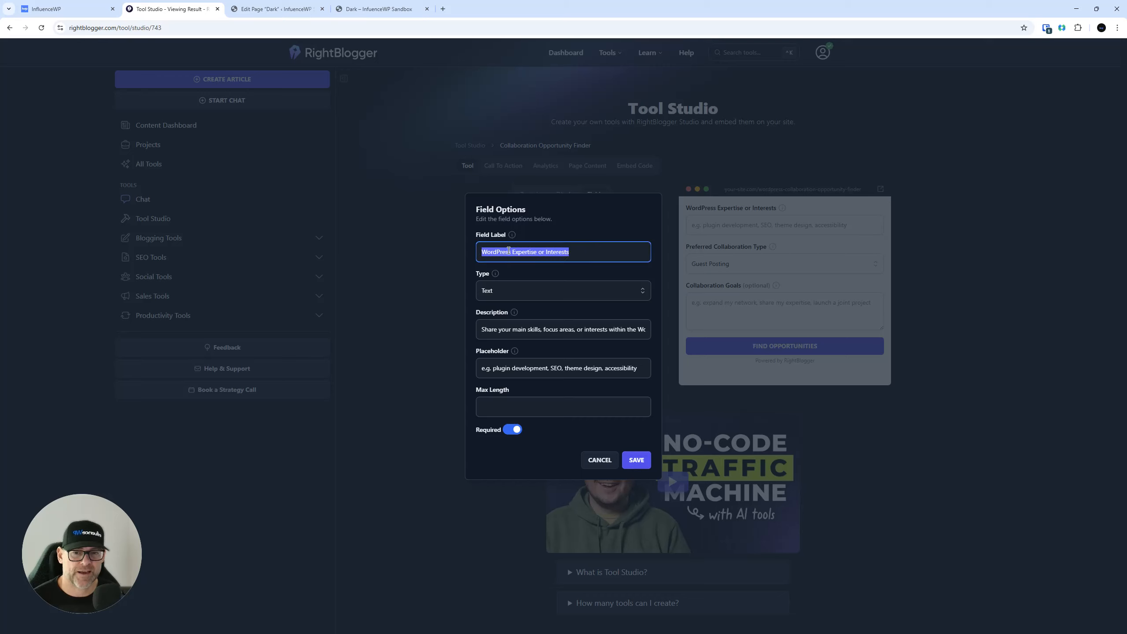
click(520, 294)
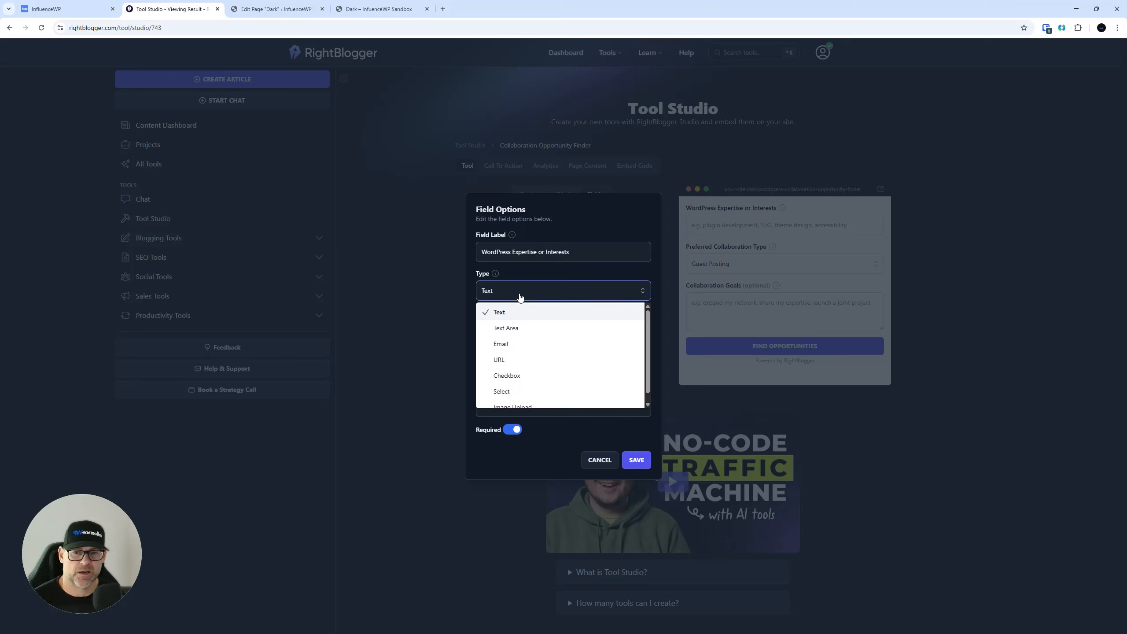
scroll(532, 313, down, 1)
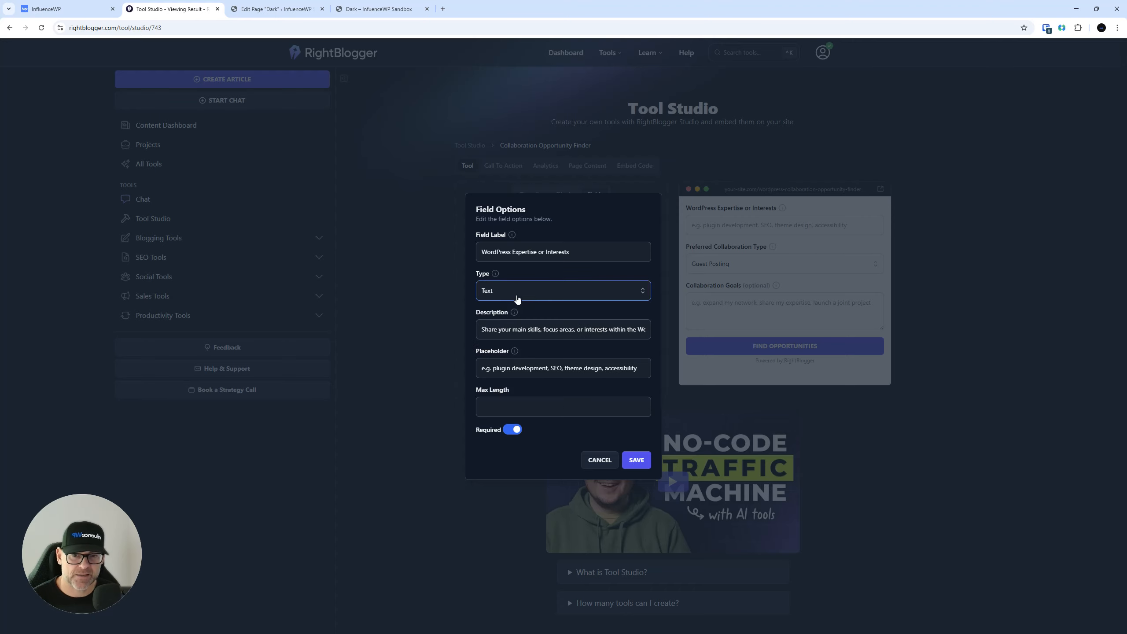
click(517, 297)
triple_click(528, 326)
triple_click(537, 368)
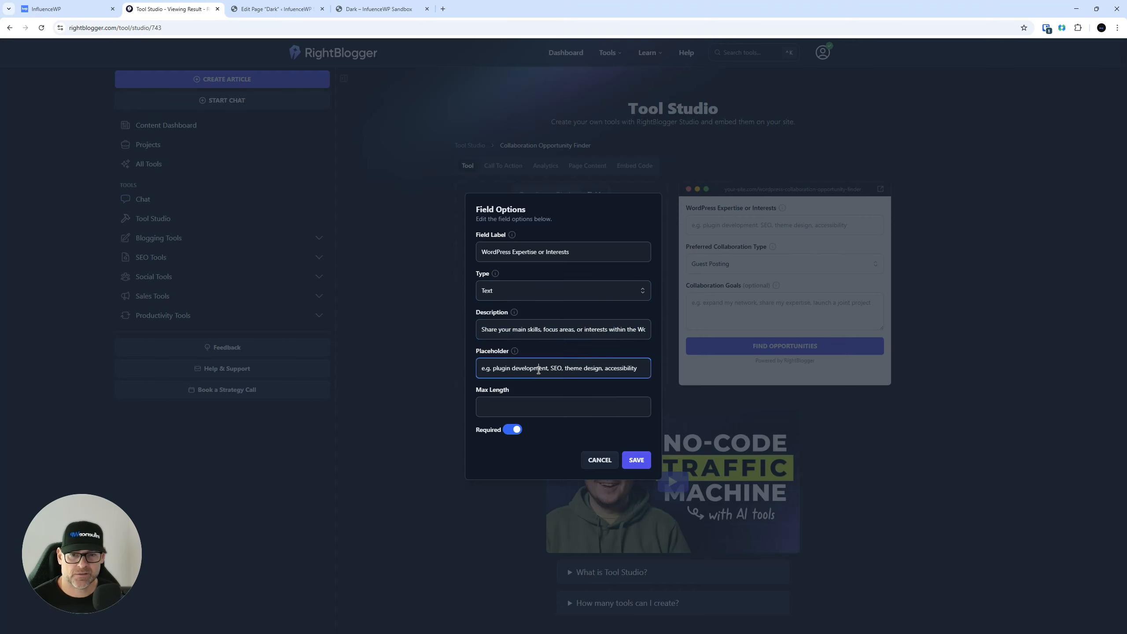
click(533, 409)
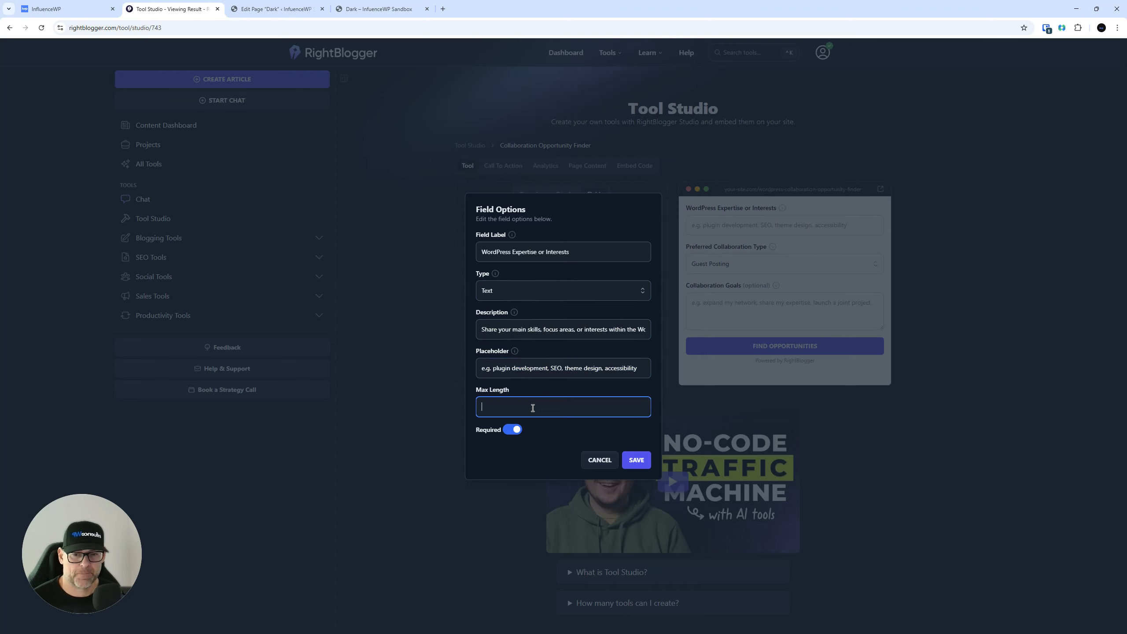
click(599, 460)
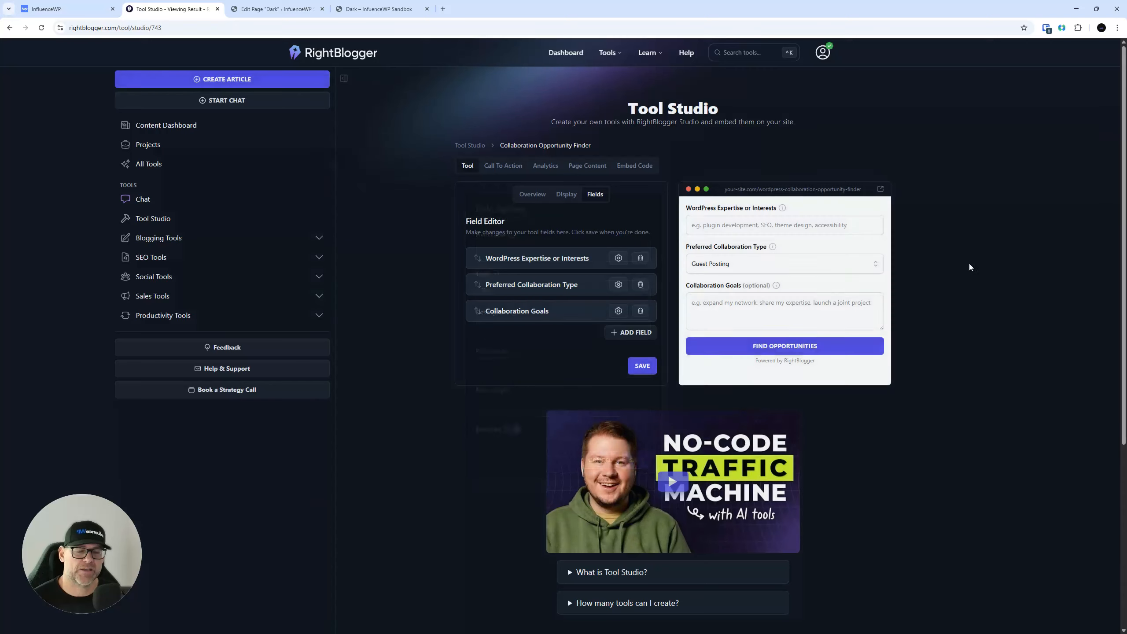
Add a trial field to the tool, view its options, delete it again and save the field list
click(640, 333)
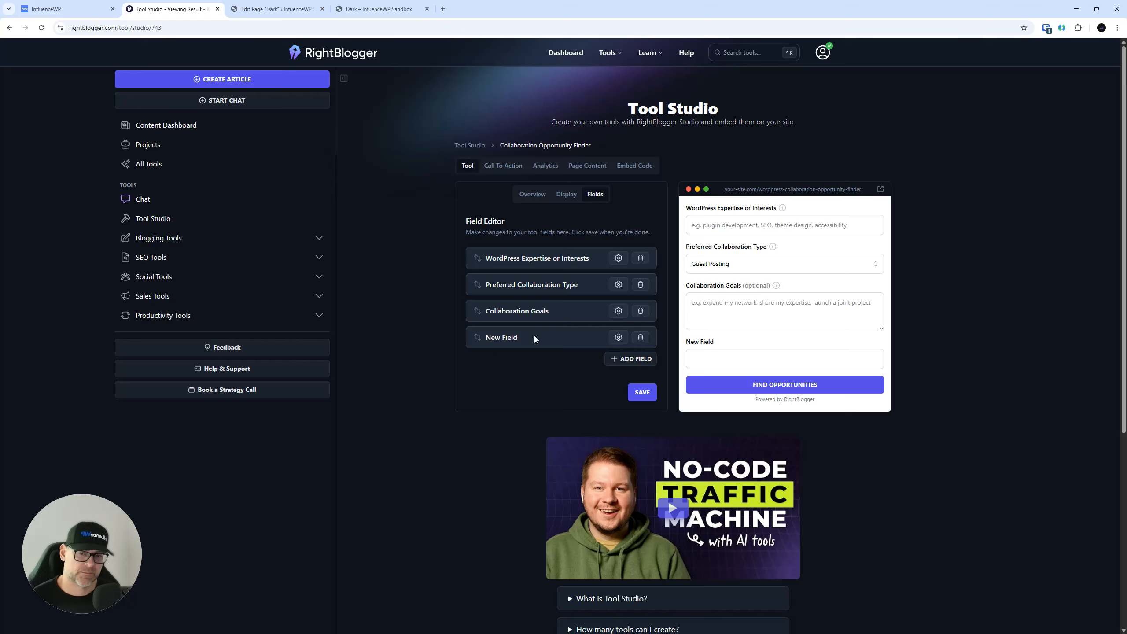
click(616, 337)
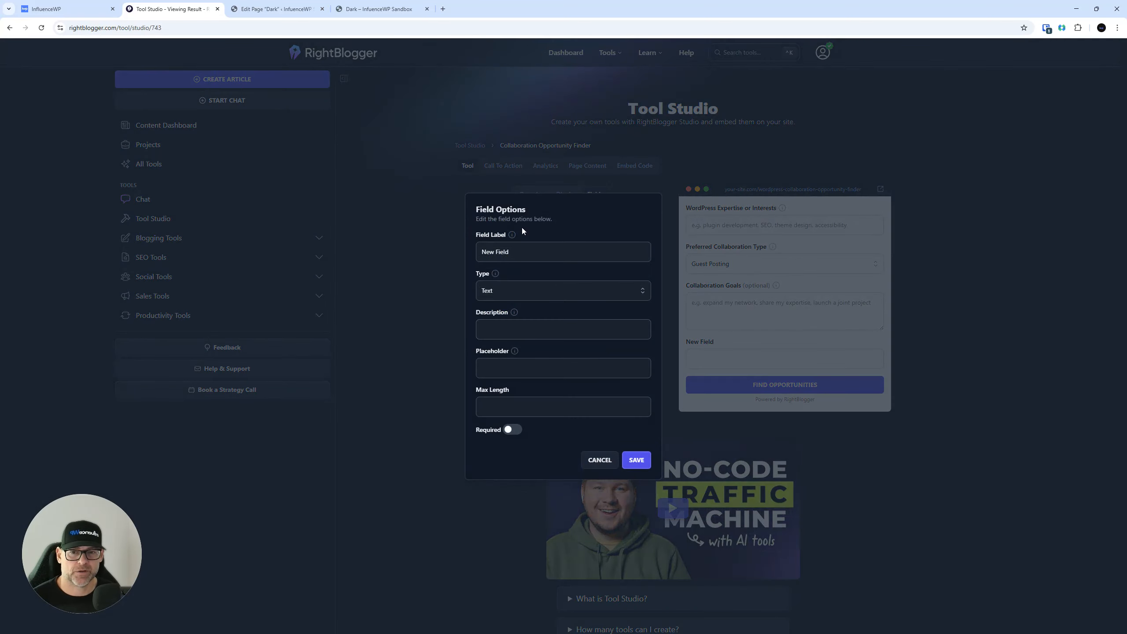
click(605, 461)
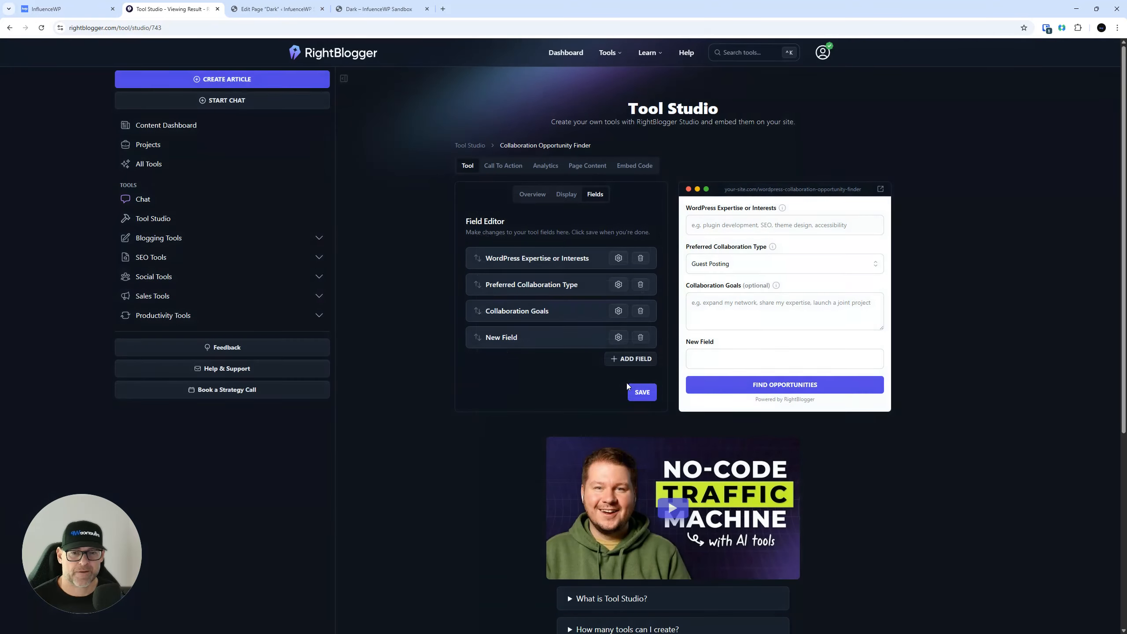
click(640, 339)
click(603, 87)
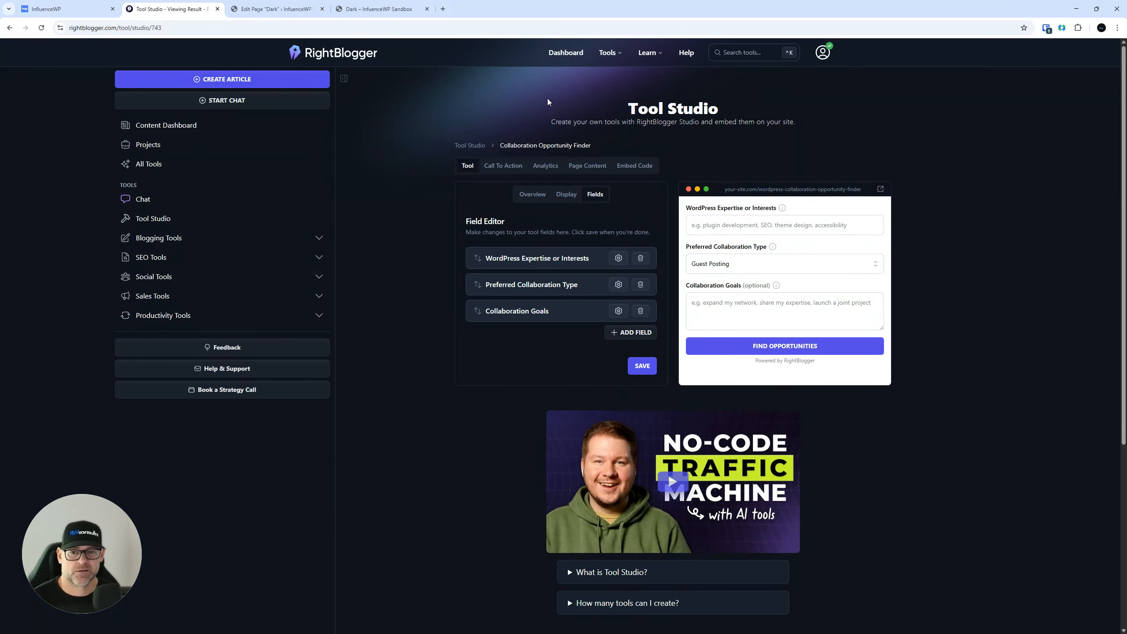
click(651, 362)
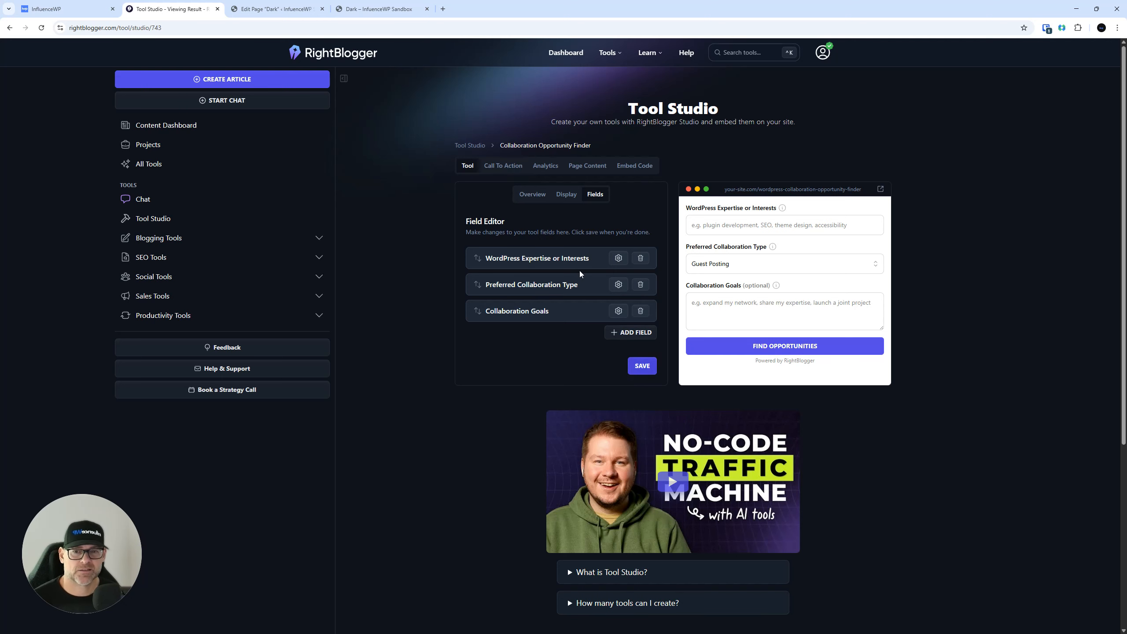
Set the tool's call to action option to Email Capture and check the sign-up form in the preview
click(506, 167)
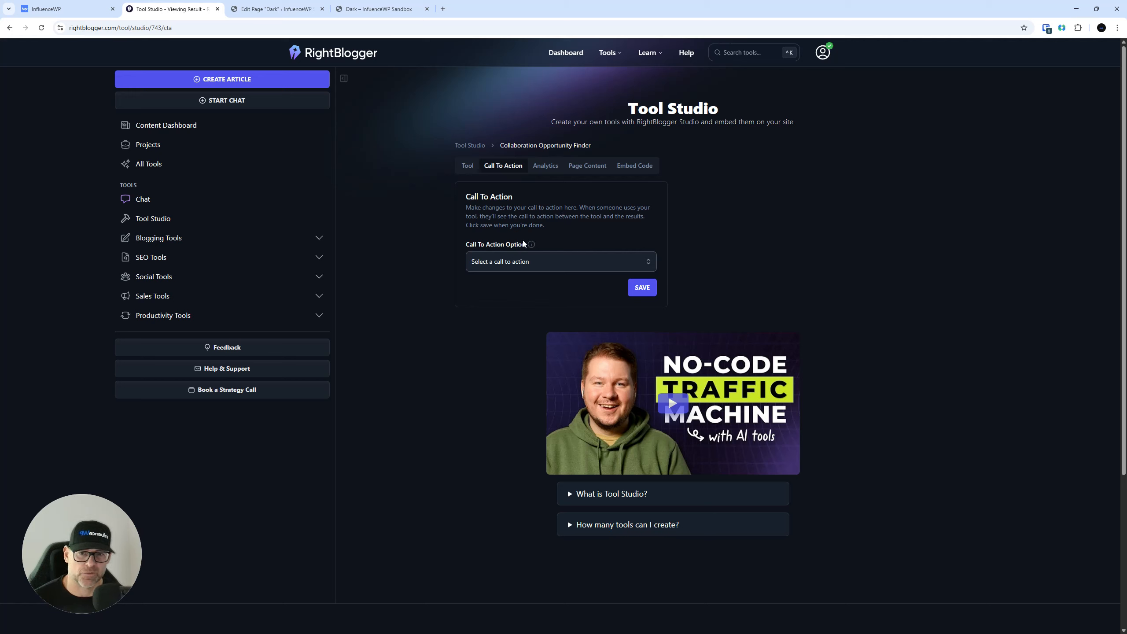
click(522, 265)
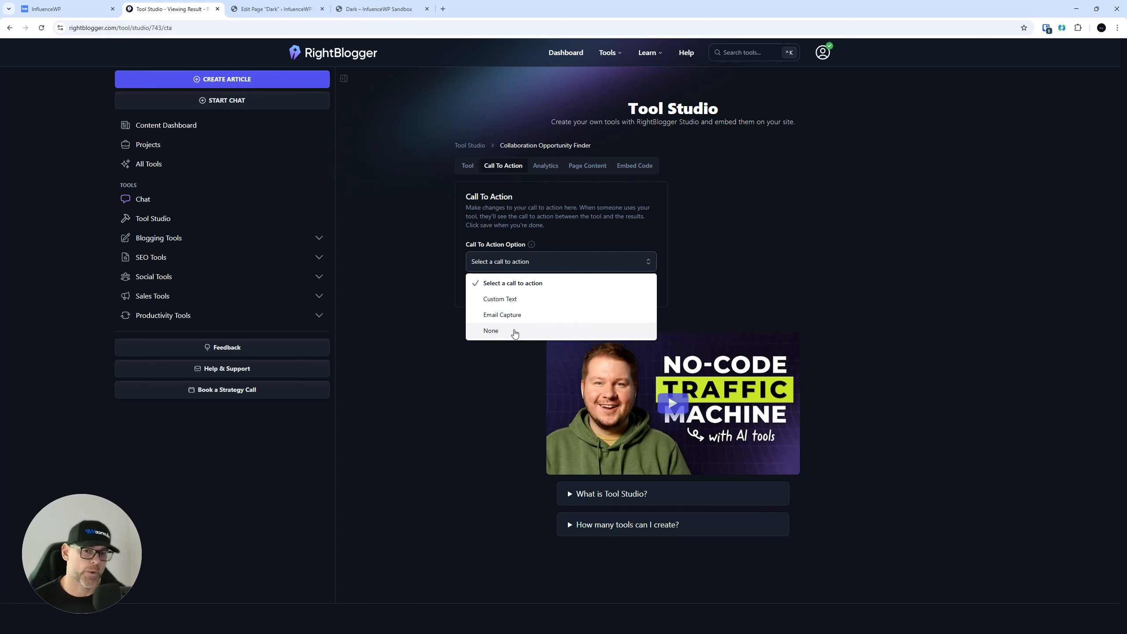
click(520, 316)
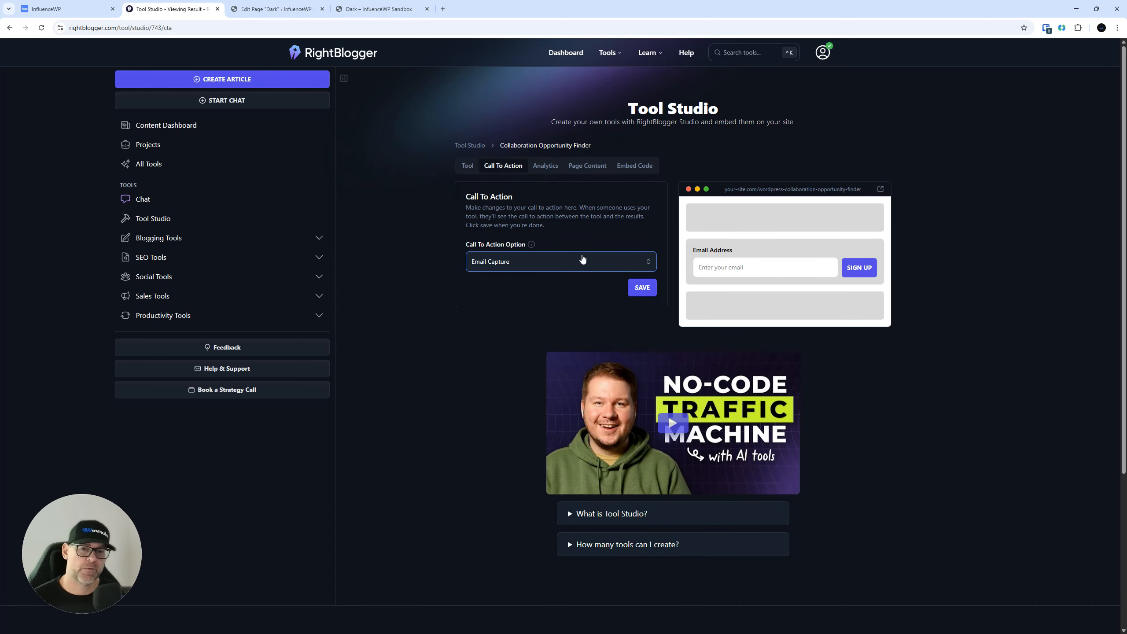
click(757, 268)
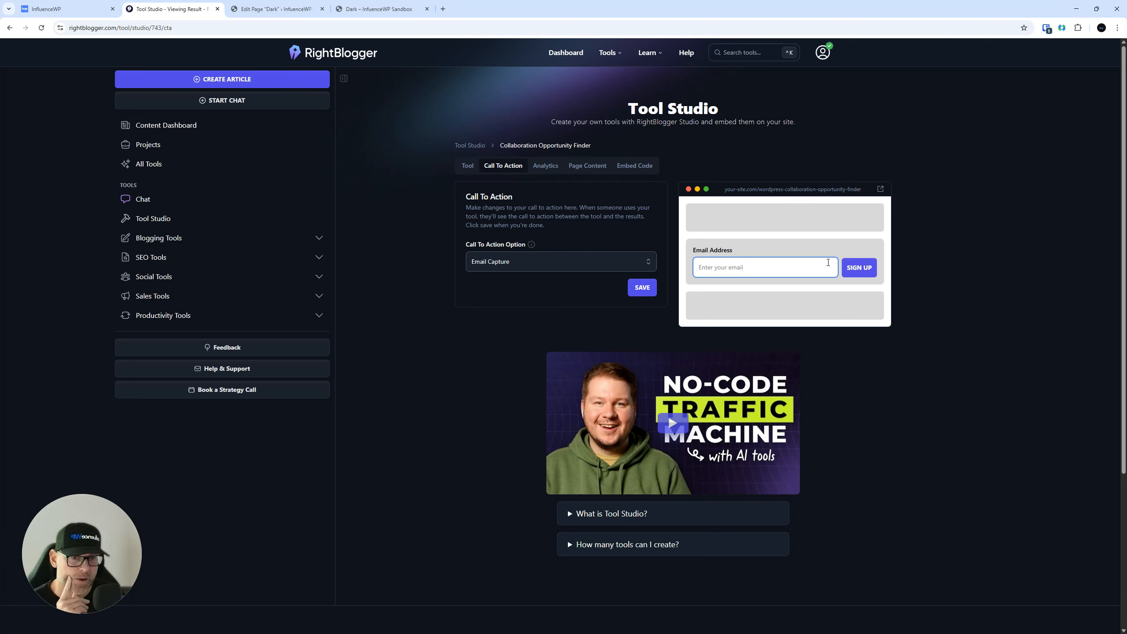
Set the call to action option to Custom Text and enter the heading "Sign Up For Our Newsletter"
click(522, 265)
click(518, 298)
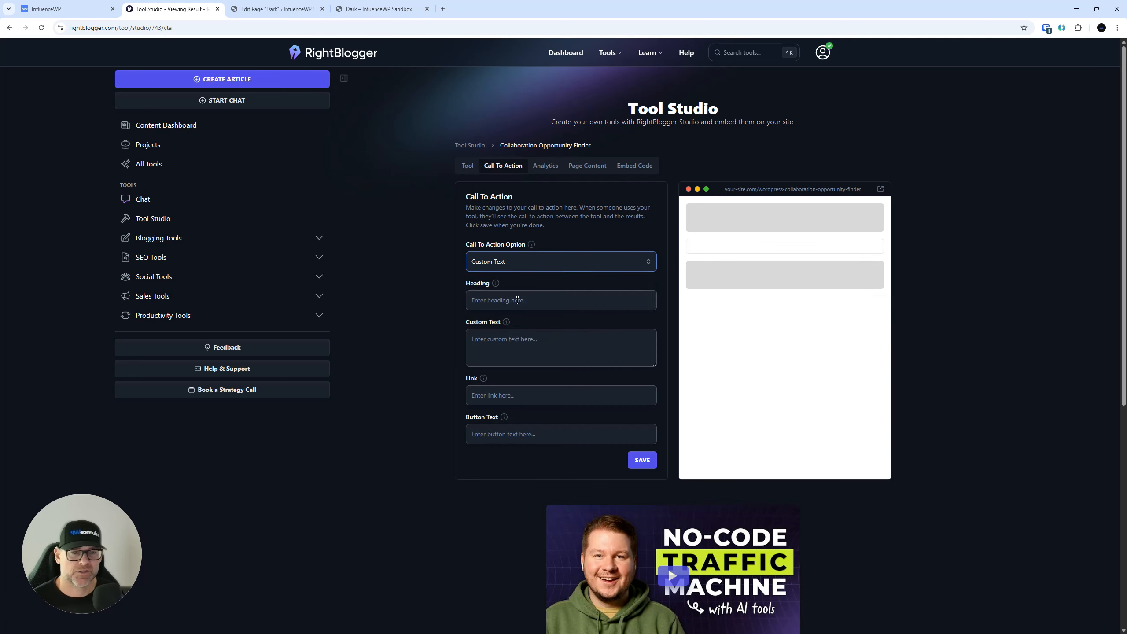
click(553, 302)
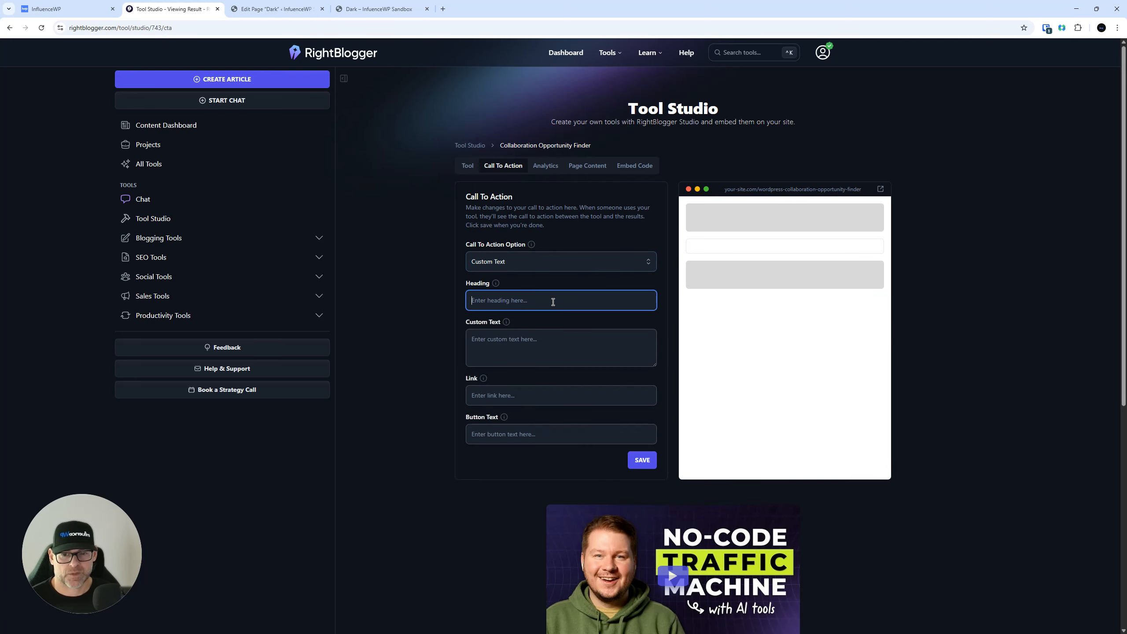
text(Sign Up)
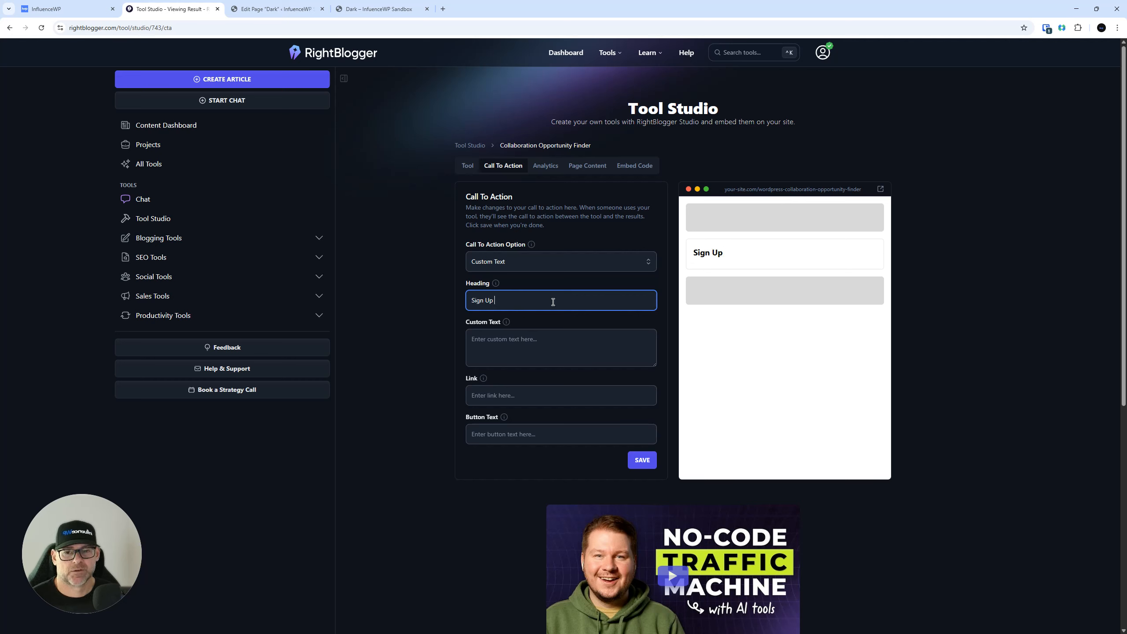
text( For Our Newsltter)
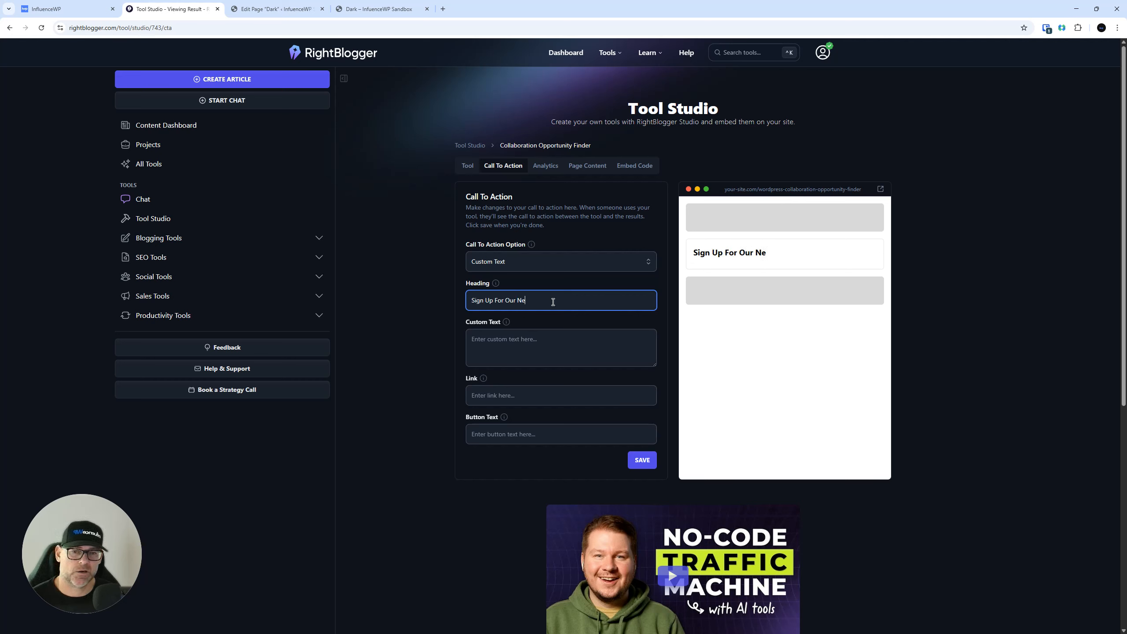
key(BackSpace)
key(BackSpace)
key(BackSpace)
key(BackSpace)
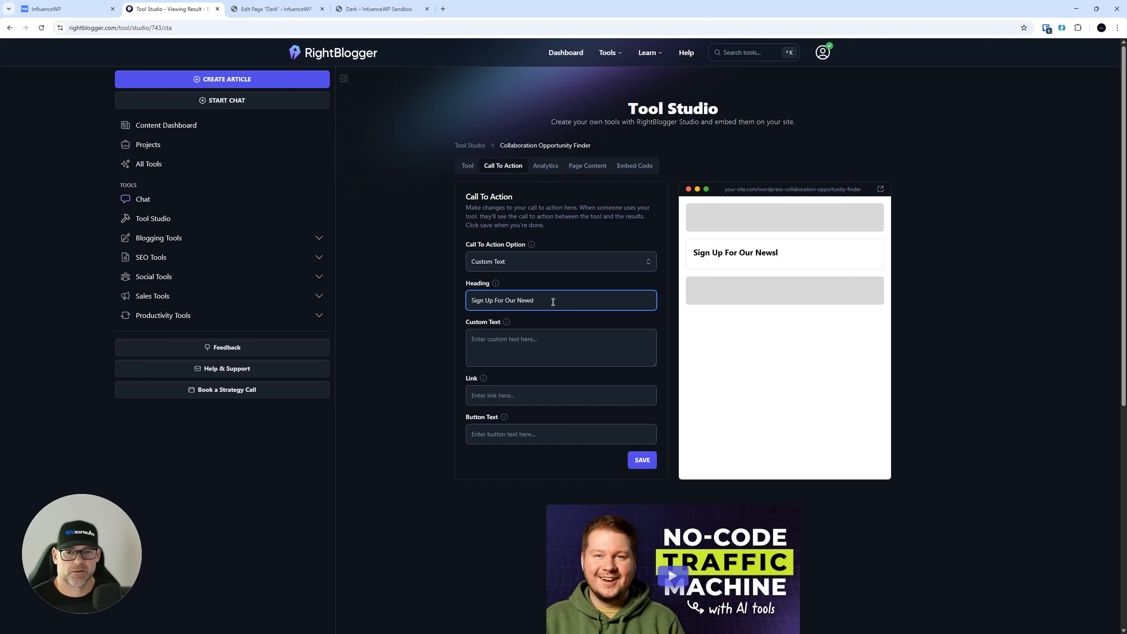
text(ette r)
key(BackSpace)
key(BackSpace)
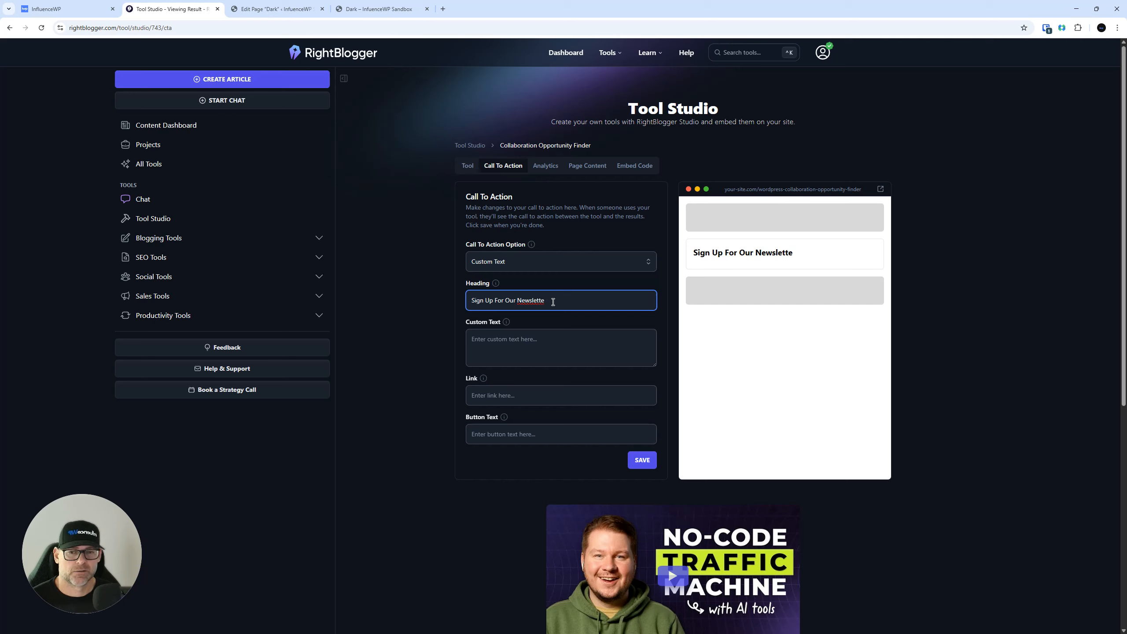
text(r)
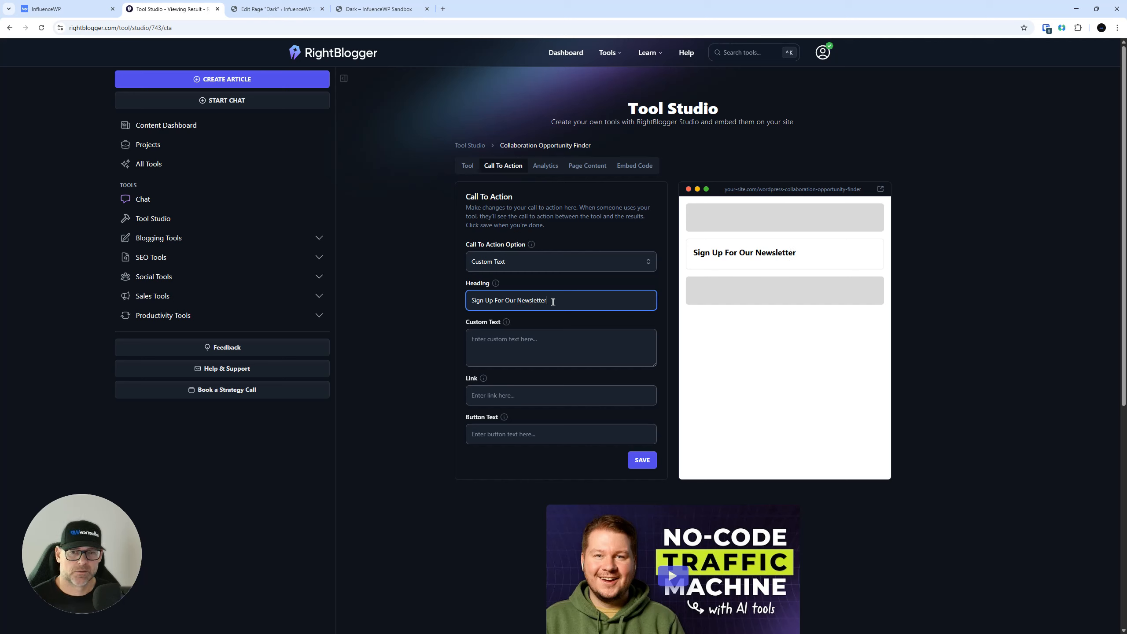
Enter the call to action's custom text "Get tips, deals, and more tools like this delivered to your inbox."
click(509, 345)
text(asdf)
key(BackSpace)
key(BackSpace)
key(BackSpace)
key(BackSpace)
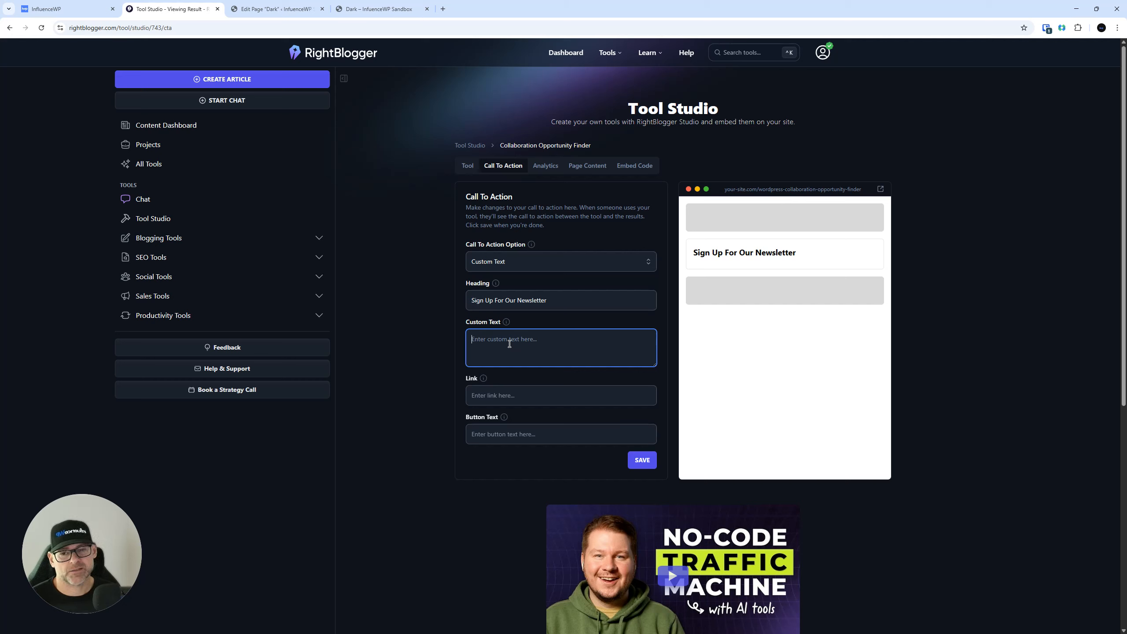
text(Sign )
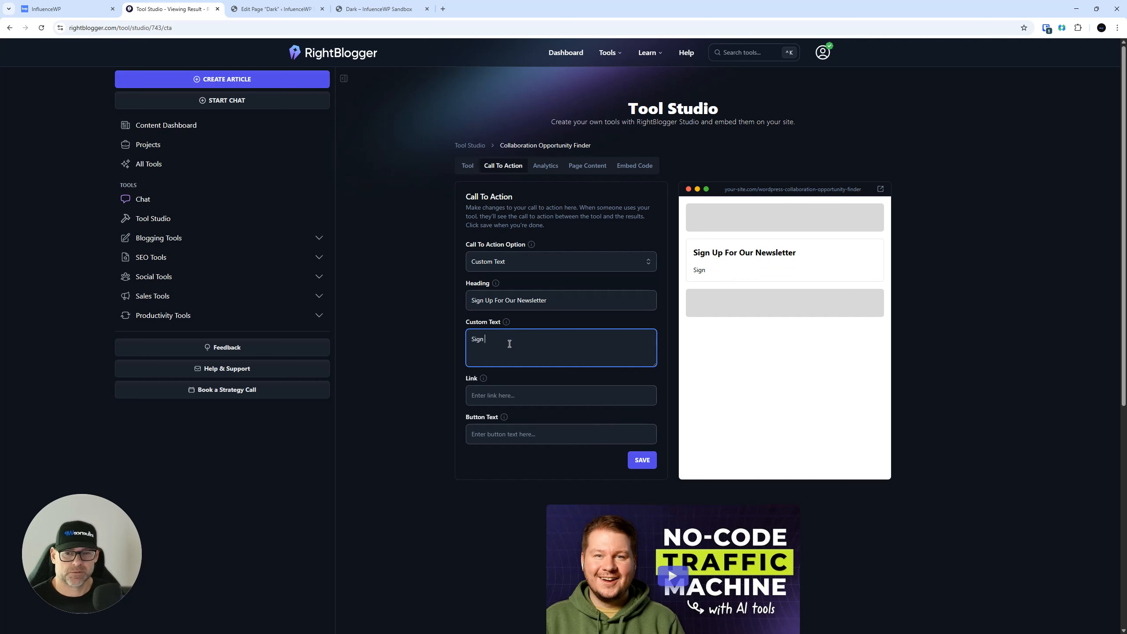
text(up for our n)
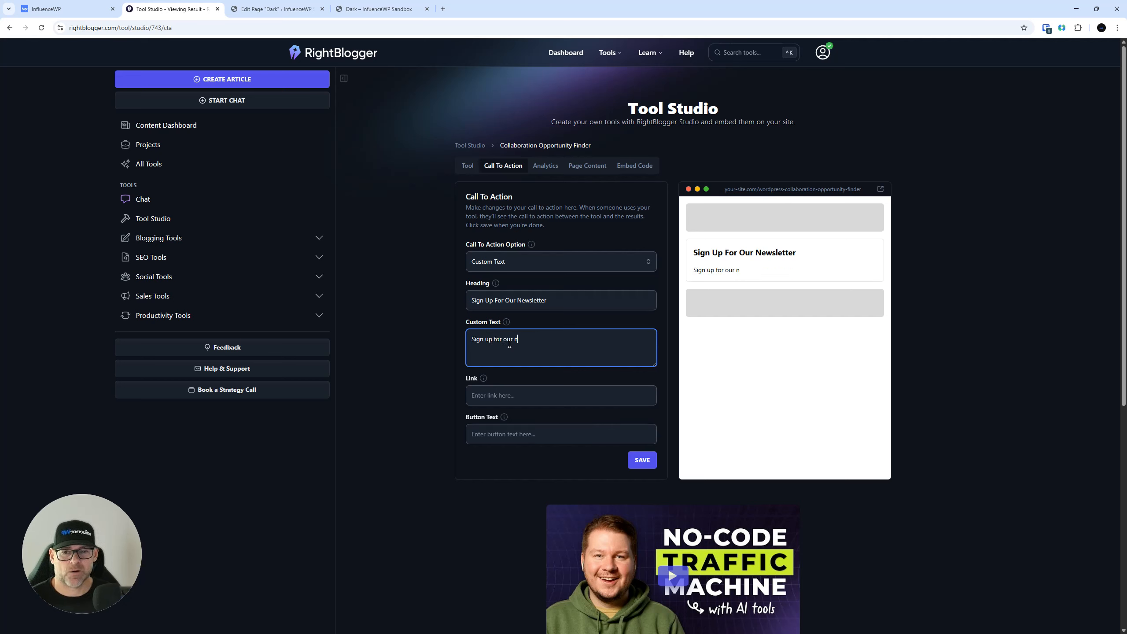
text(ews)
key(BackSpace)
key(BackSpace)
key(BackSpace)
key(BackSpace)
key(BackSpace)
key(BackSpace)
key(BackSpace)
key(BackSpace)
key(BackSpace)
key(BackSpace)
key(BackSpace)
key(BackSpace)
key(BackSpace)
key(BackSpace)
key(BackSpace)
key(BackSpace)
key(BackSpace)
key(BackSpace)
key(BackSpace)
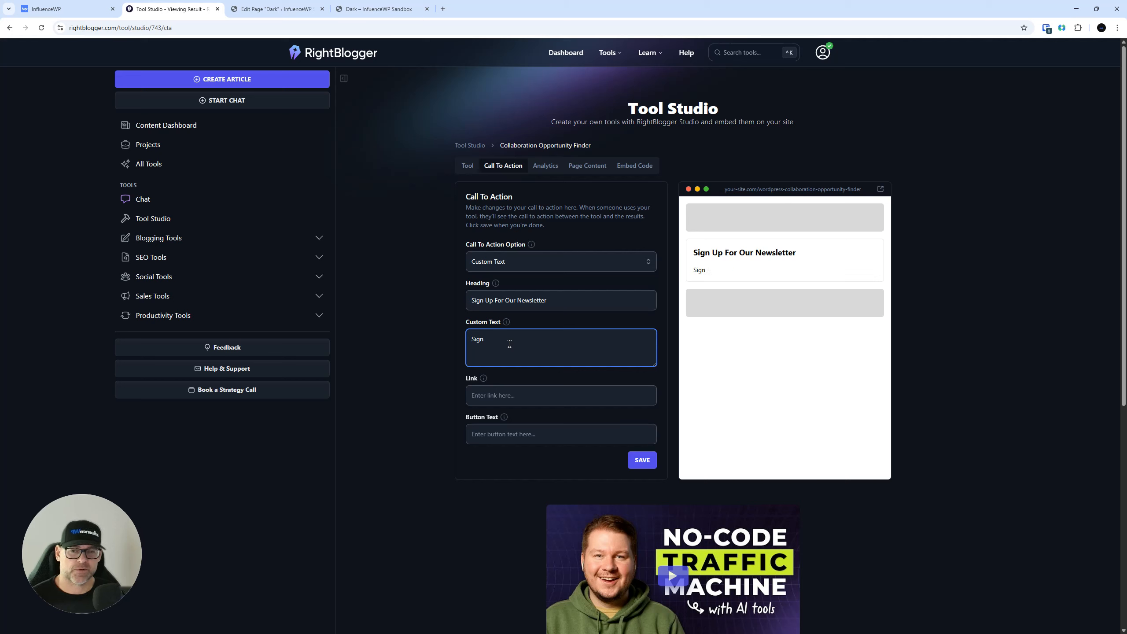
text(Get tips, )
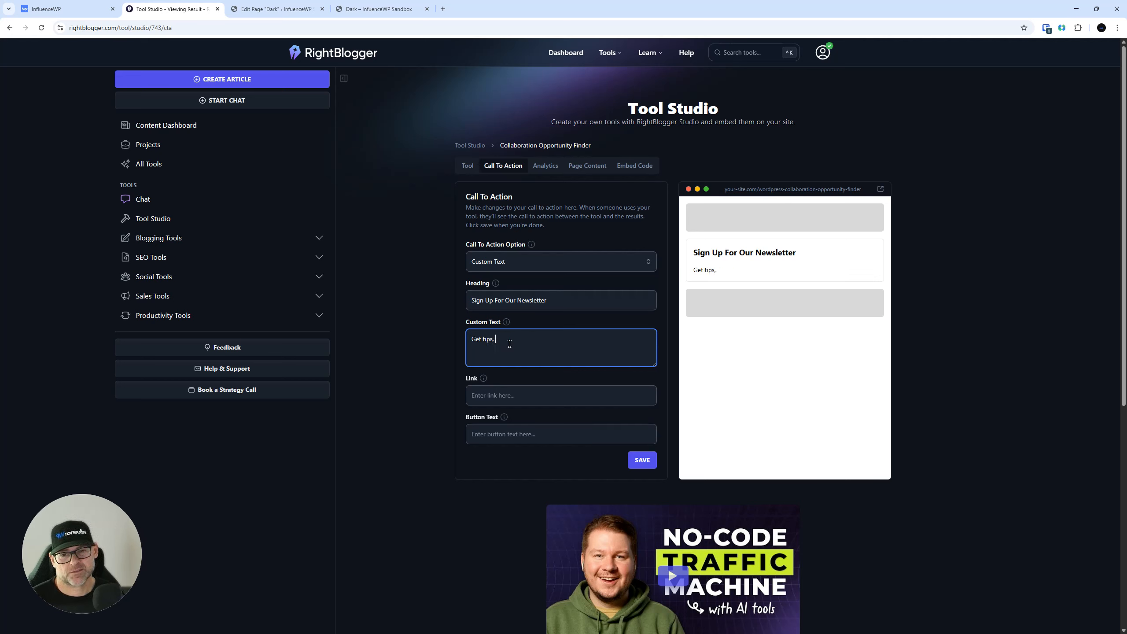
text(deals, and more)
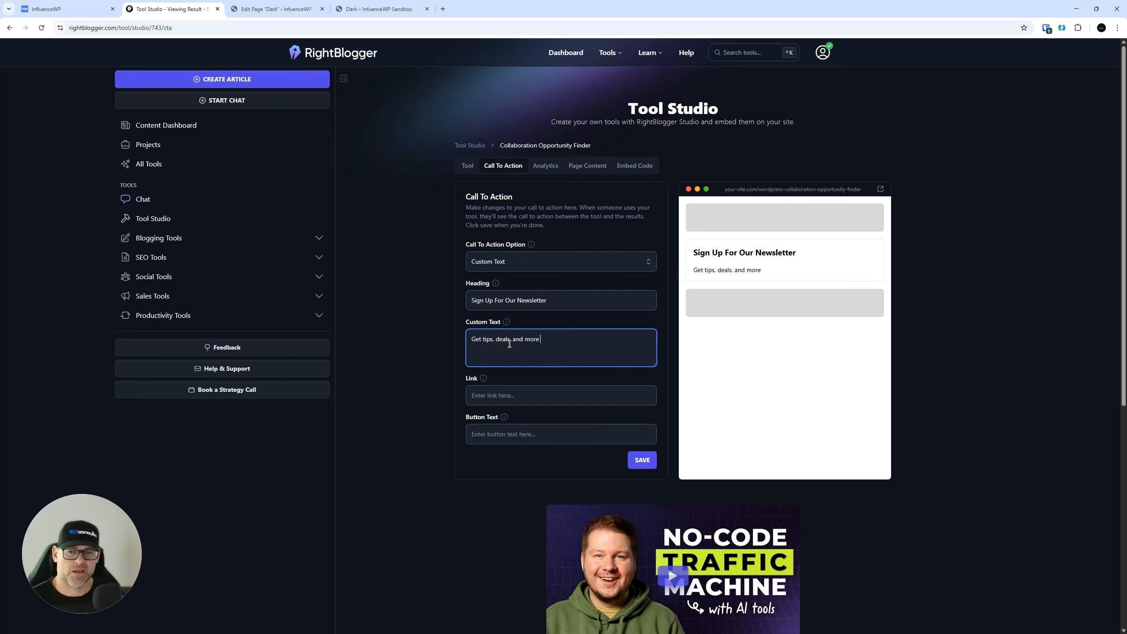
text( tools like this d)
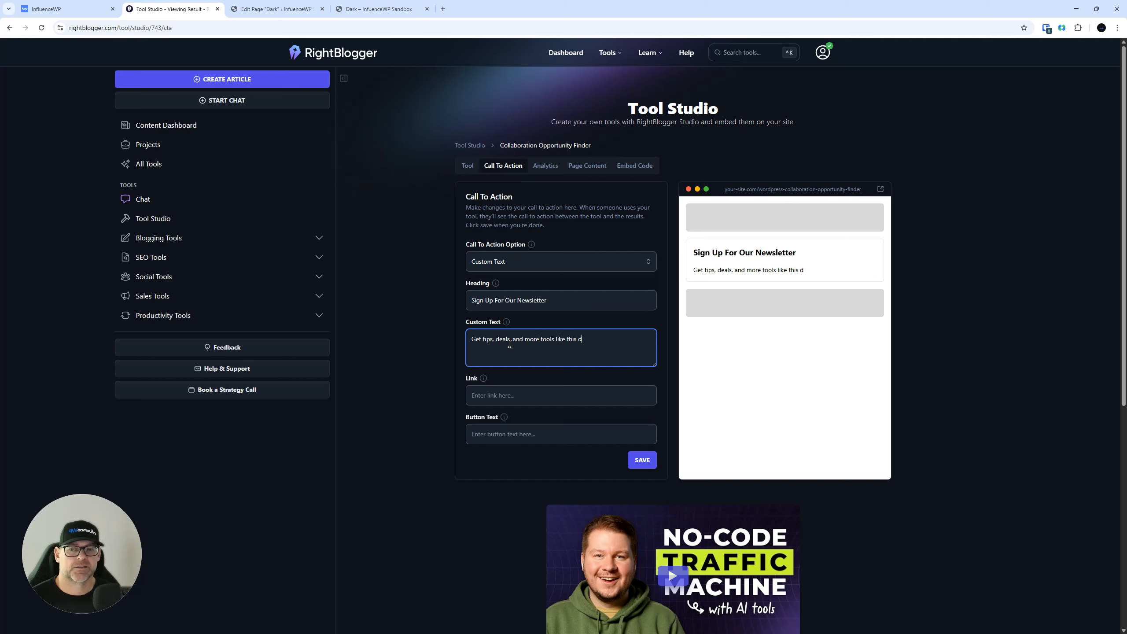
text(elivered to )
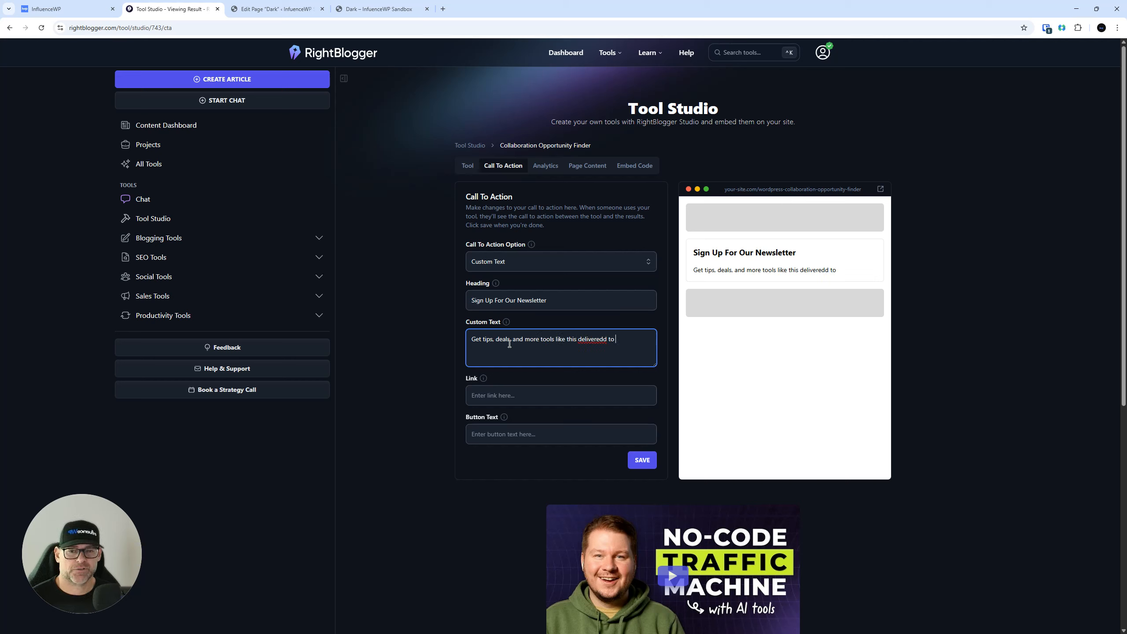
text(your inbox.)
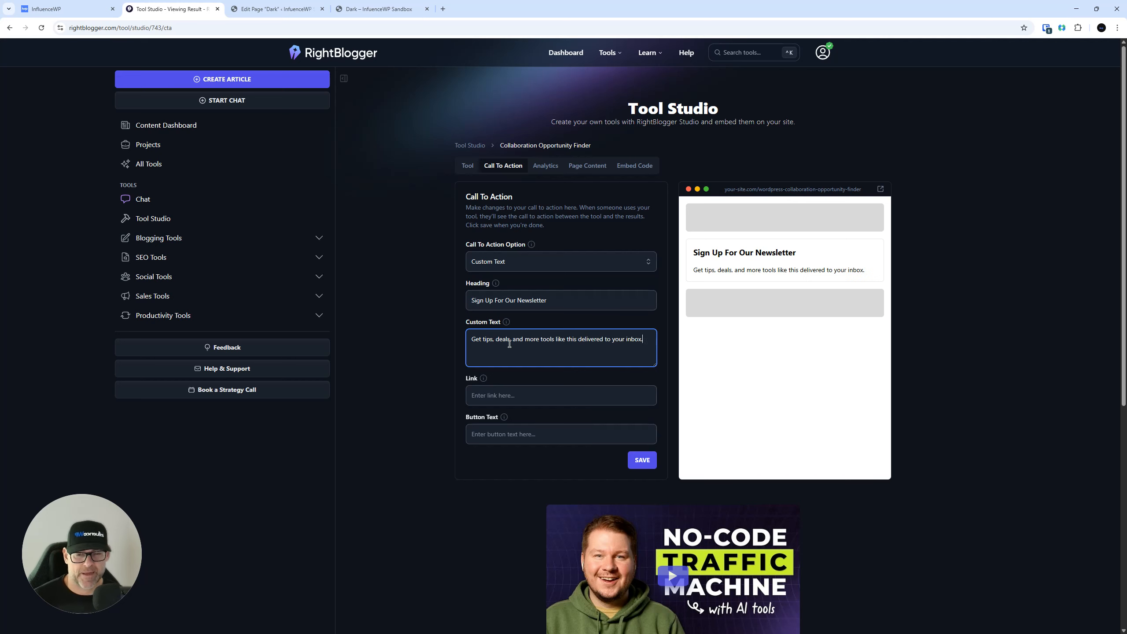
click(532, 399)
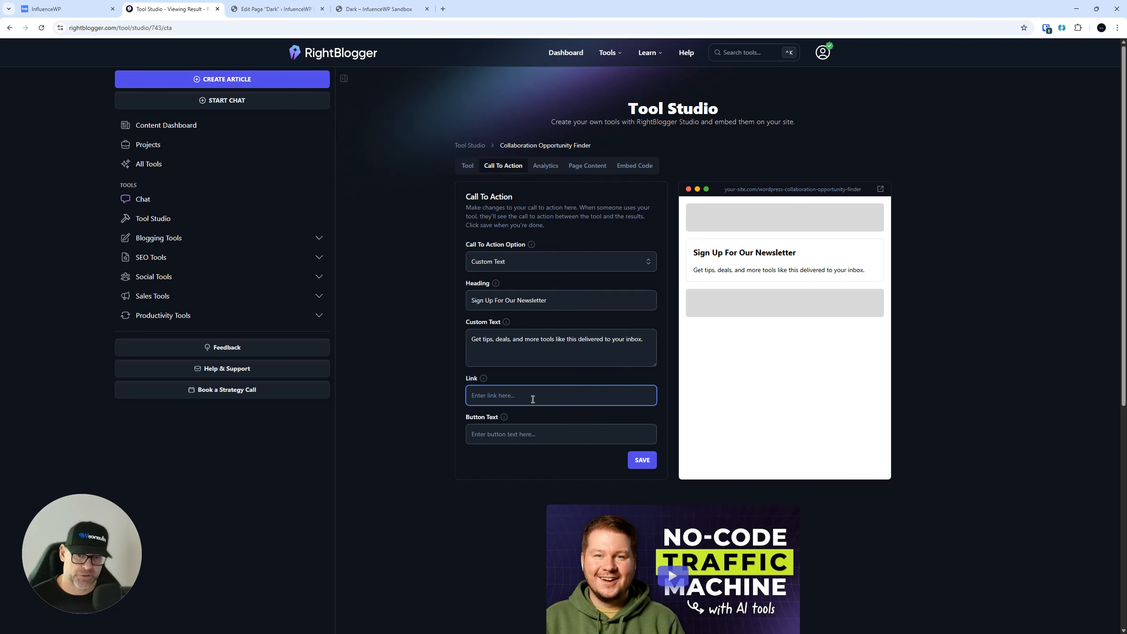
text(https://)
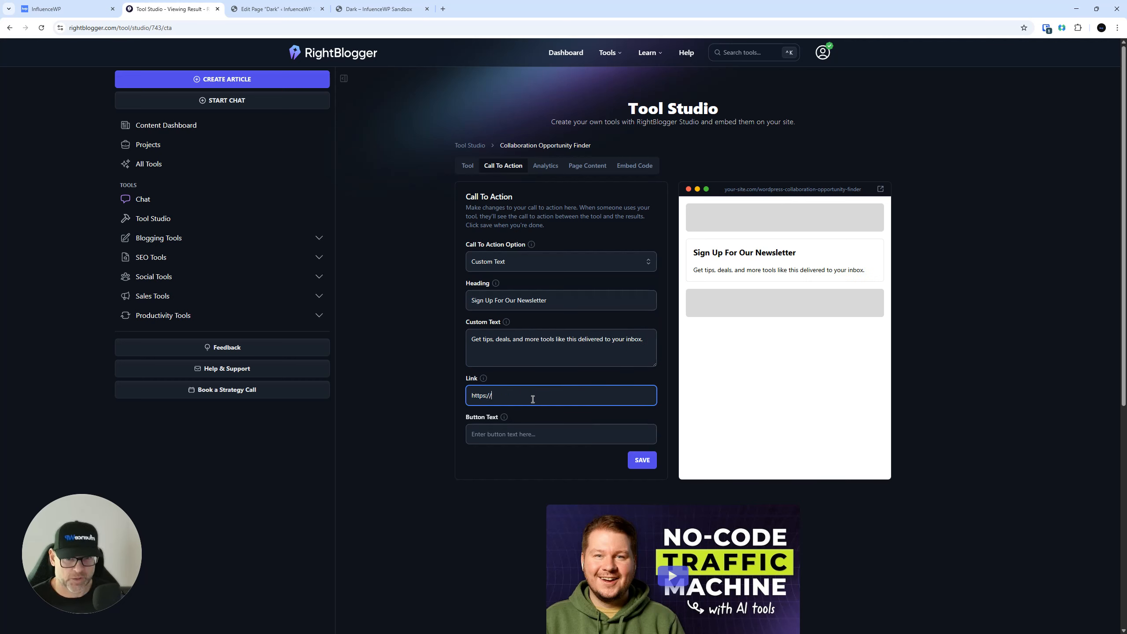
text(influencewp.co)
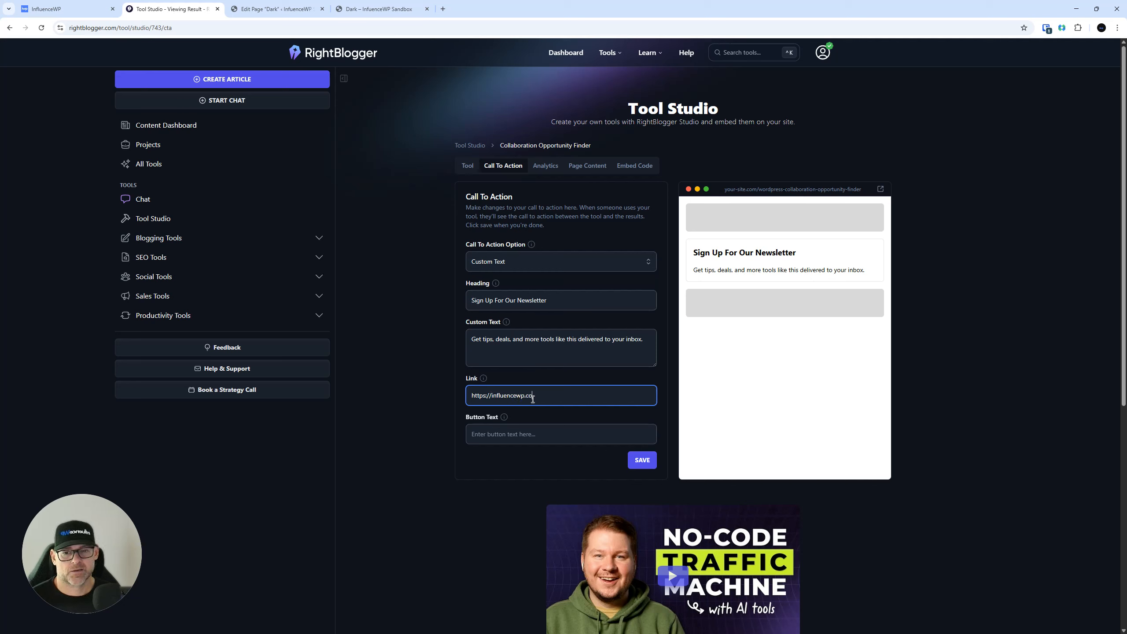
text(m/blog)
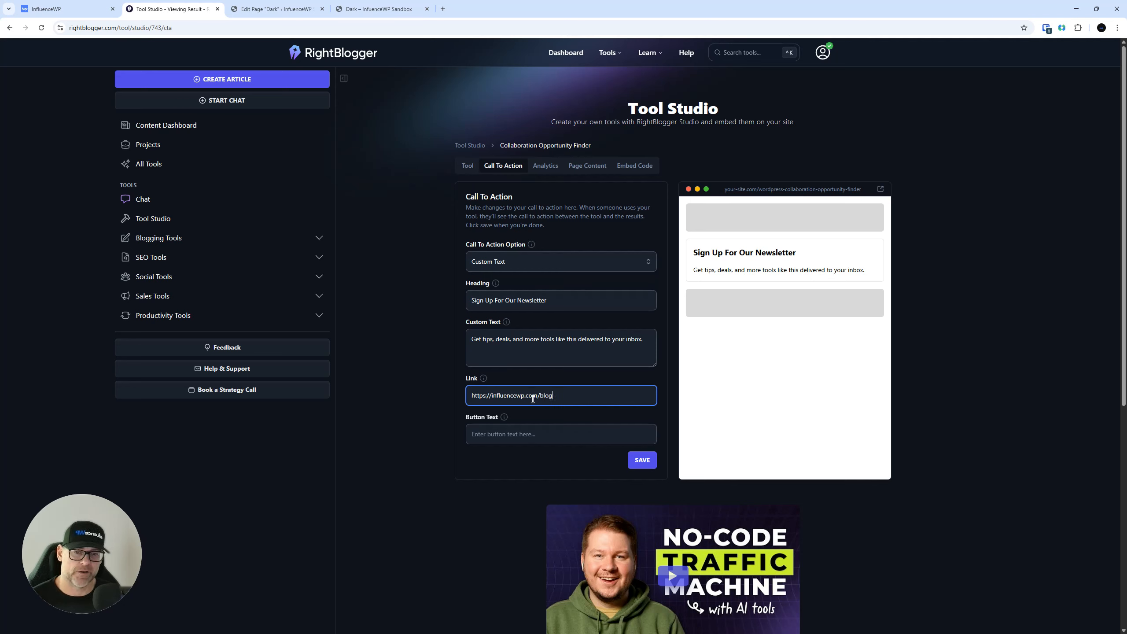
key(BackSpace)
key(BackSpace)
key(BackSpace)
key(BackSpace)
text(sub)
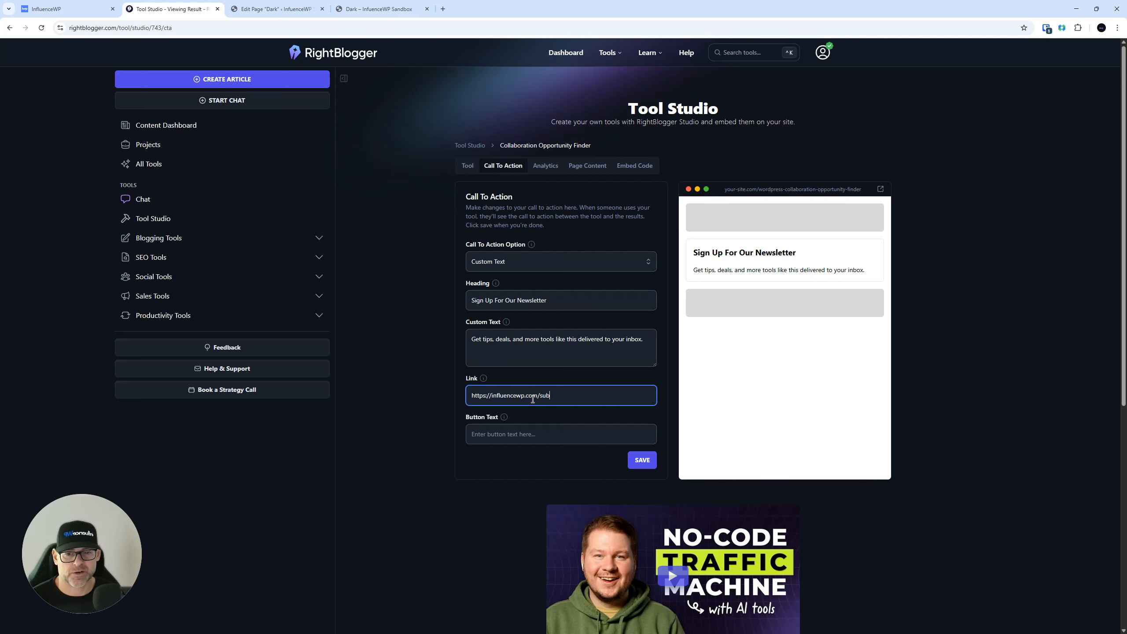
text(sc)
key(BackSpace)
key(BackSpace)
key(BackSpace)
key(BackSpace)
key(BackSpace)
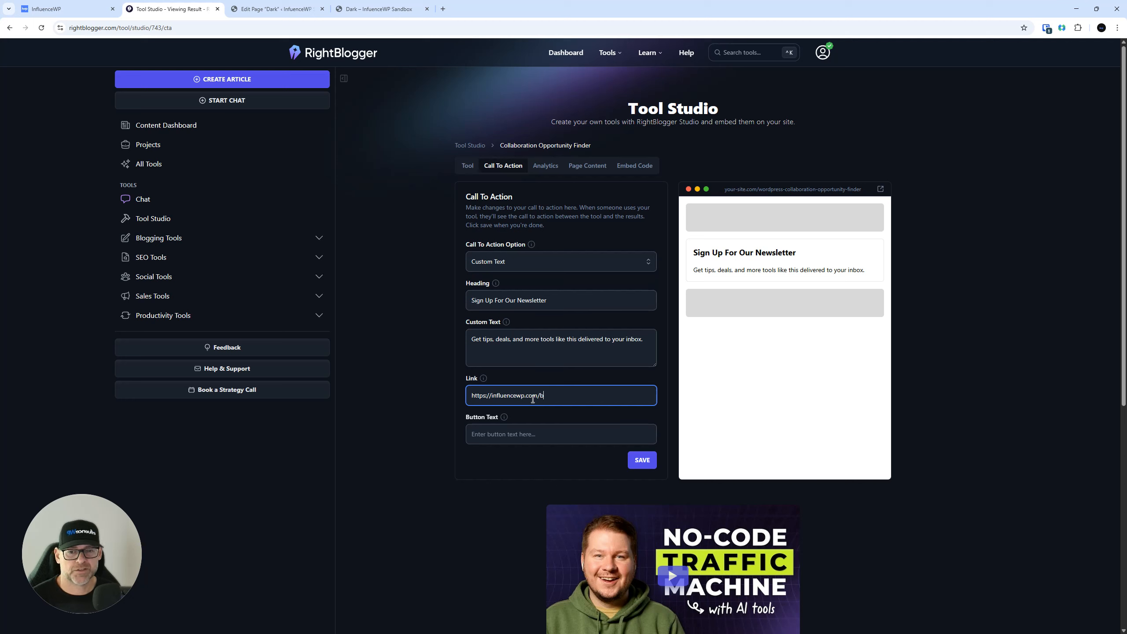
text(blog)
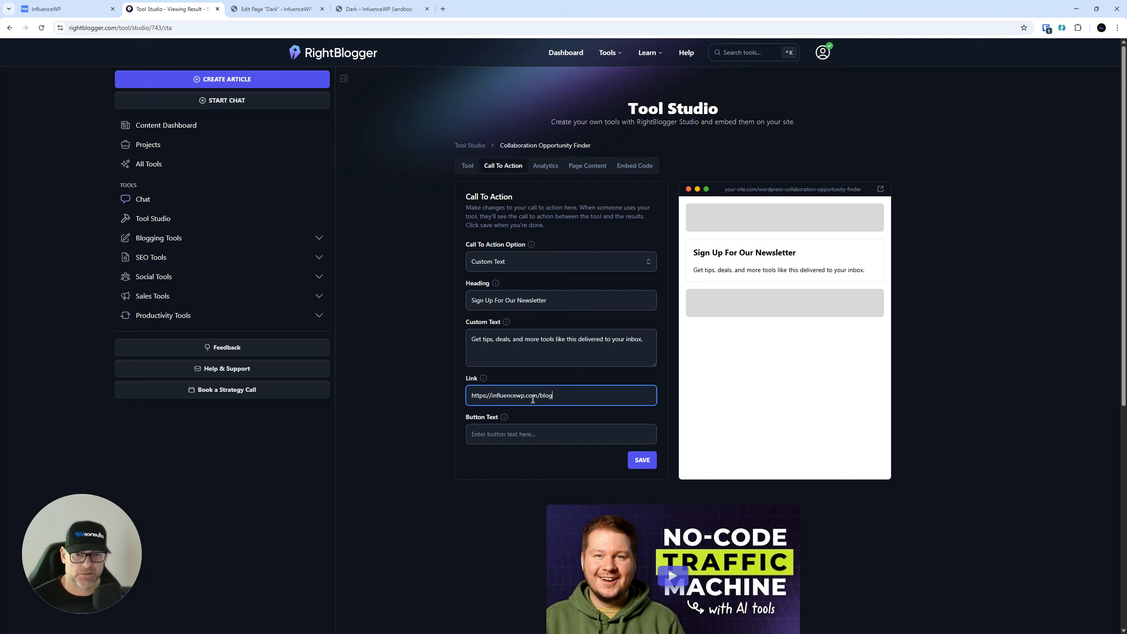
Set the call to action's button text to "Subscribe" and save the call to action
click(535, 434)
text(Sub)
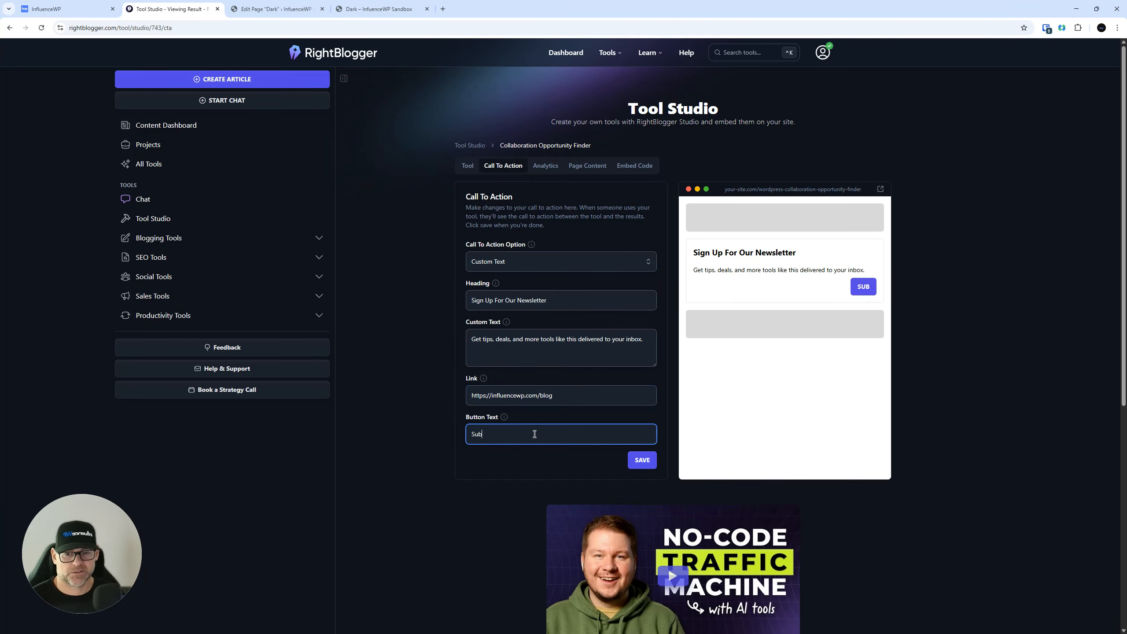
text(scribe)
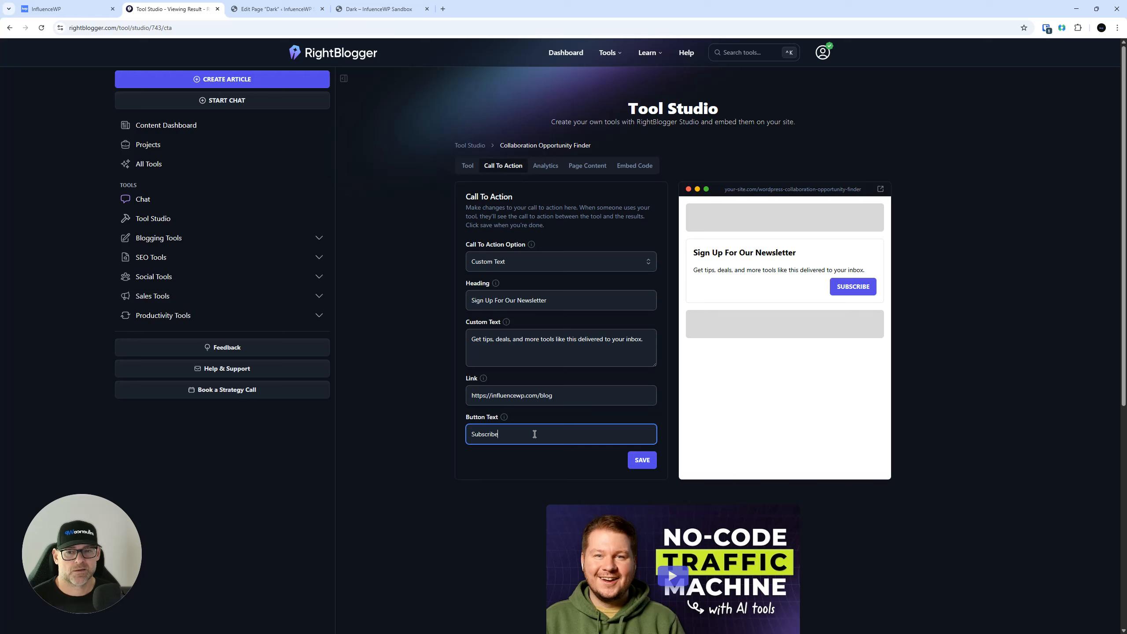
click(643, 460)
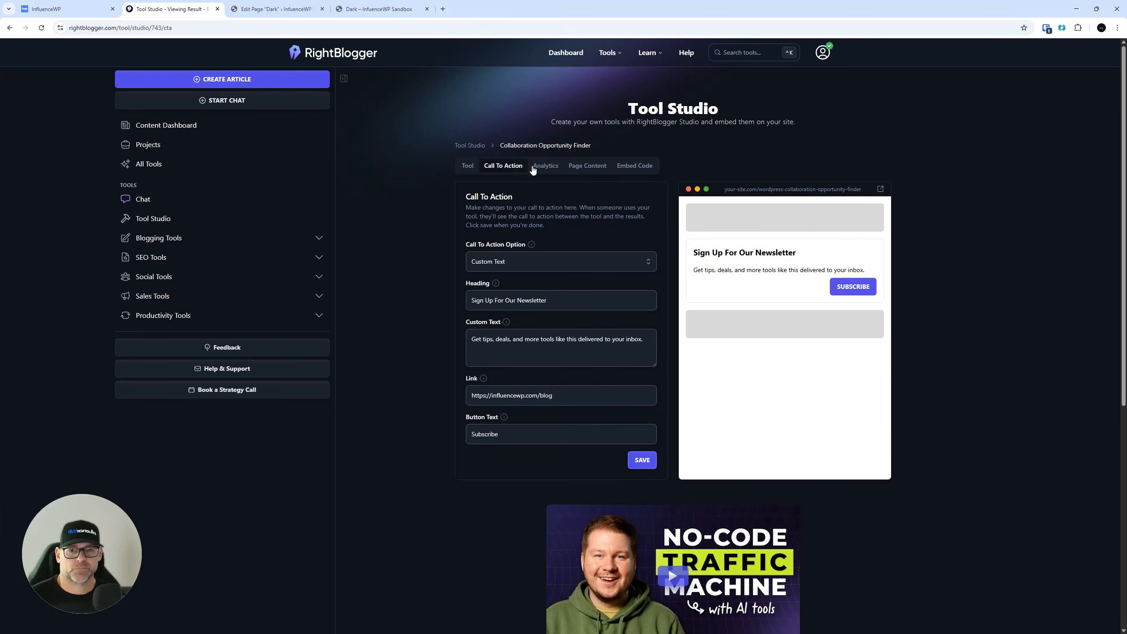
View the tool's usage analytics and read through the generated meta title, meta description and landing page content
click(555, 168)
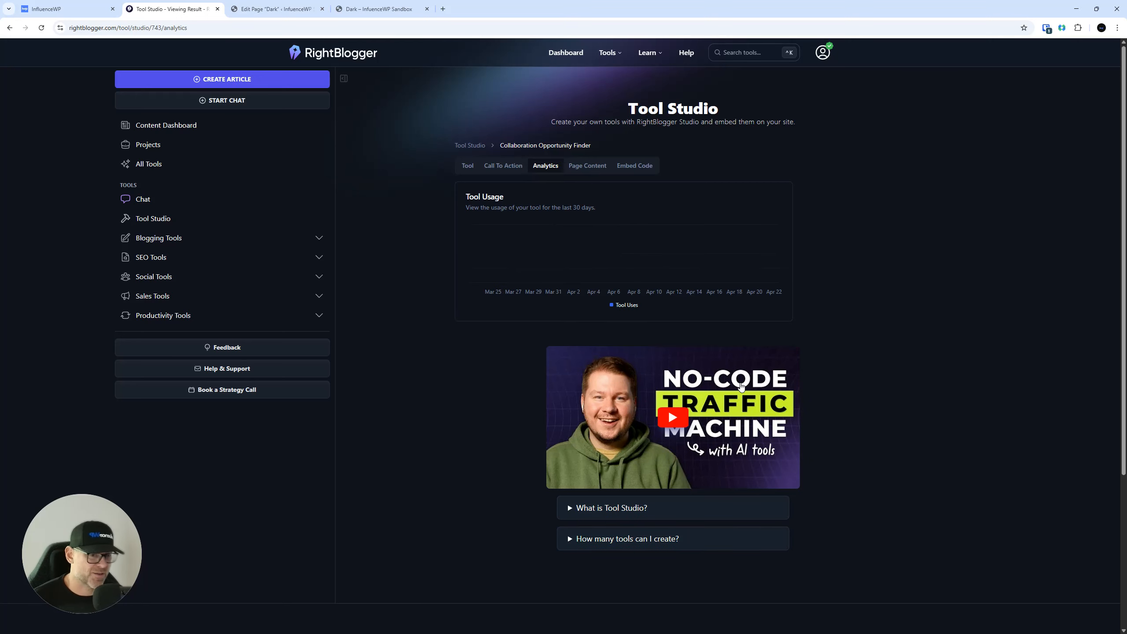
click(587, 167)
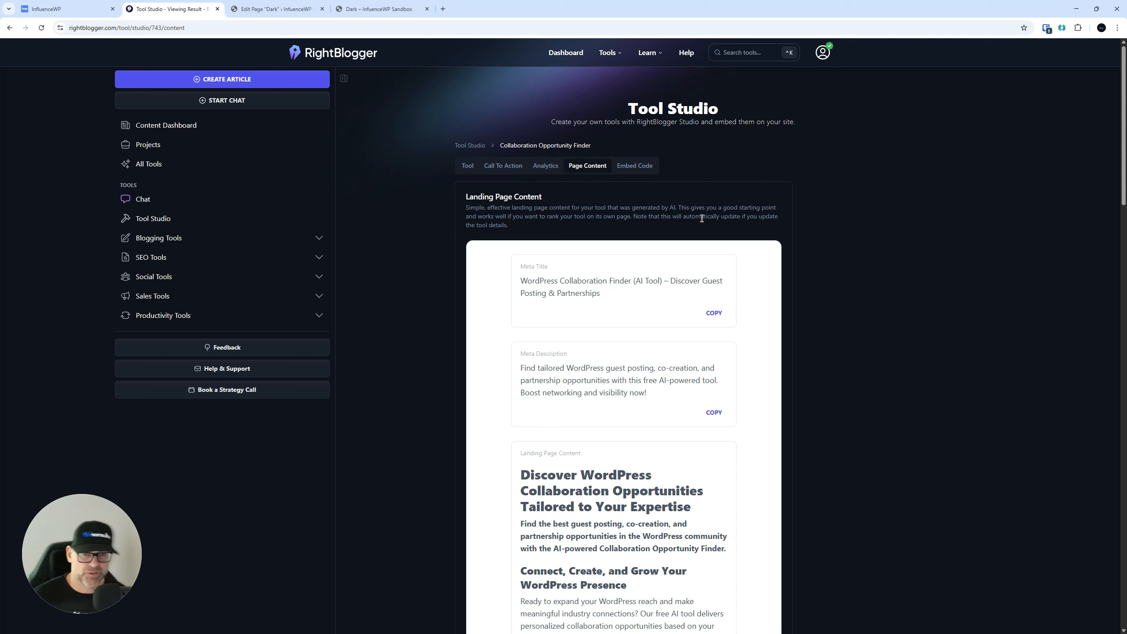
scroll(781, 302, down, 3)
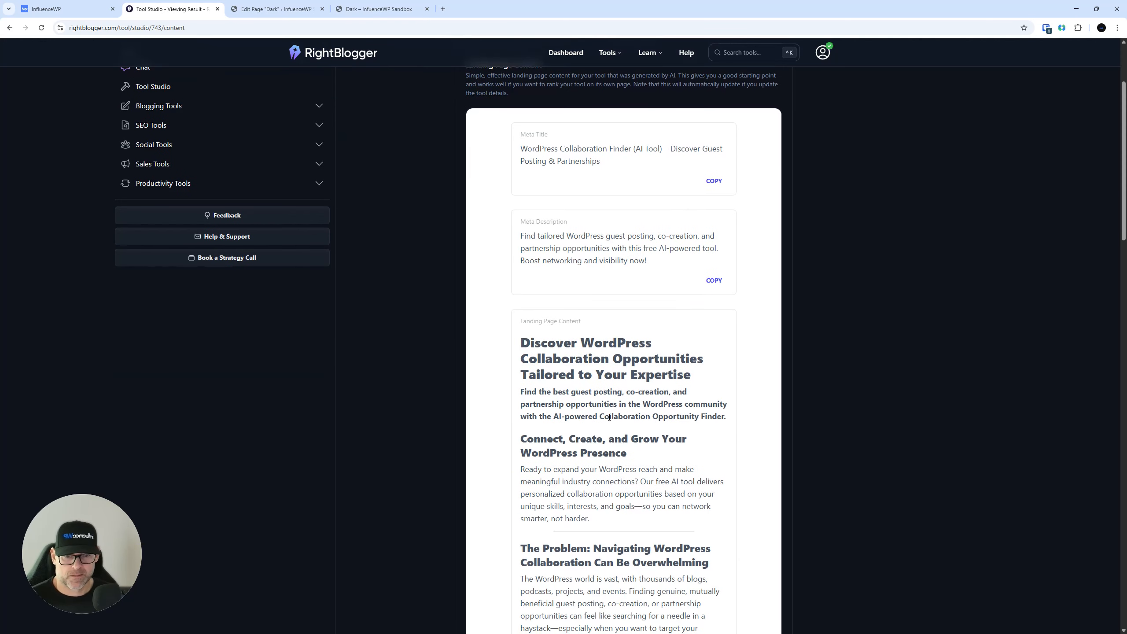
scroll(610, 417, down, 6)
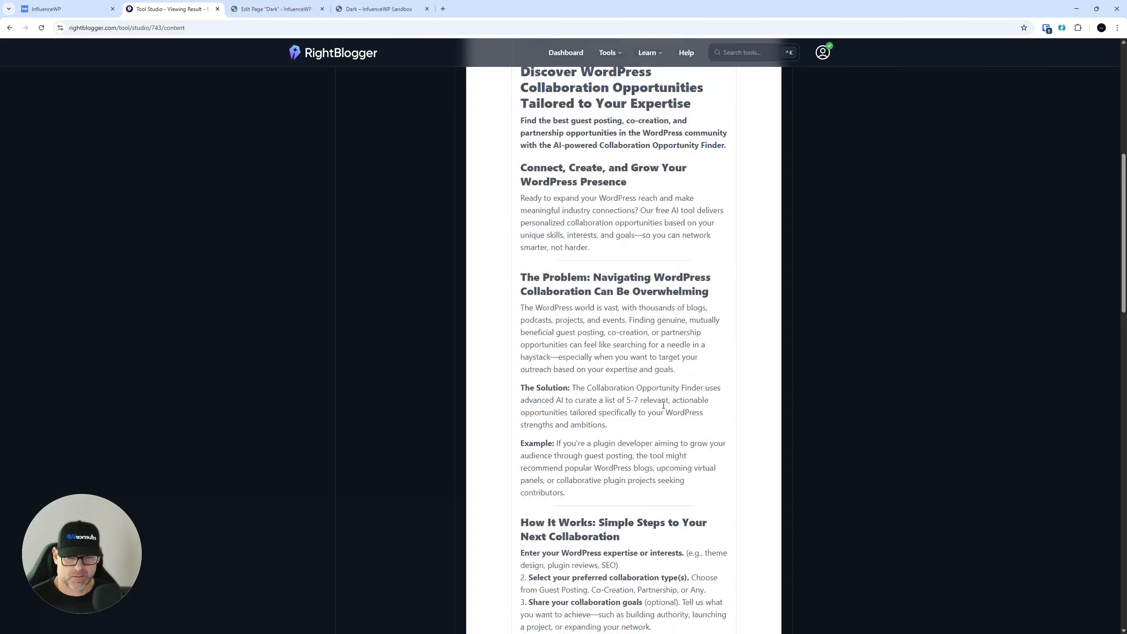
scroll(664, 405, down, 9)
scroll(665, 405, down, 11)
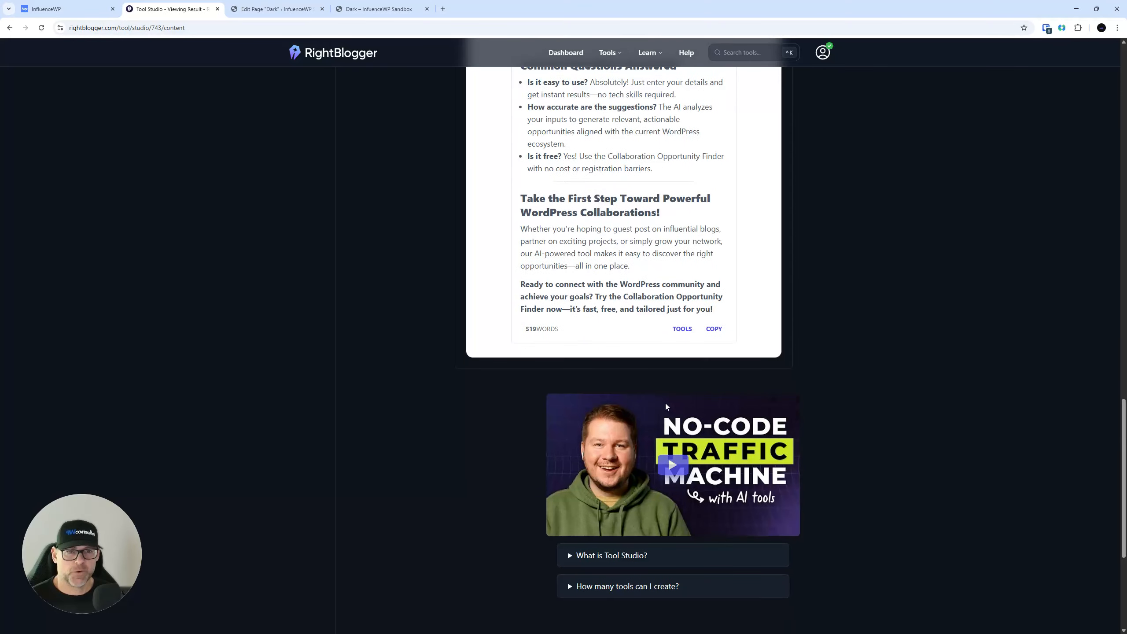
scroll(613, 261, up, 12)
scroll(614, 260, up, 17)
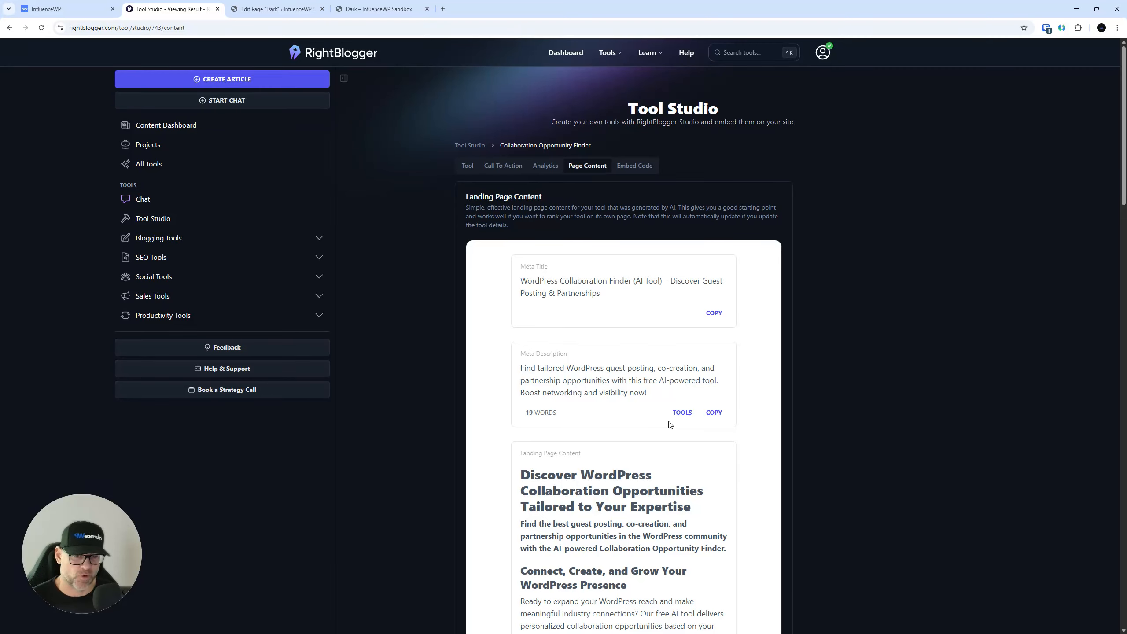
Copy the landing page content, paste it into the body of the Dark page in the WordPress editor, and undo the paste
scroll(670, 423, down, 8)
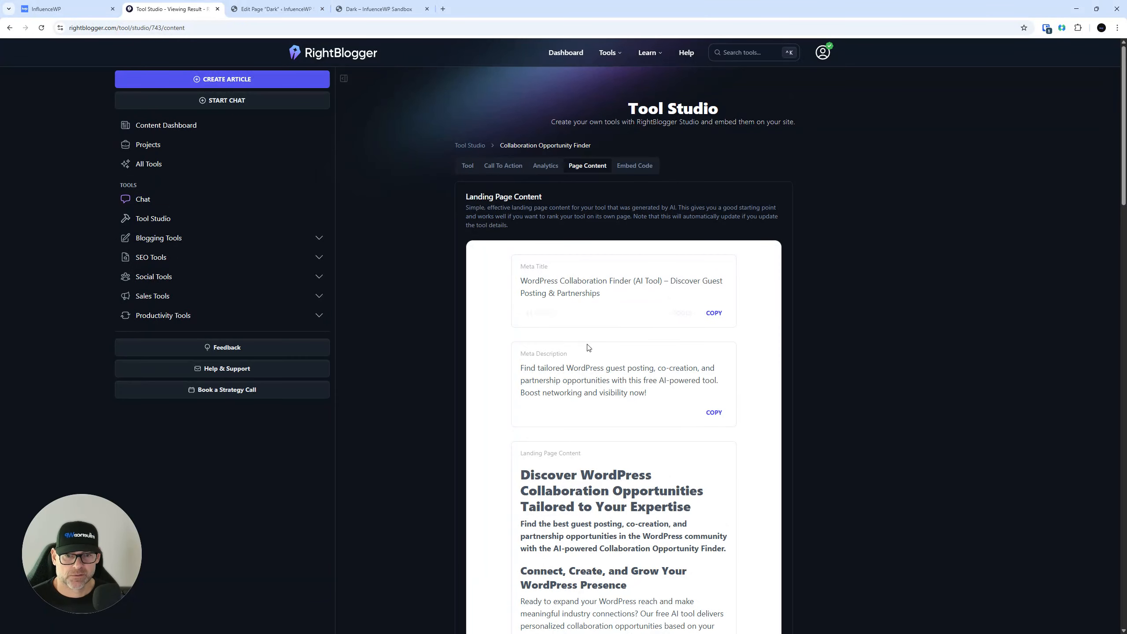
scroll(532, 311, down, 8)
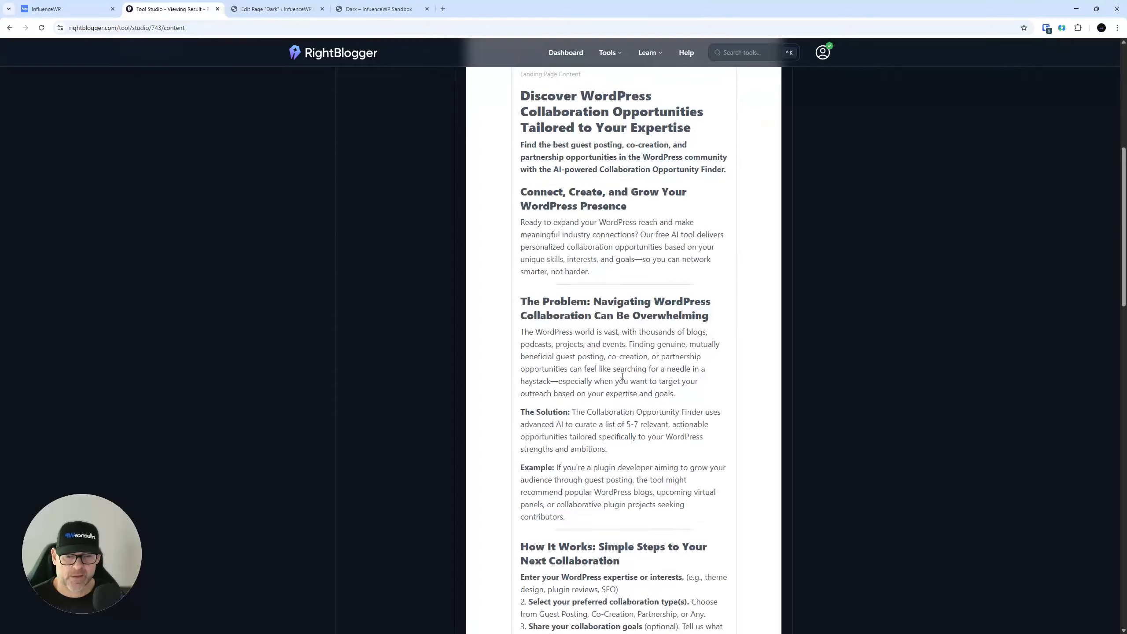
scroll(622, 376, down, 20)
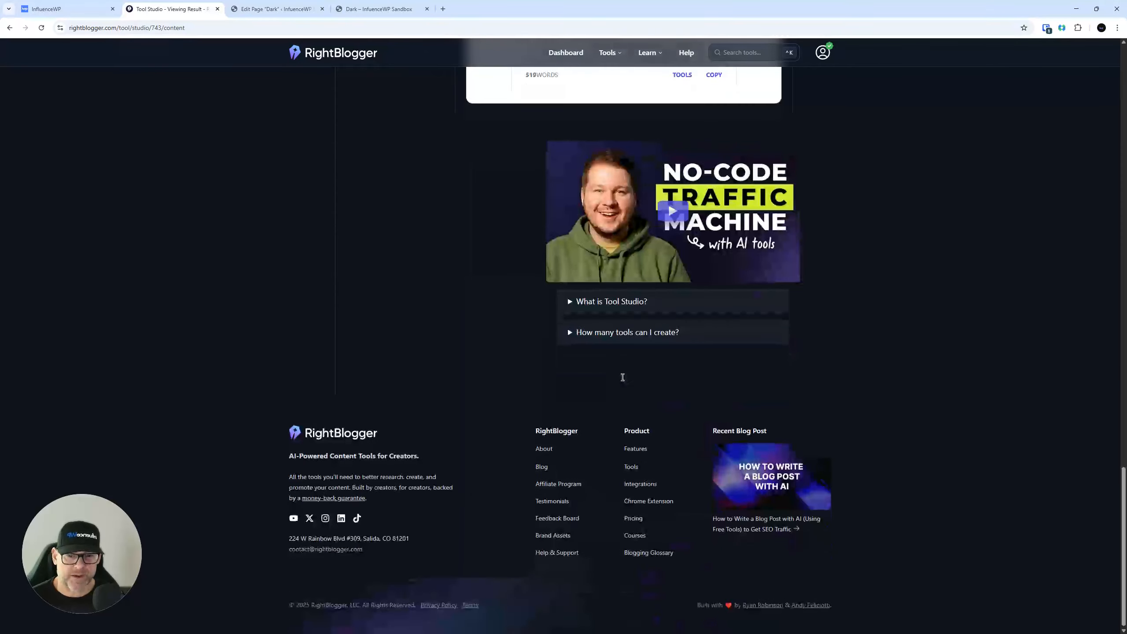
scroll(623, 368, up, 6)
click(714, 339)
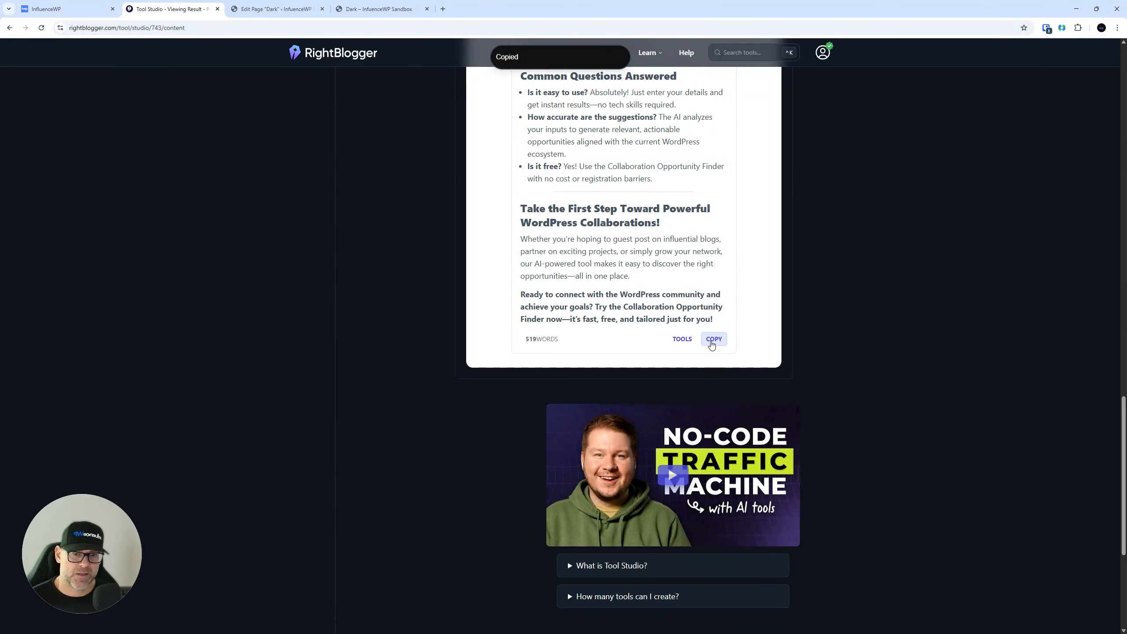
click(270, 9)
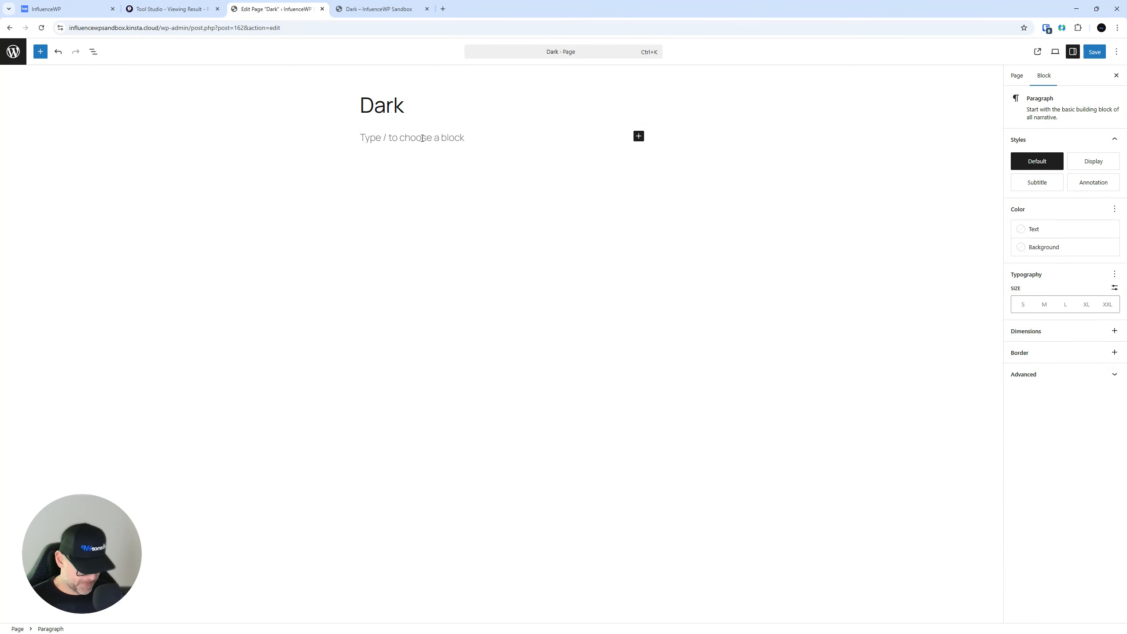
key(ctrl+v)
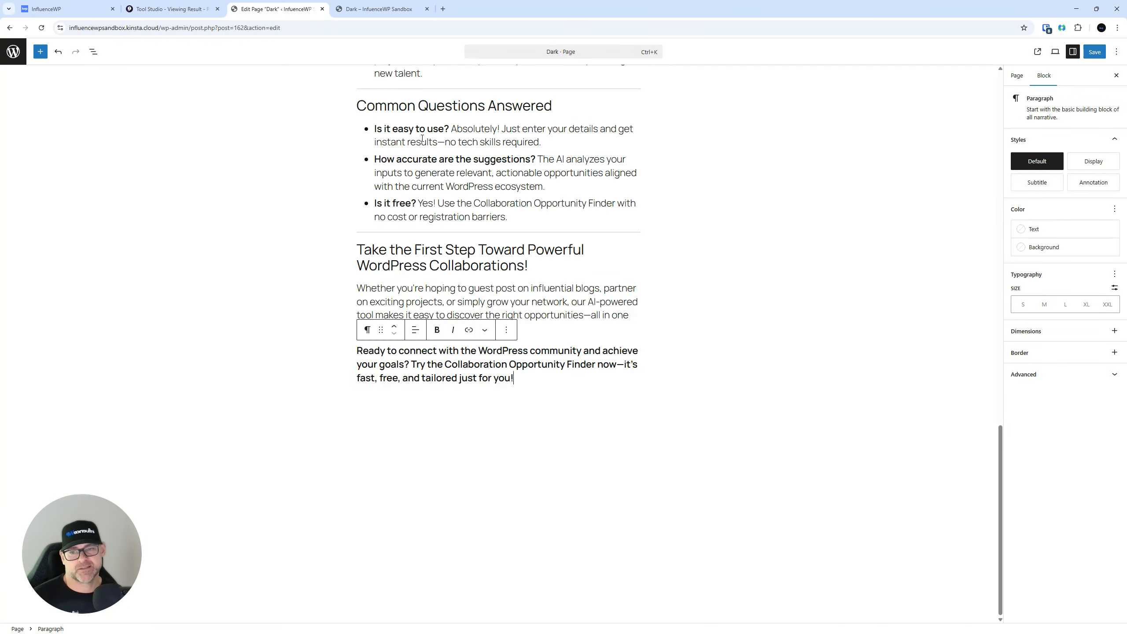
scroll(424, 178, up, 15)
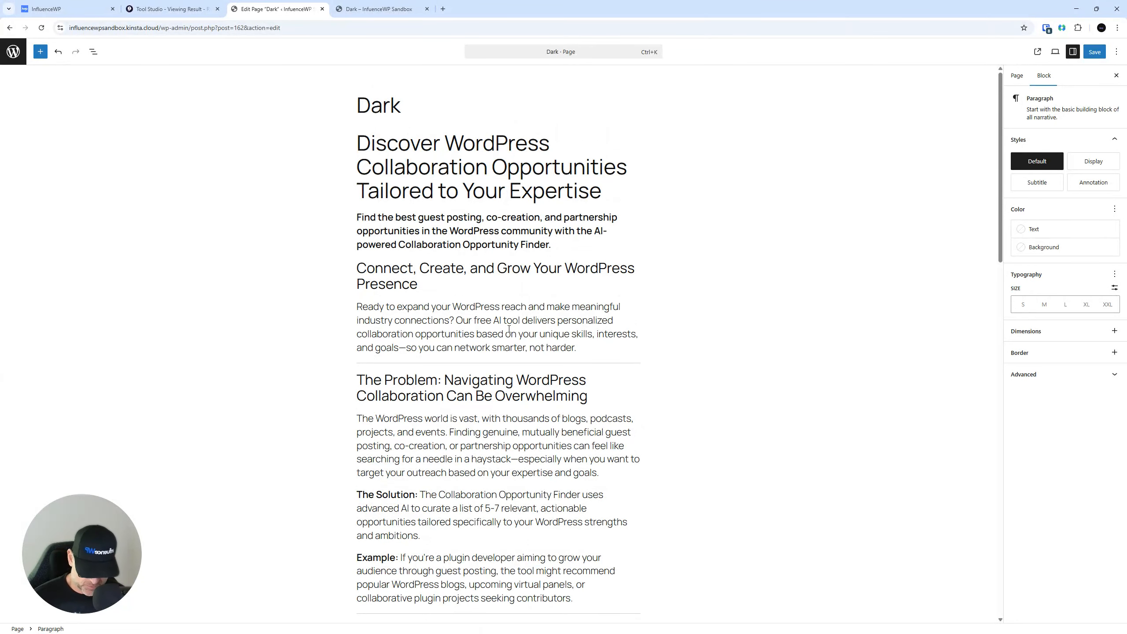
key(ctrl+z)
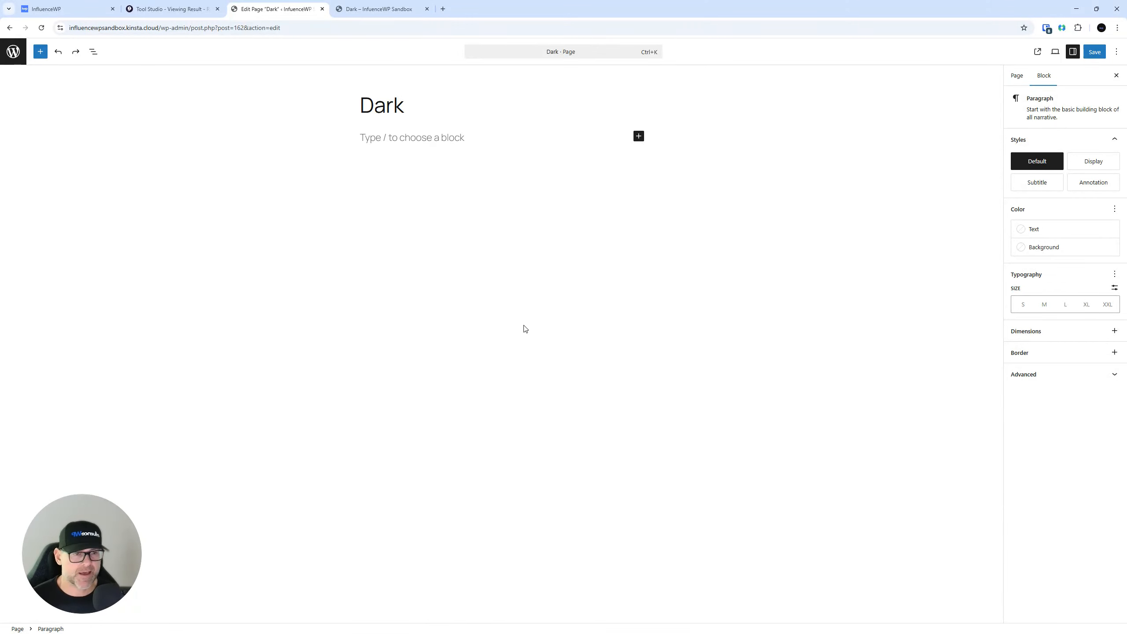
View the published Dark page and return to the landing page content in RightBlogger's Tool Studio
click(399, 8)
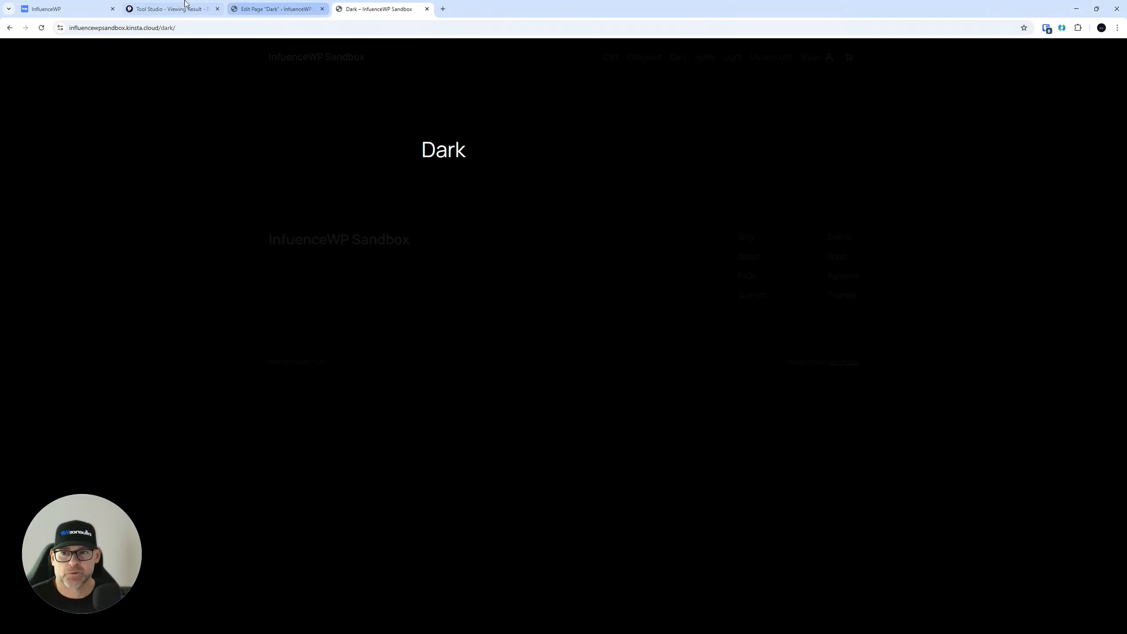
click(173, 9)
scroll(596, 352, up, 8)
scroll(596, 352, down, 5)
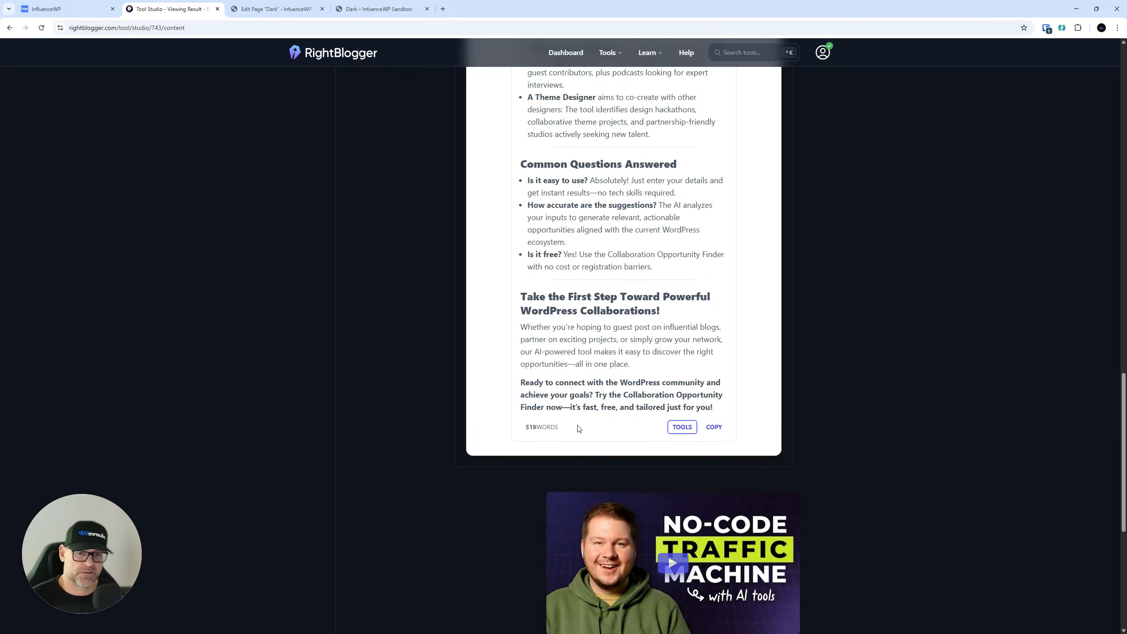
Copy the tool's embed code in Tool Studio and begin a block search in the Dark page's body in the WordPress editor
click(683, 427)
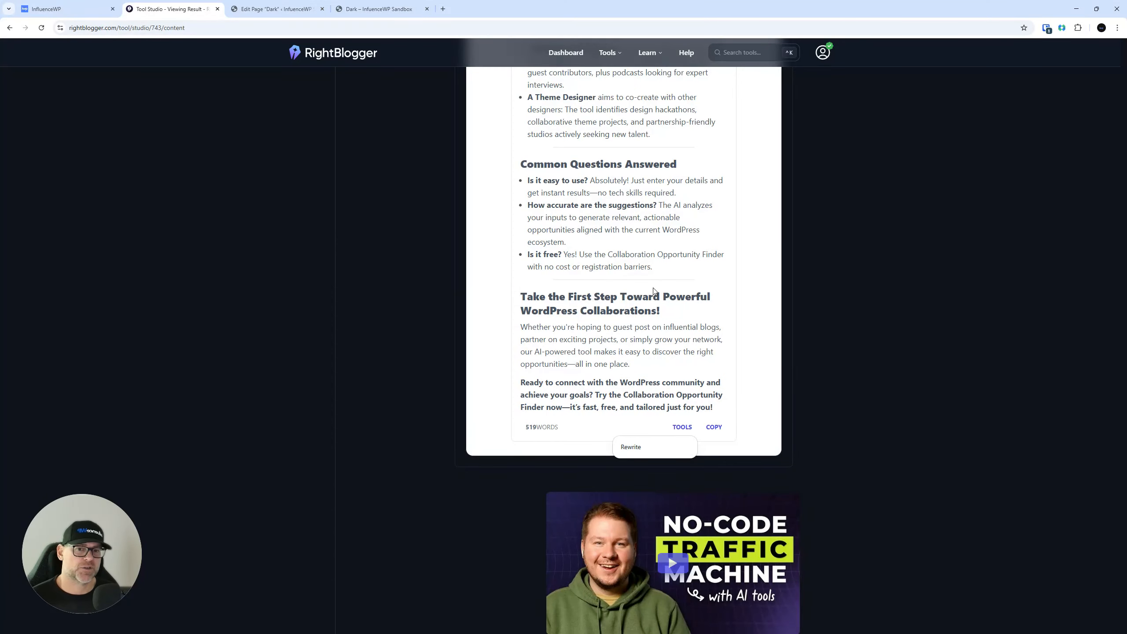
scroll(682, 383, up, 20)
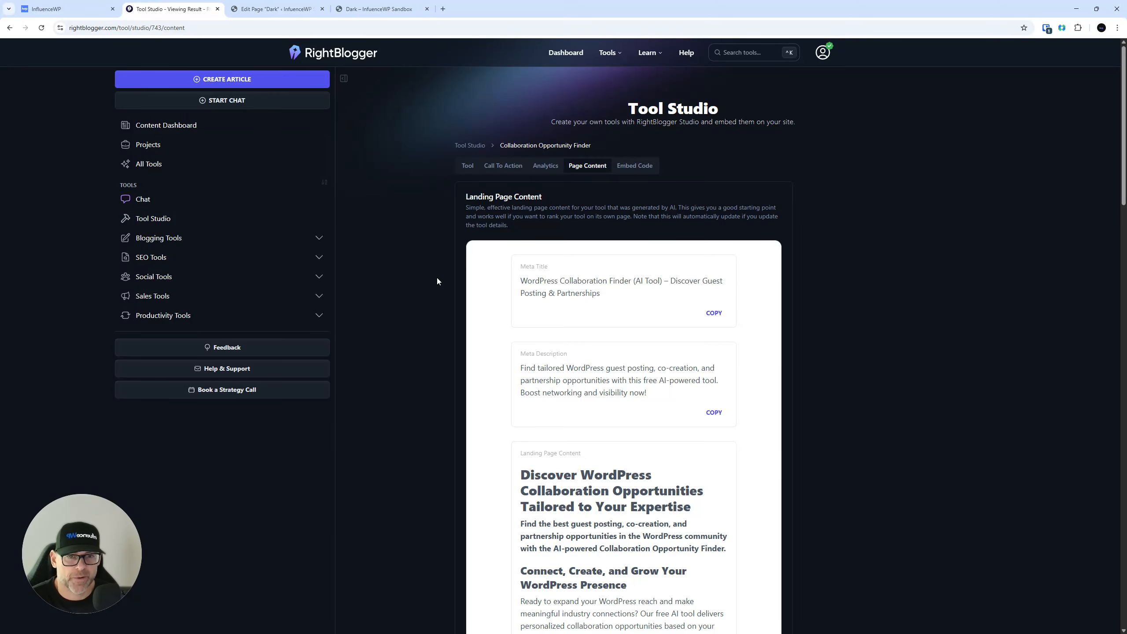
click(627, 164)
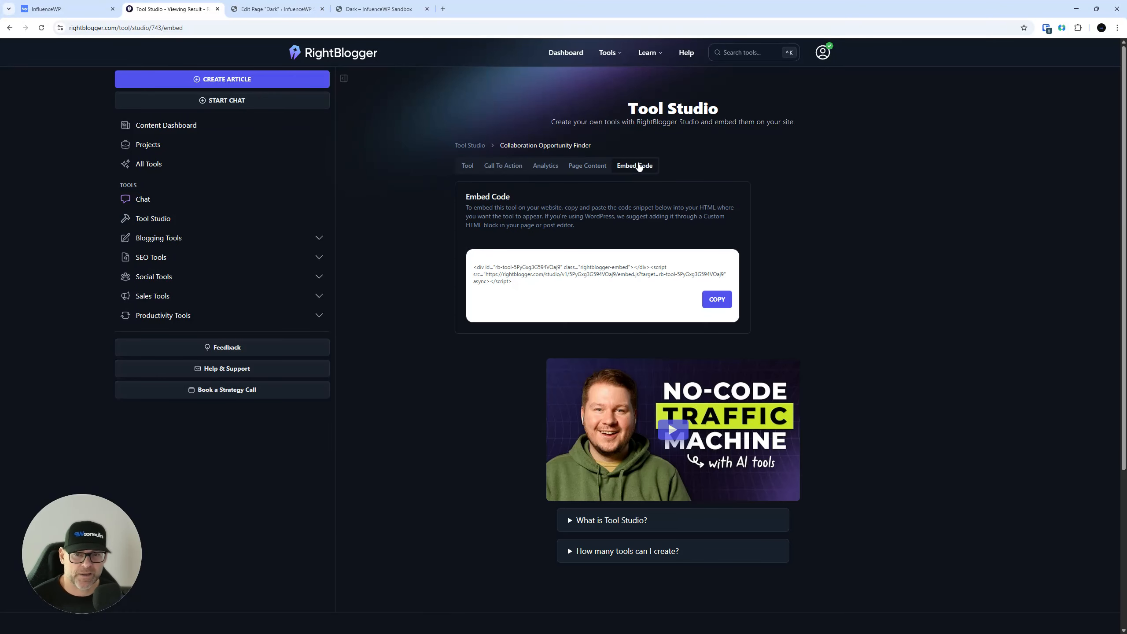
click(715, 300)
click(284, 6)
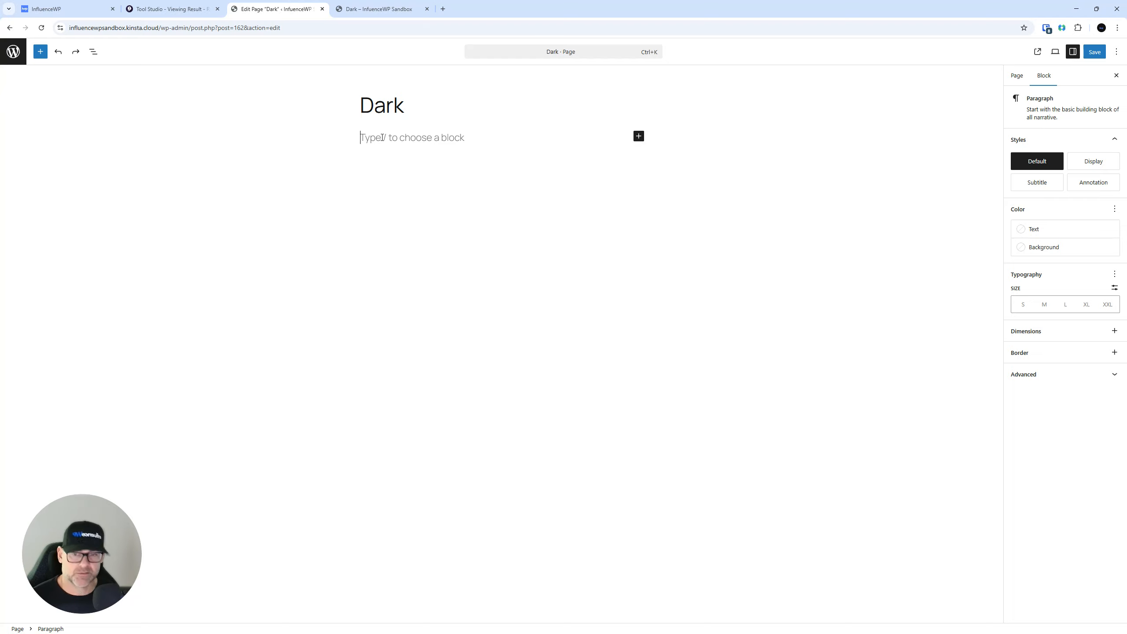
text(/)
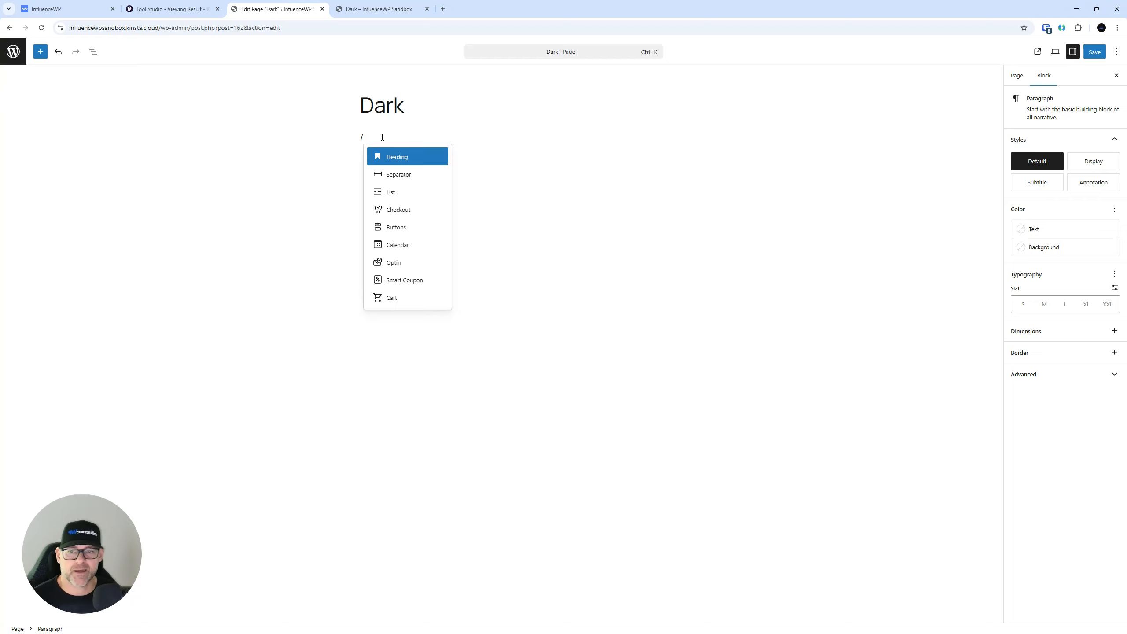
text(s)
key(BackSpace)
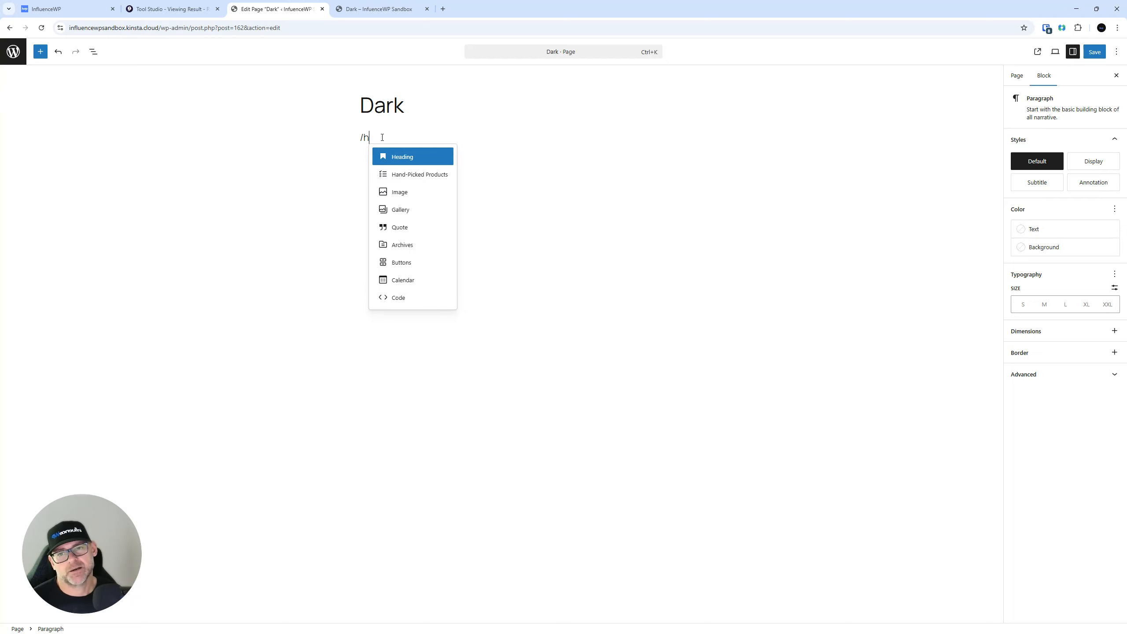
key(BackSpace)
text(ht)
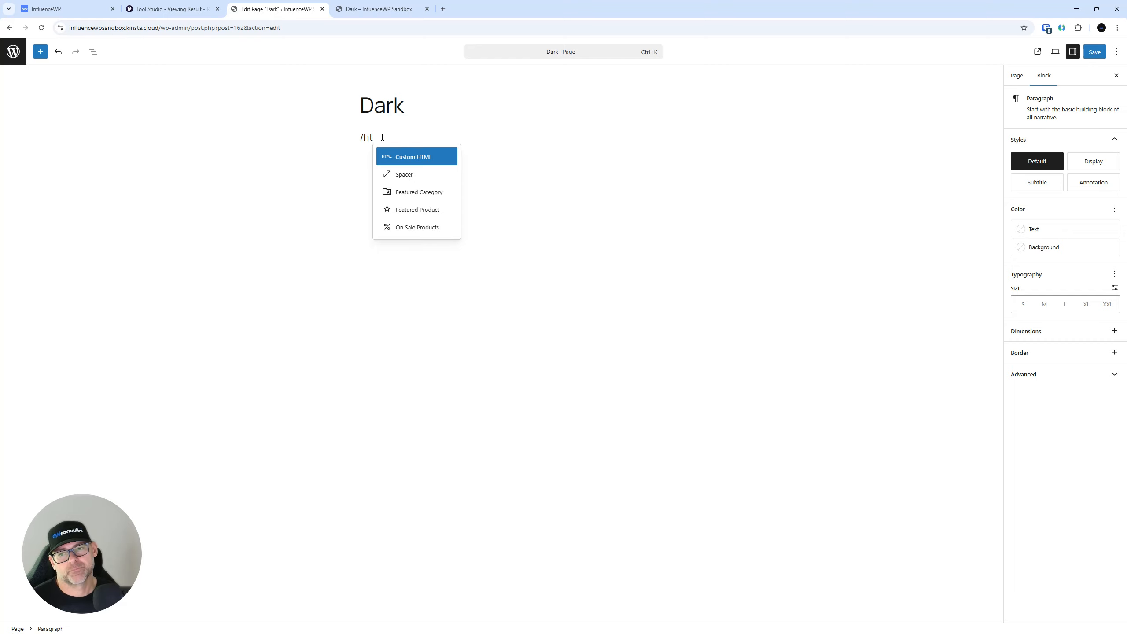
key(BackSpace)
key(BackSpace)
text(shor)
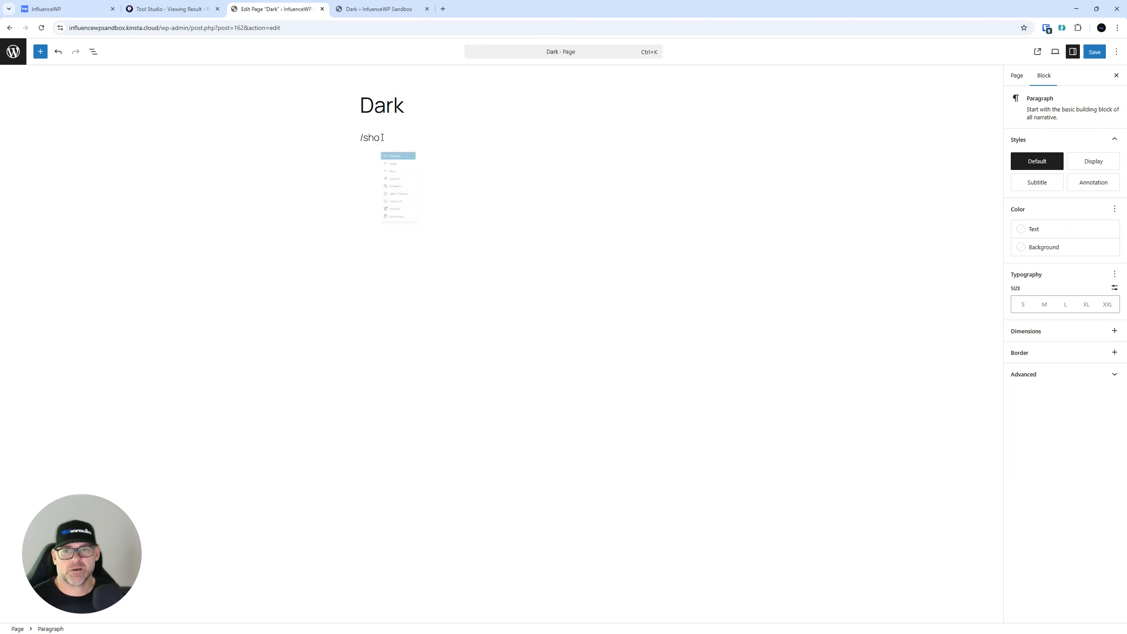
key(BackSpace)
key(BackSpace)
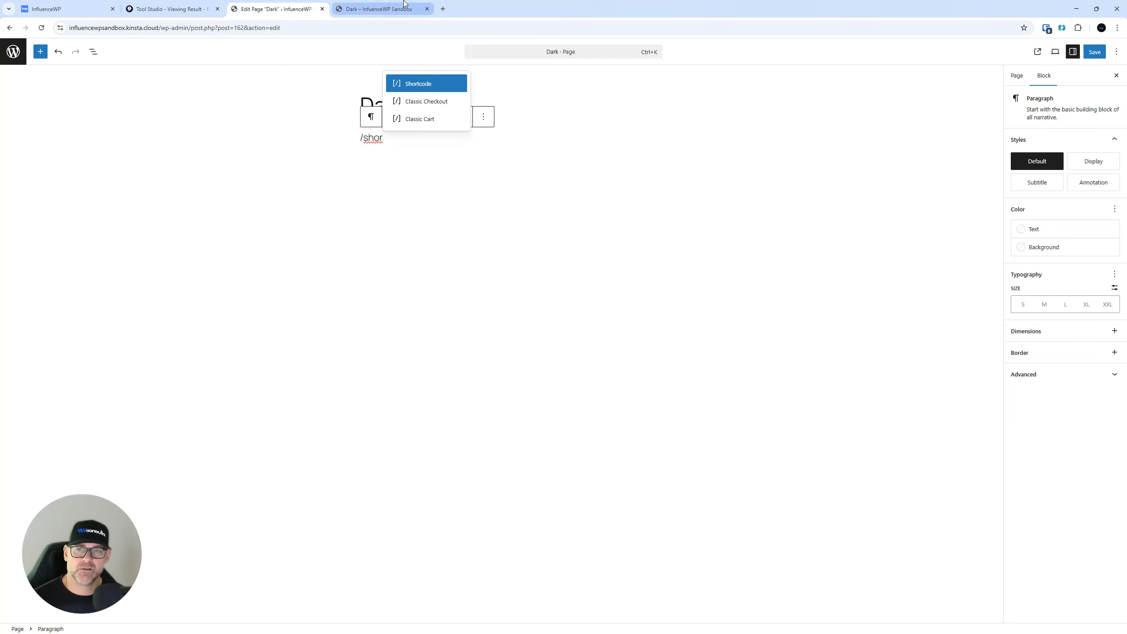
key(BackSpace)
key(BackSpace)
Insert a Custom HTML block containing the copied embed code in the Dark page and save the page
text(html)
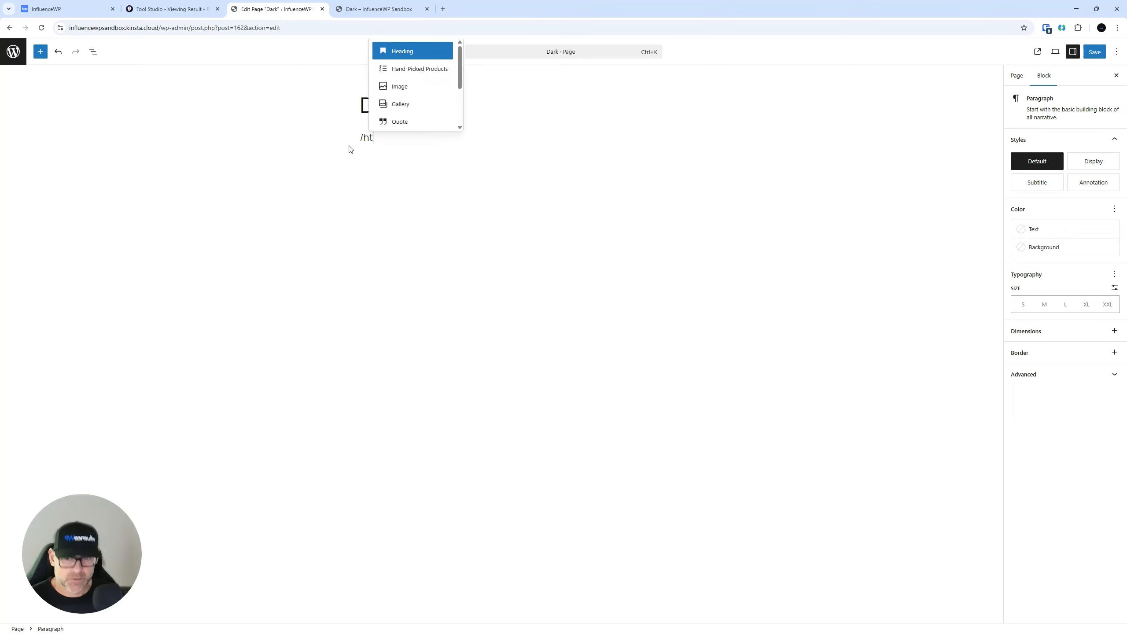
key(Return)
key(ctrl+v)
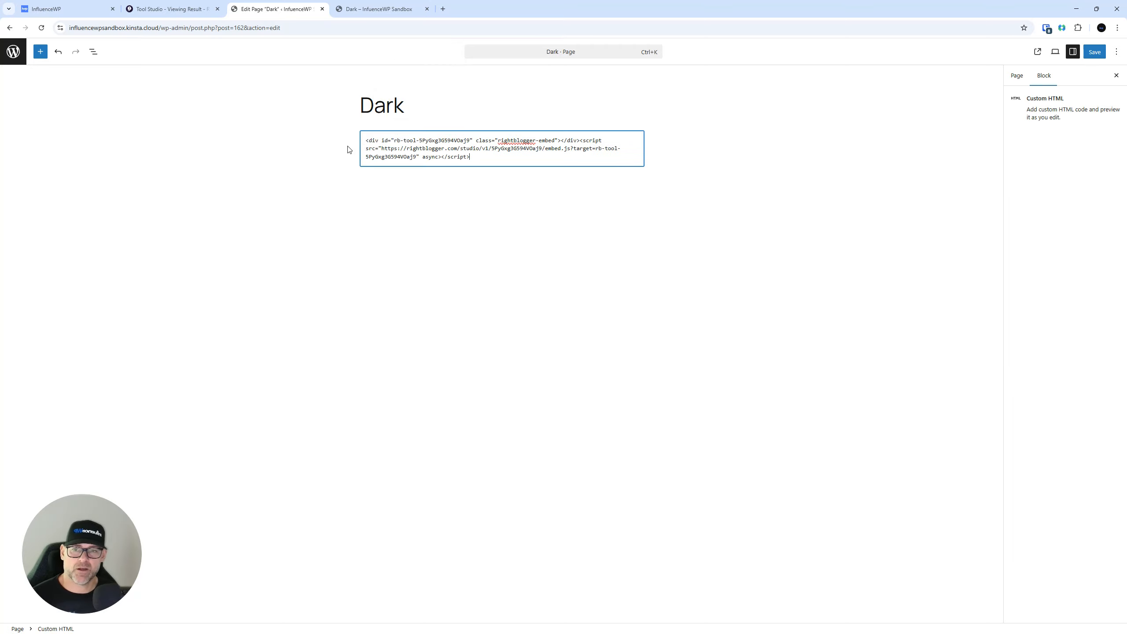
click(1087, 57)
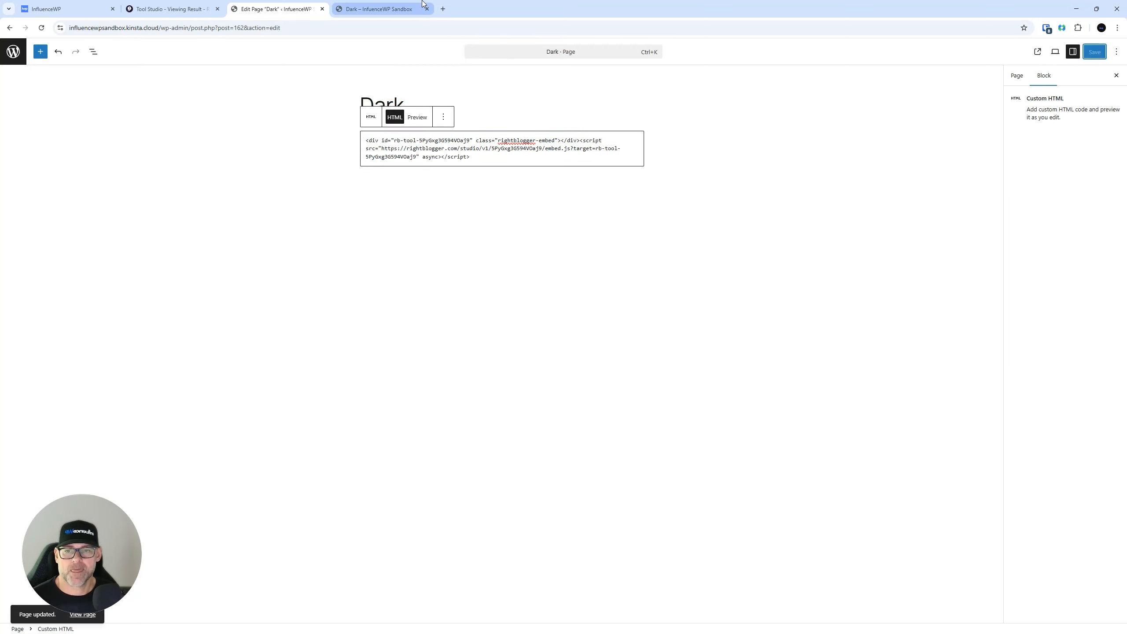
Reload the published Dark page to check the embedded tool, and return to the page's editor
click(400, 9)
click(42, 29)
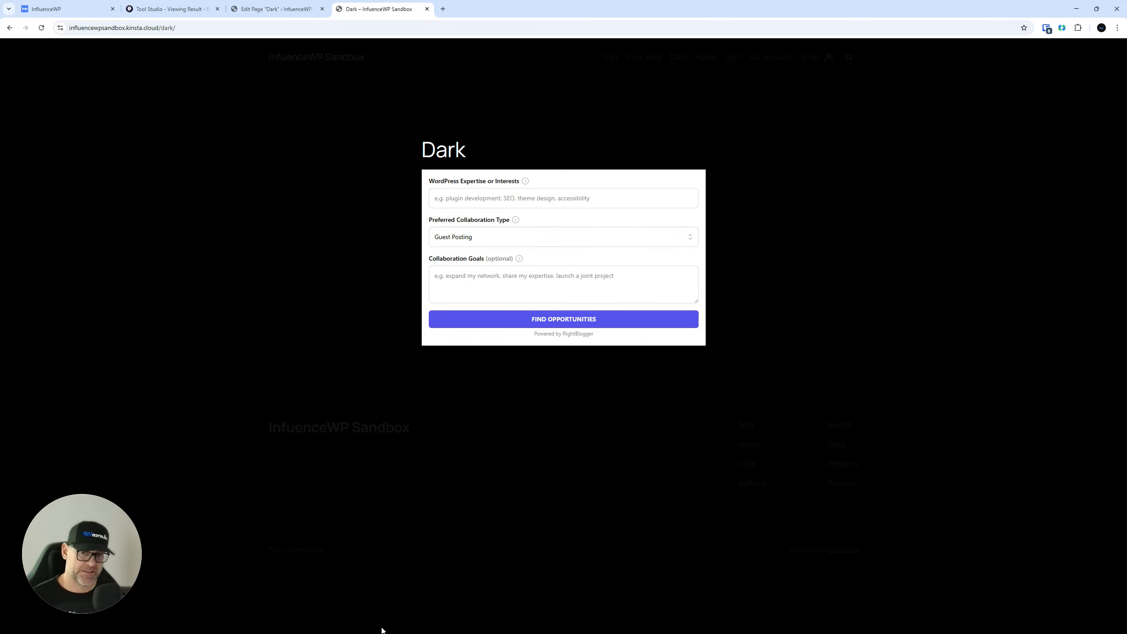
click(234, 13)
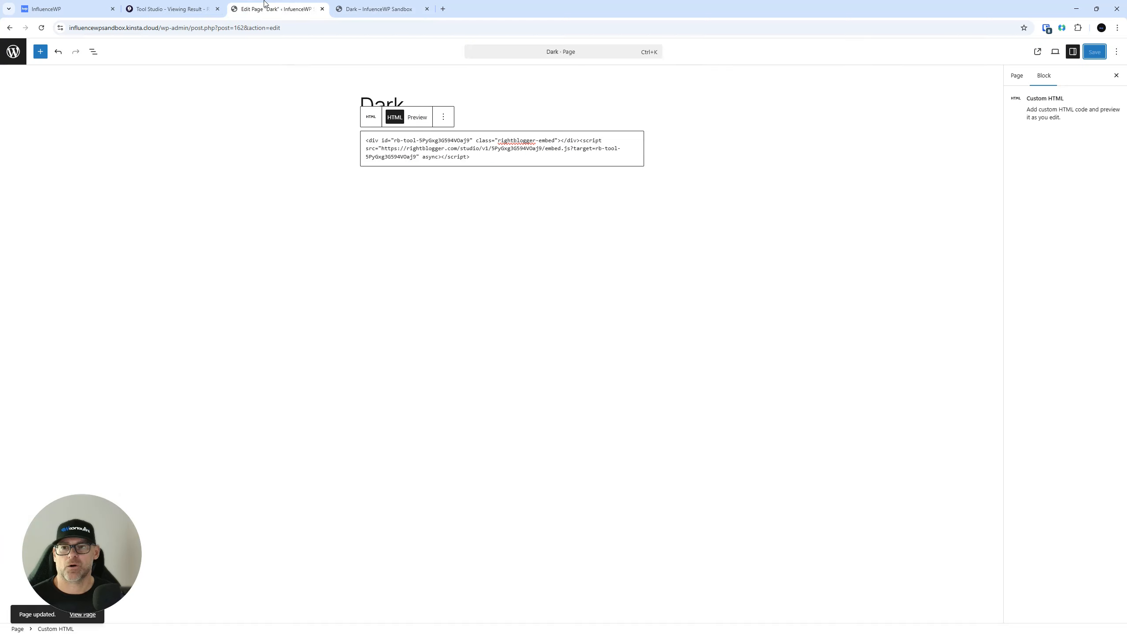
Open the Light page for editing from the Pages list in new tabs, and apply and undo the CV/bio starter pattern
right_click(13, 51)
click(34, 62)
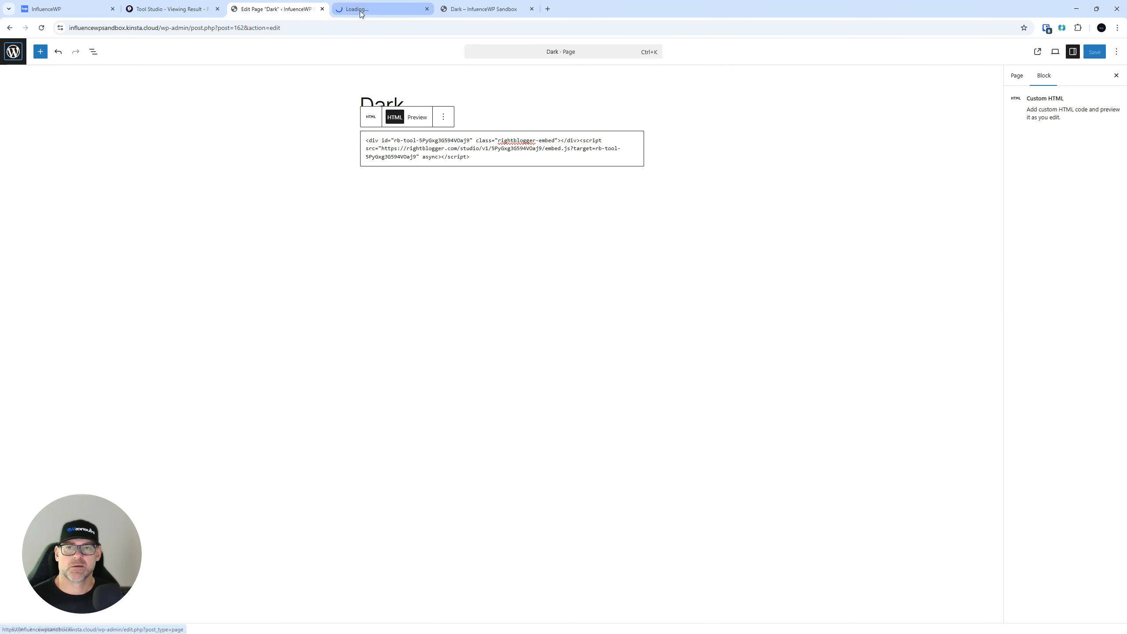
drag(355, 7, 315, 7)
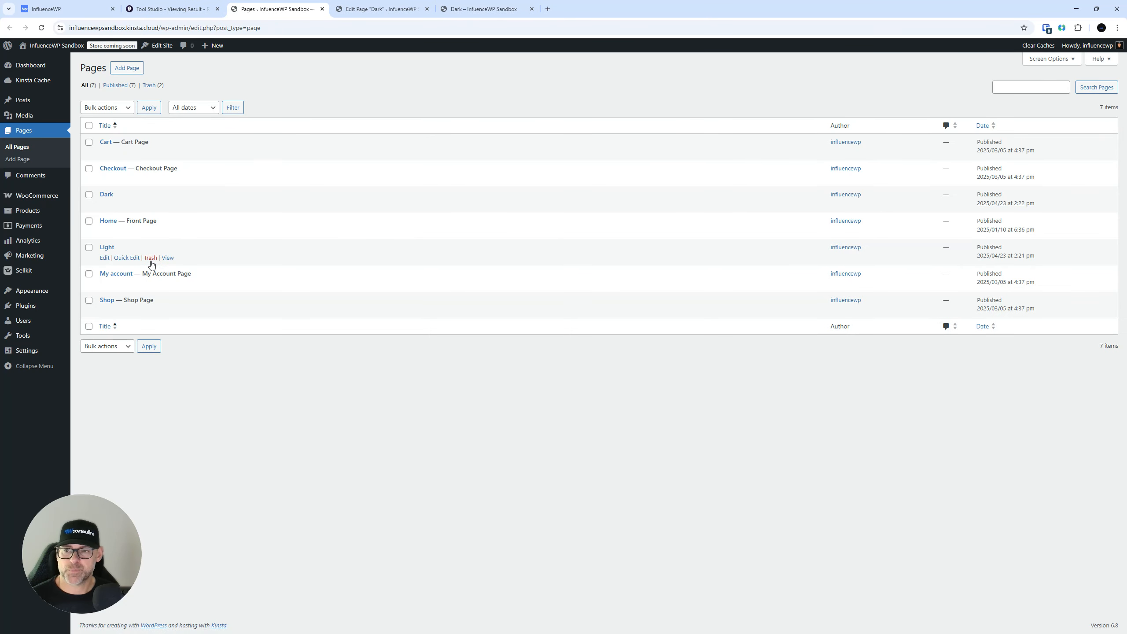
right_click(98, 258)
click(133, 261)
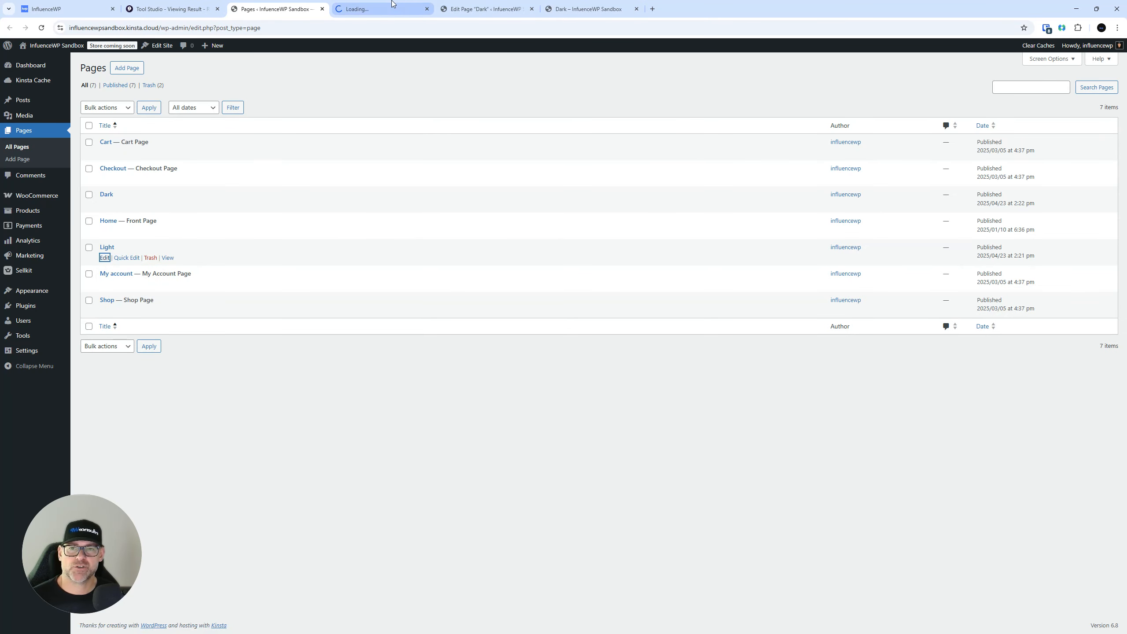
click(372, 5)
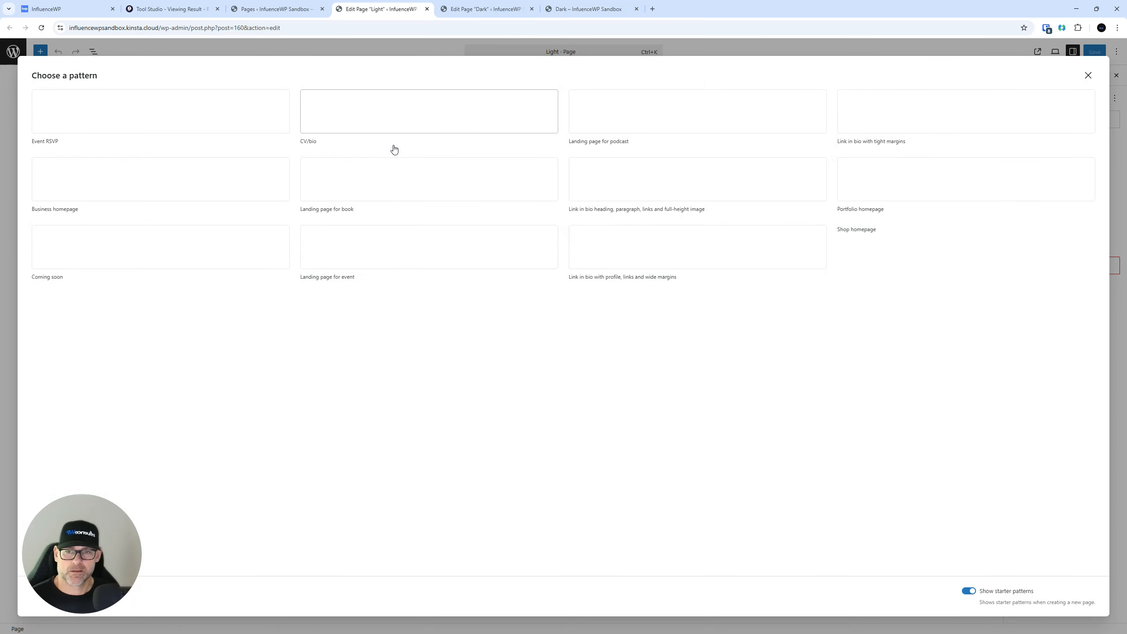
click(474, 122)
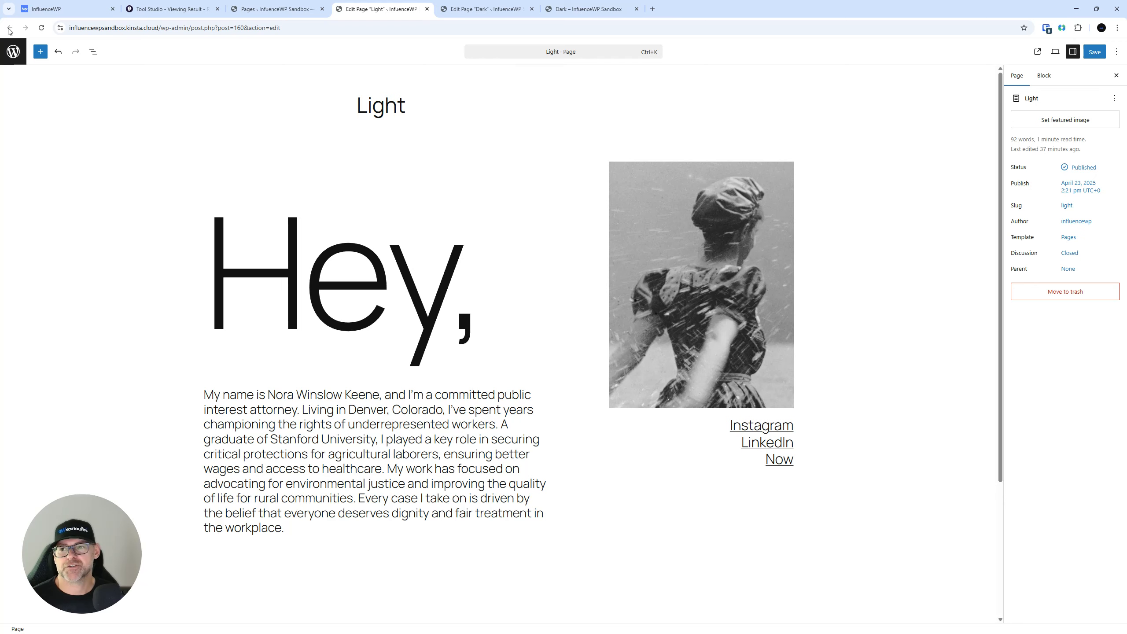
click(58, 52)
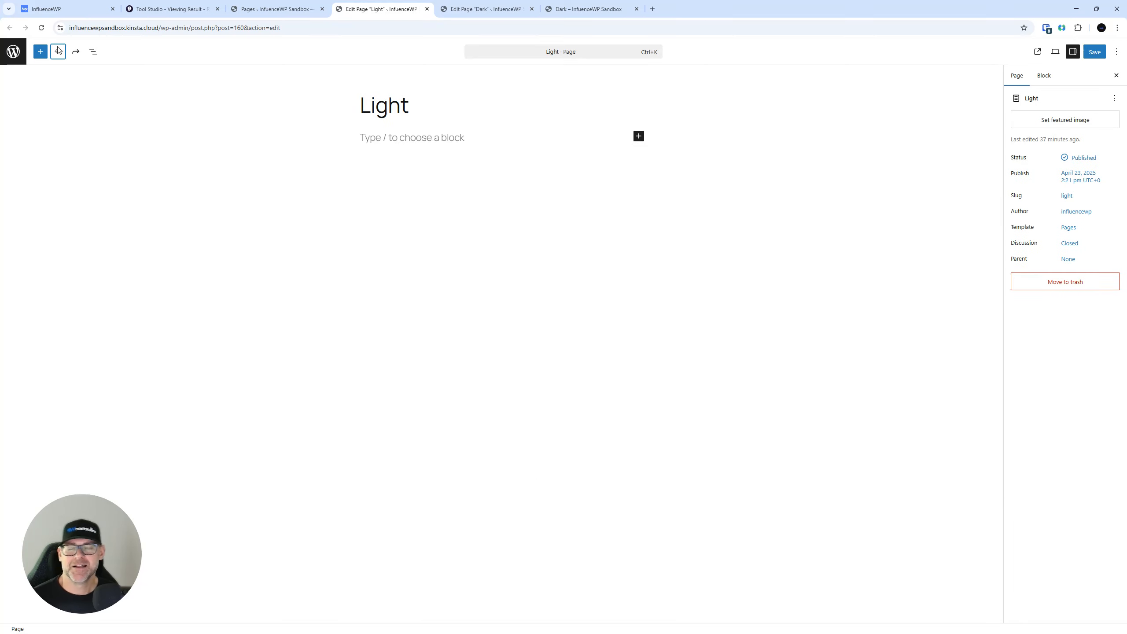
Insert a Custom HTML block with the copied embed code in the Light page's body and save the page
click(408, 140)
text(/)
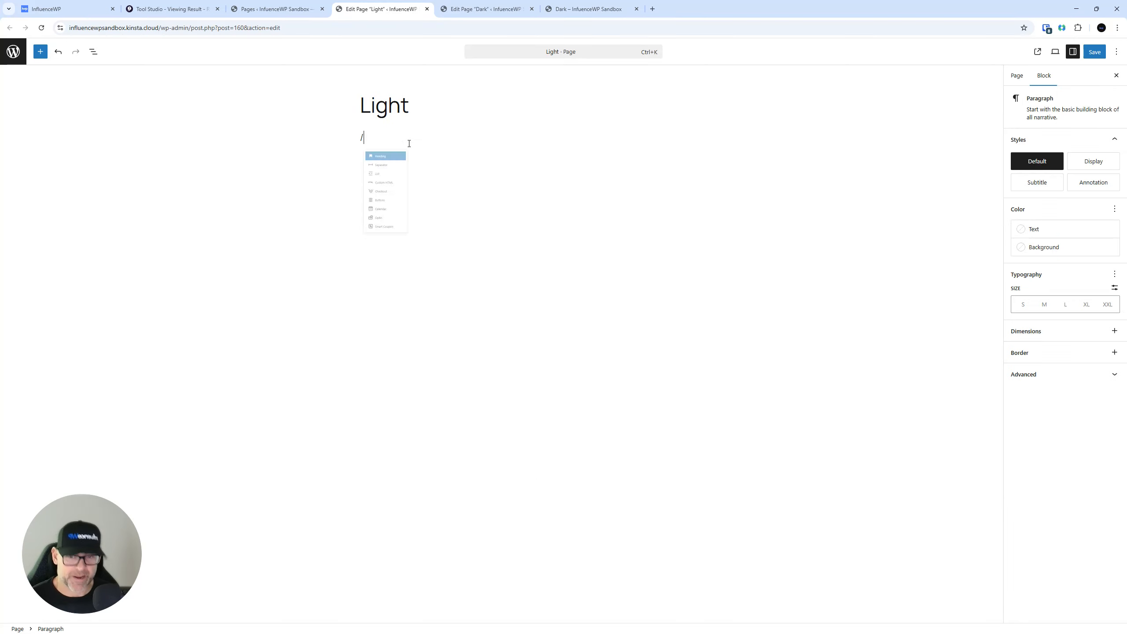
text(hml)
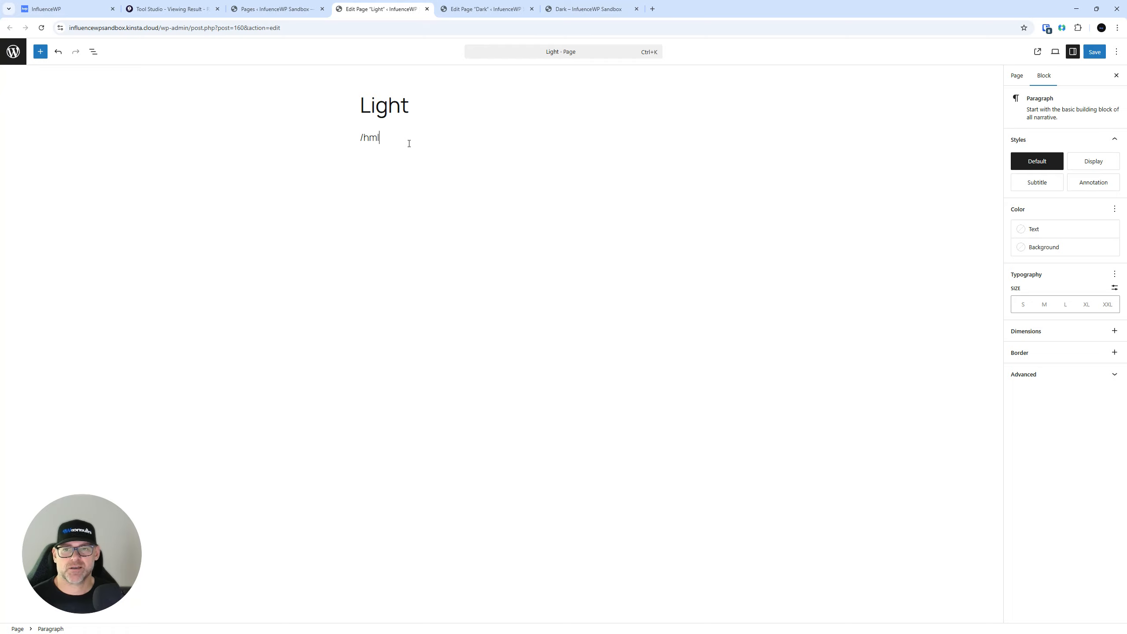
key(BackSpace)
key(BackSpace)
text(tml)
key(Return)
key(ctrl+v)
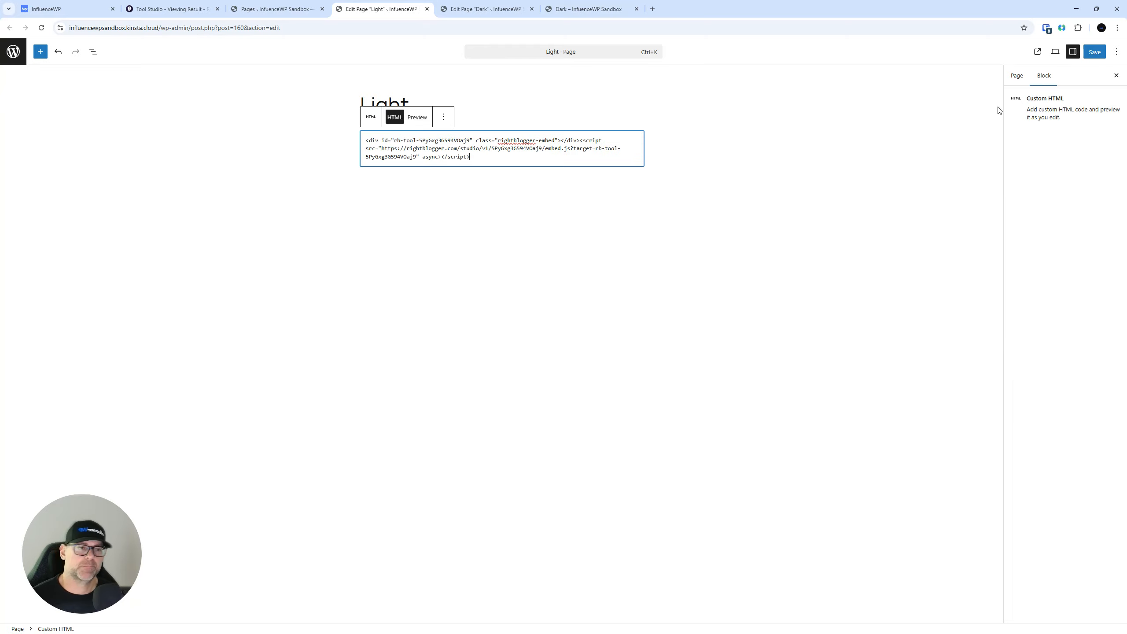
click(1094, 52)
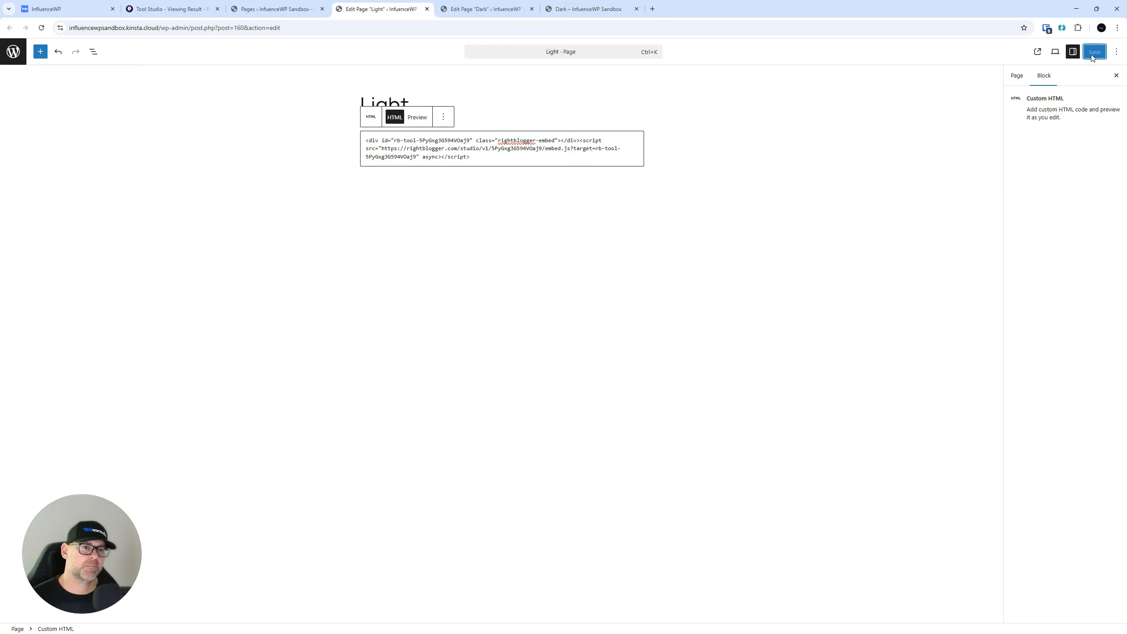
Compare the embedded tool on the published Light and Dark pages, and return to RightBlogger's Tool Studio
click(1038, 52)
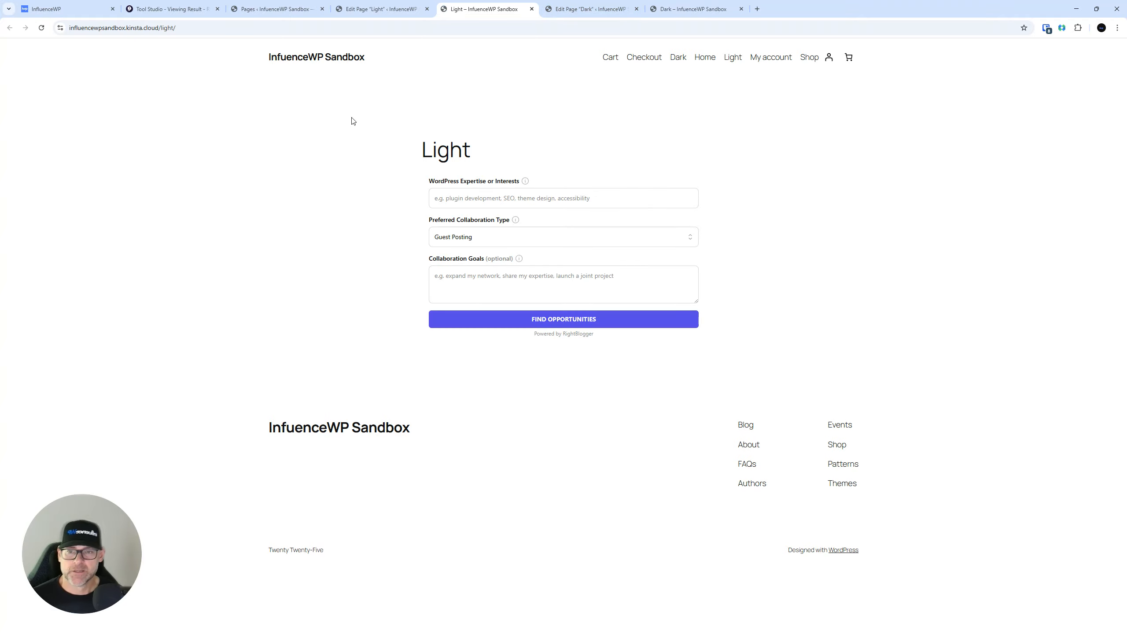
click(661, 9)
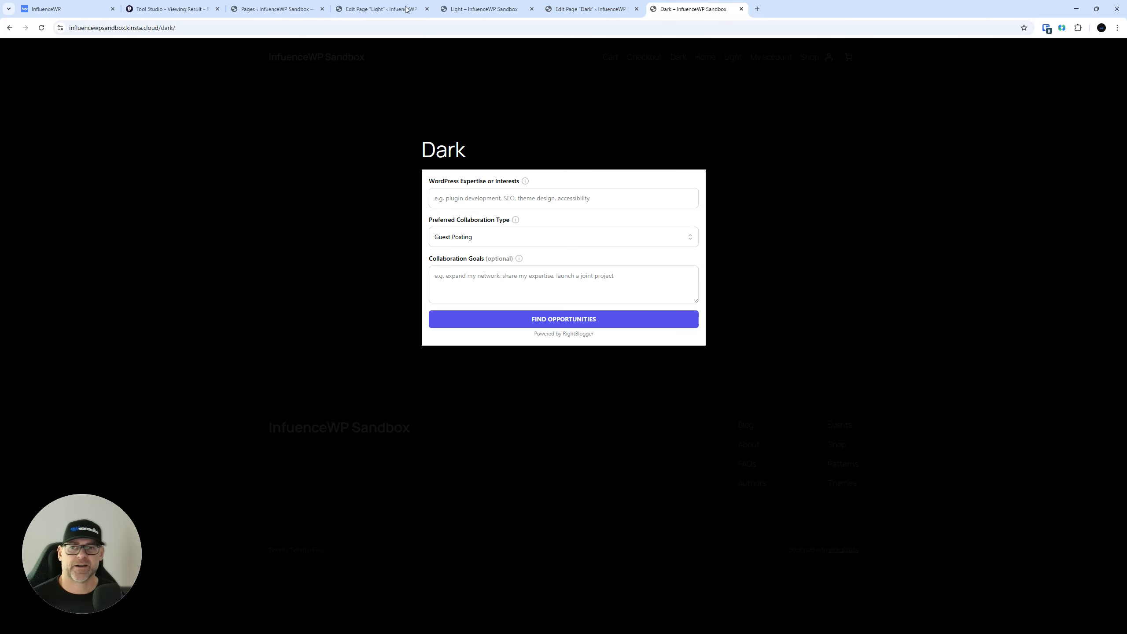
click(213, 4)
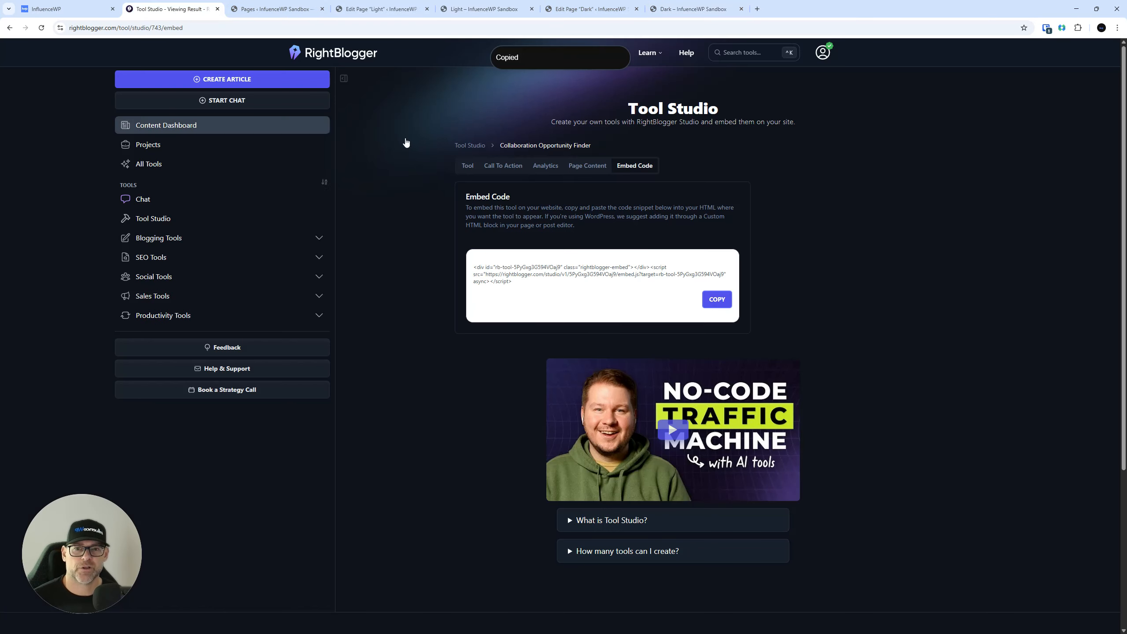
Set the tool's background color to the transparent option with dark fields in its display settings and save the tool
click(470, 165)
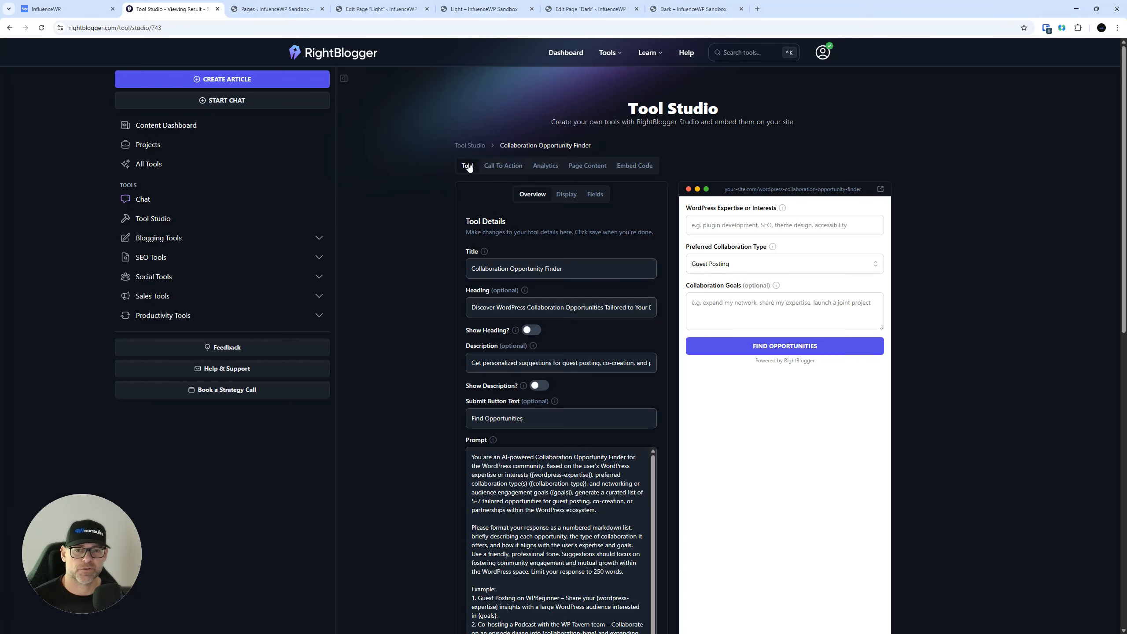
click(570, 196)
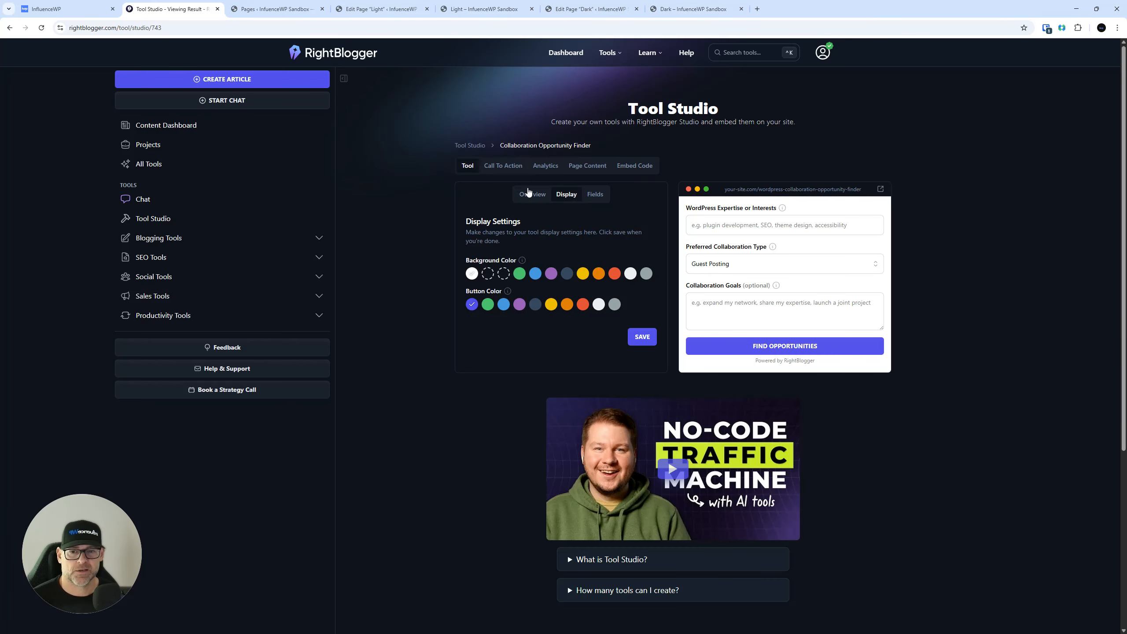
click(504, 274)
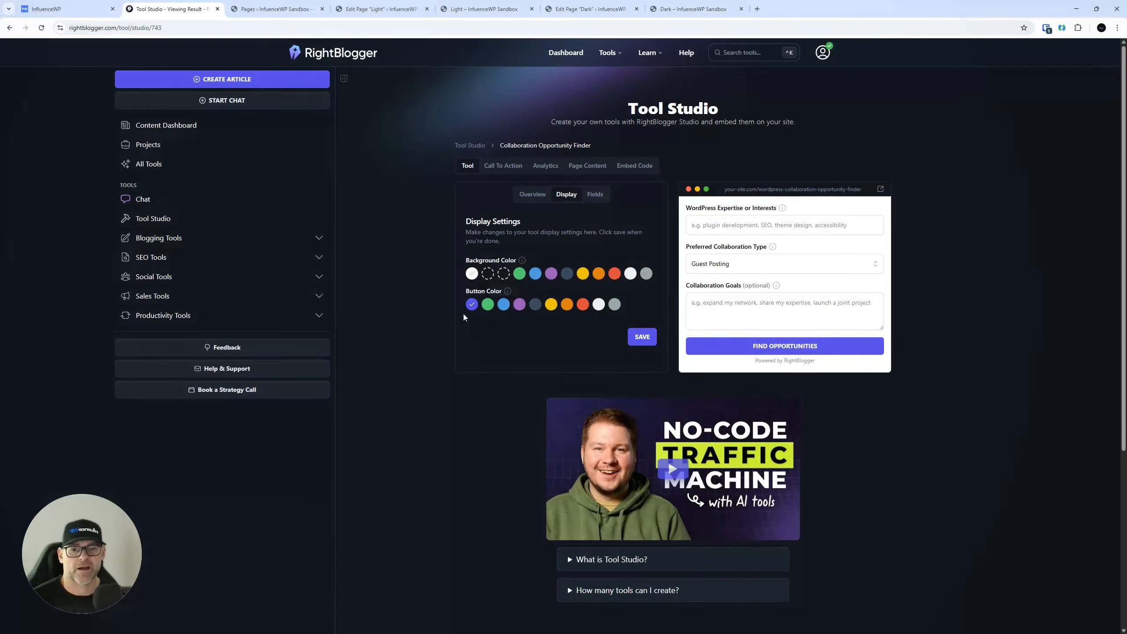
click(490, 274)
click(502, 275)
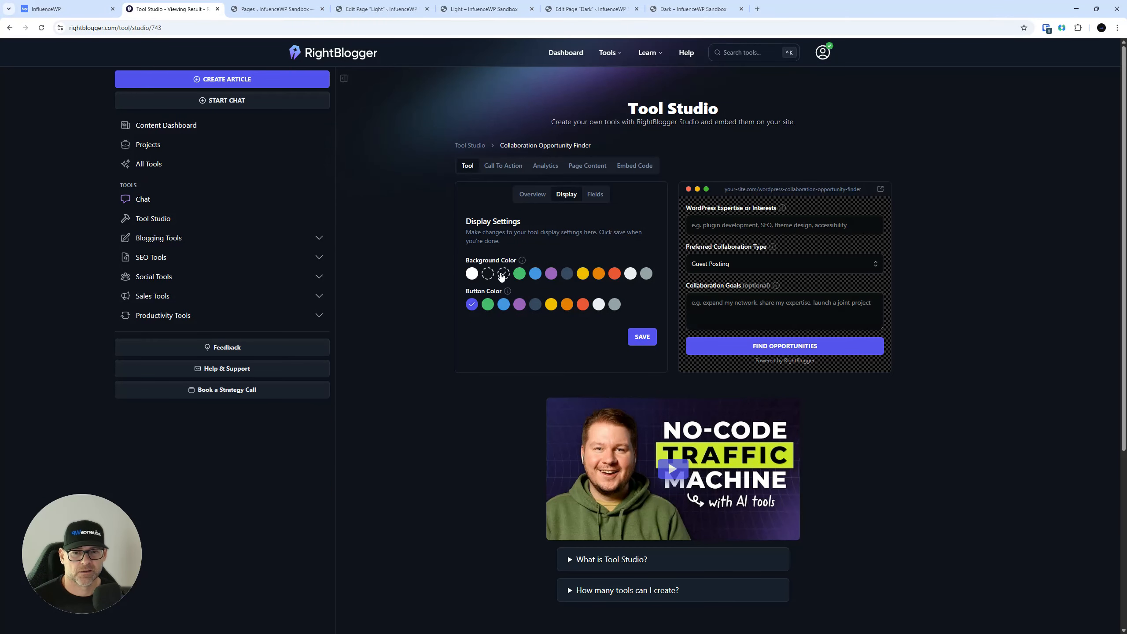
click(489, 274)
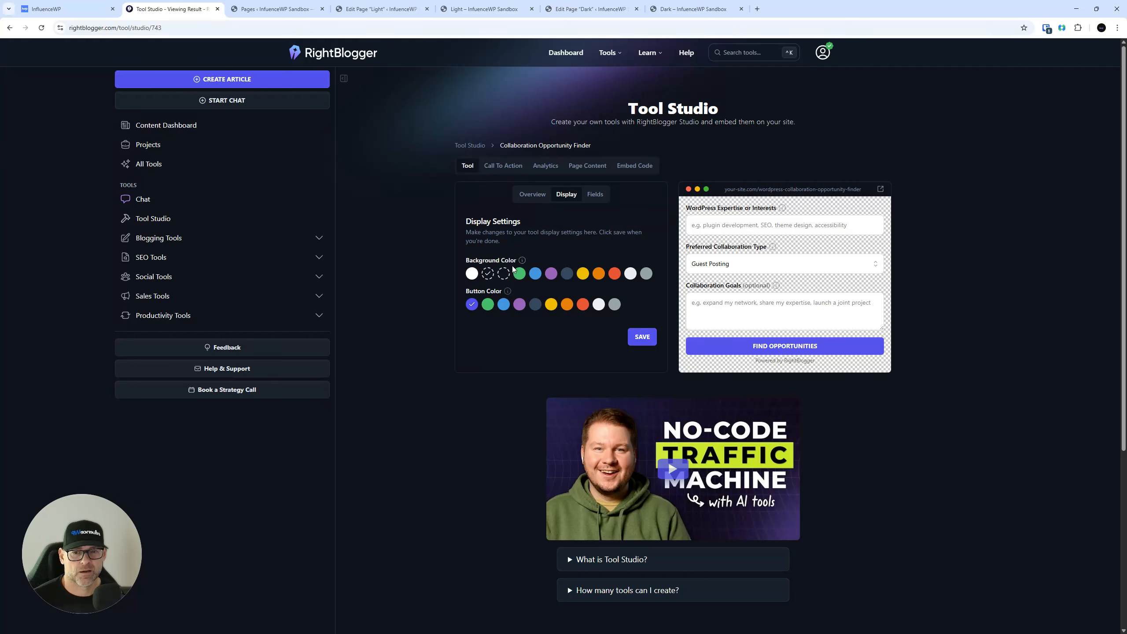
click(505, 275)
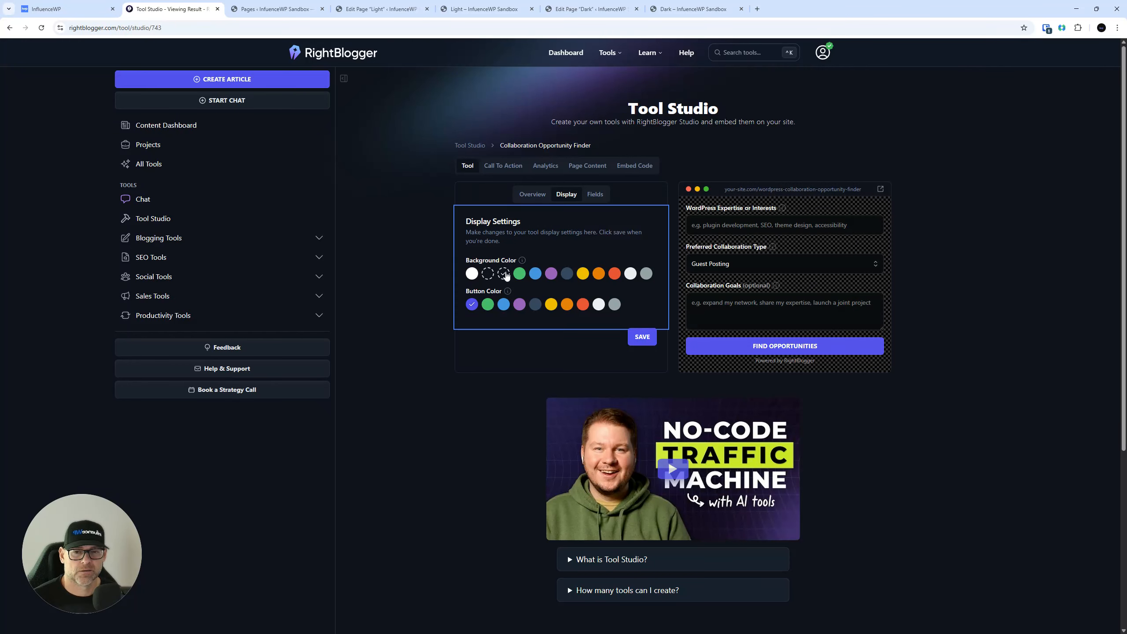
mouse_move(508, 289)
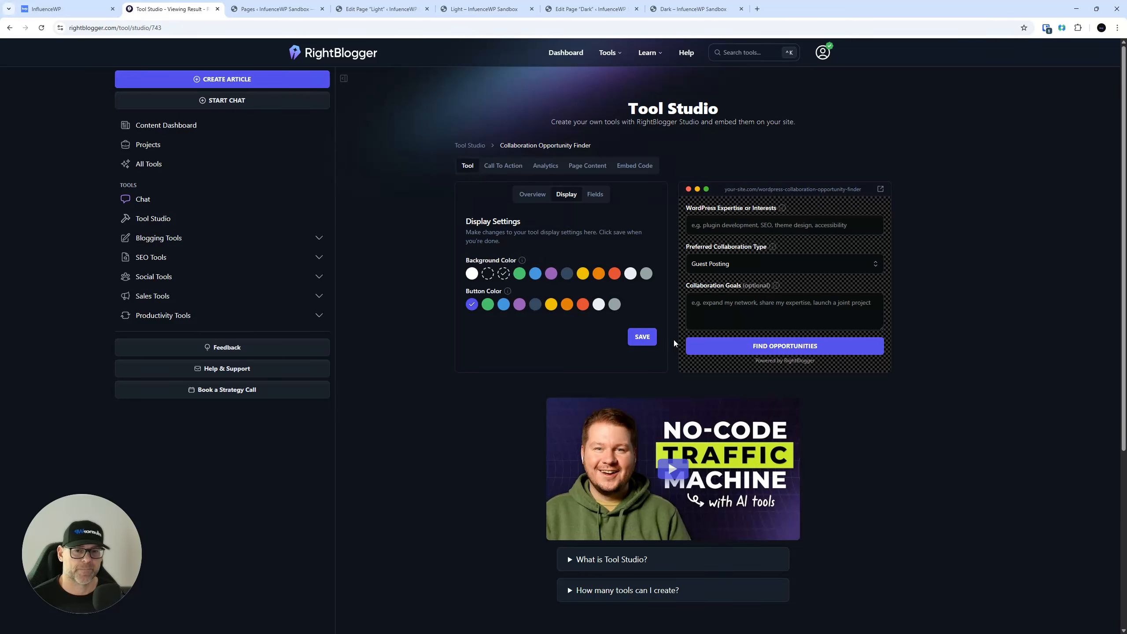
click(642, 336)
click(642, 336)
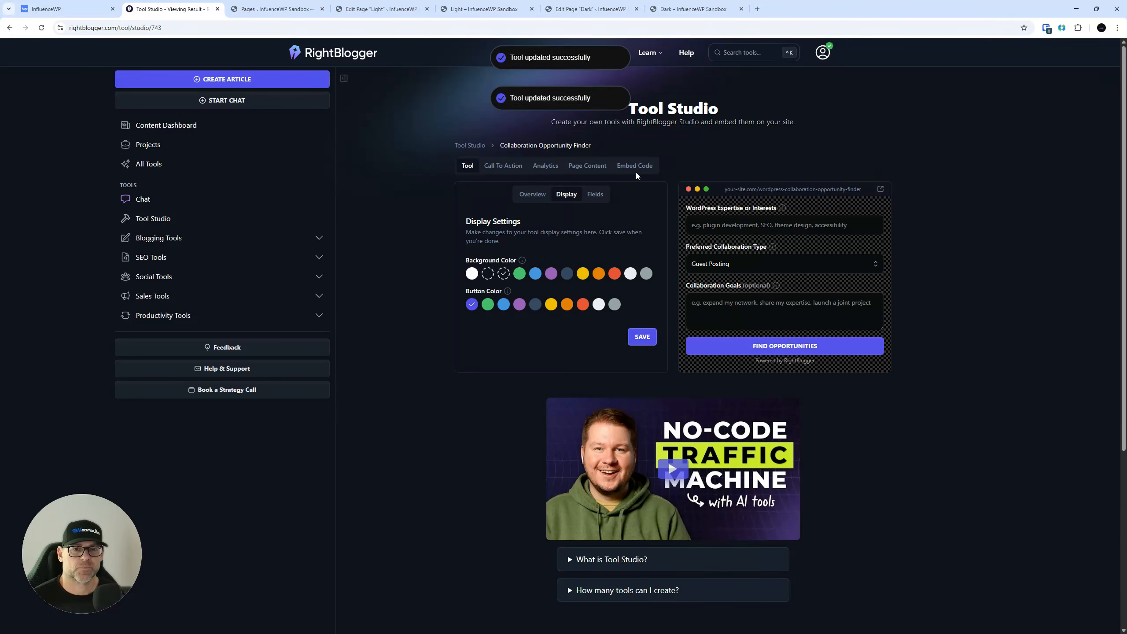
Copy the tool's embed code, replace the code in the Dark page's Custom HTML block with it, and save the page
click(635, 172)
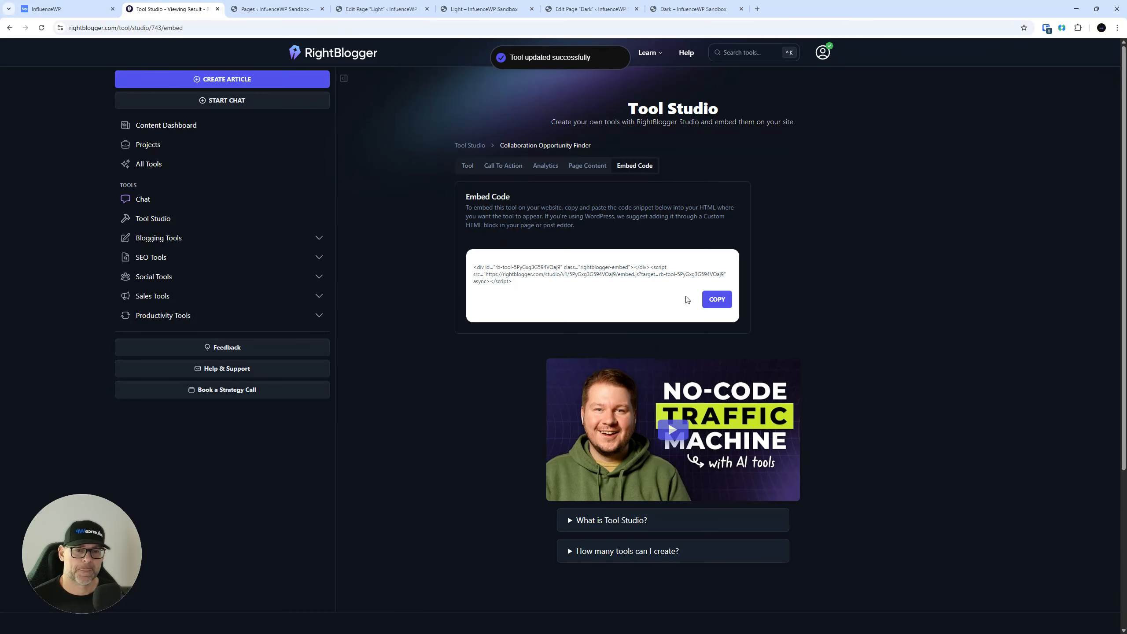
click(717, 299)
click(590, 9)
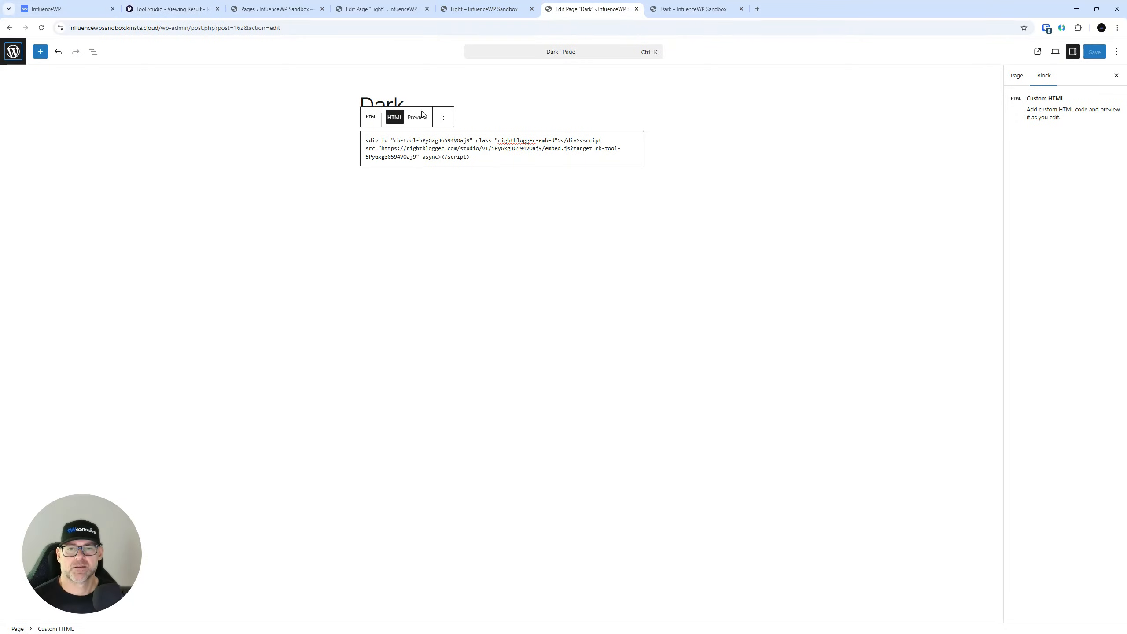
click(420, 158)
key(ctrl+a)
key(ctrl+v)
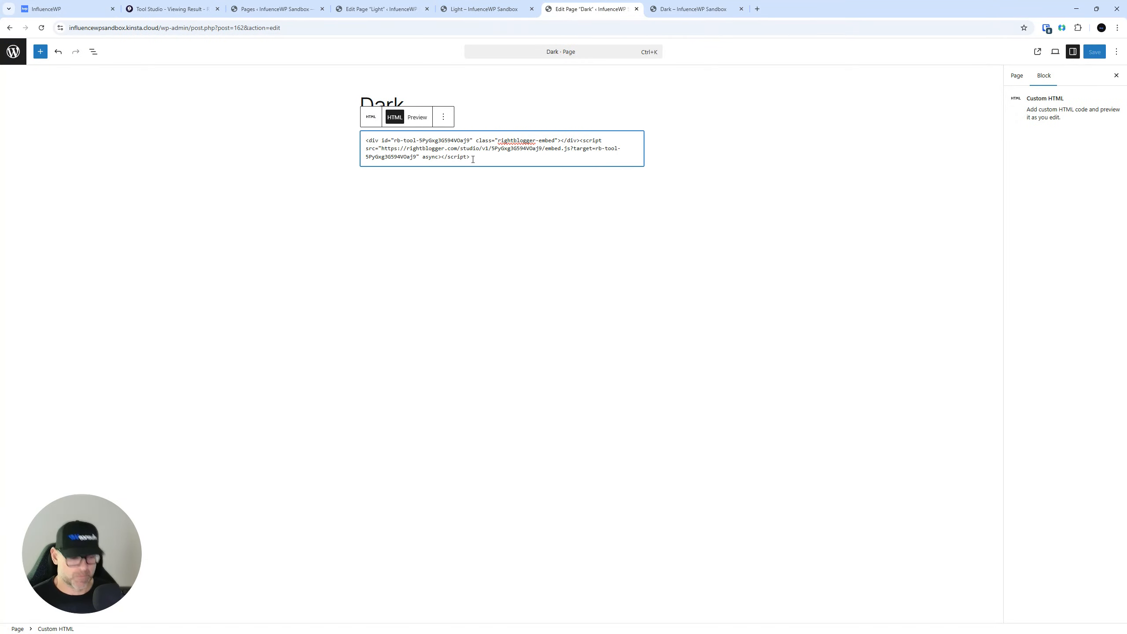
key(BackSpace)
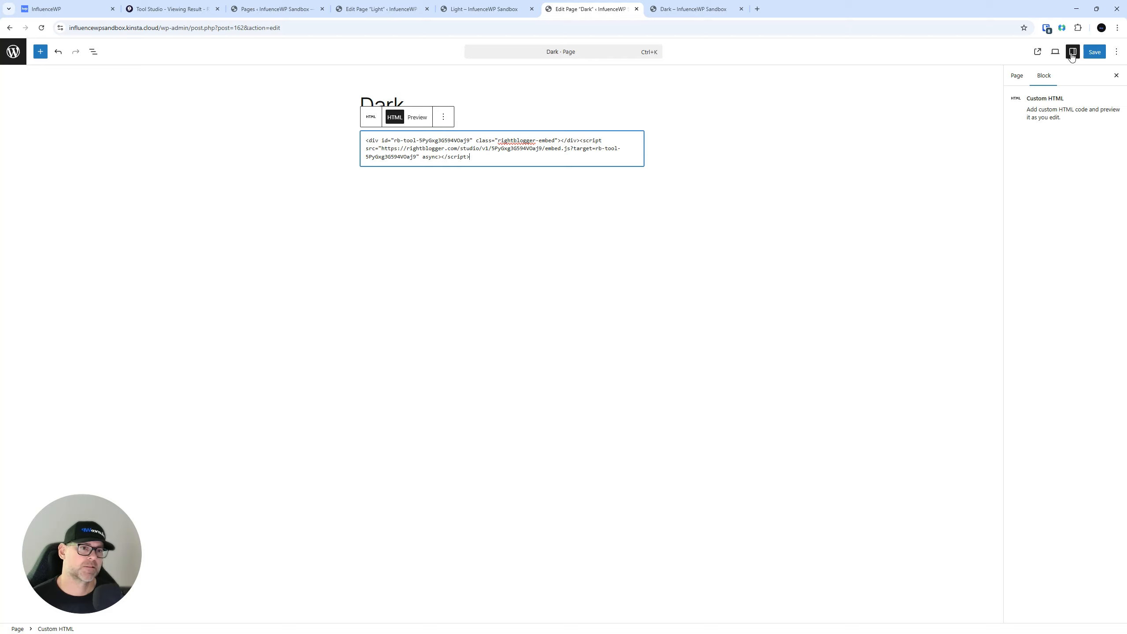
click(1094, 52)
Reload the published Dark page and enter "building directories" as the WordPress expertise or interests in the embedded tool
click(709, 5)
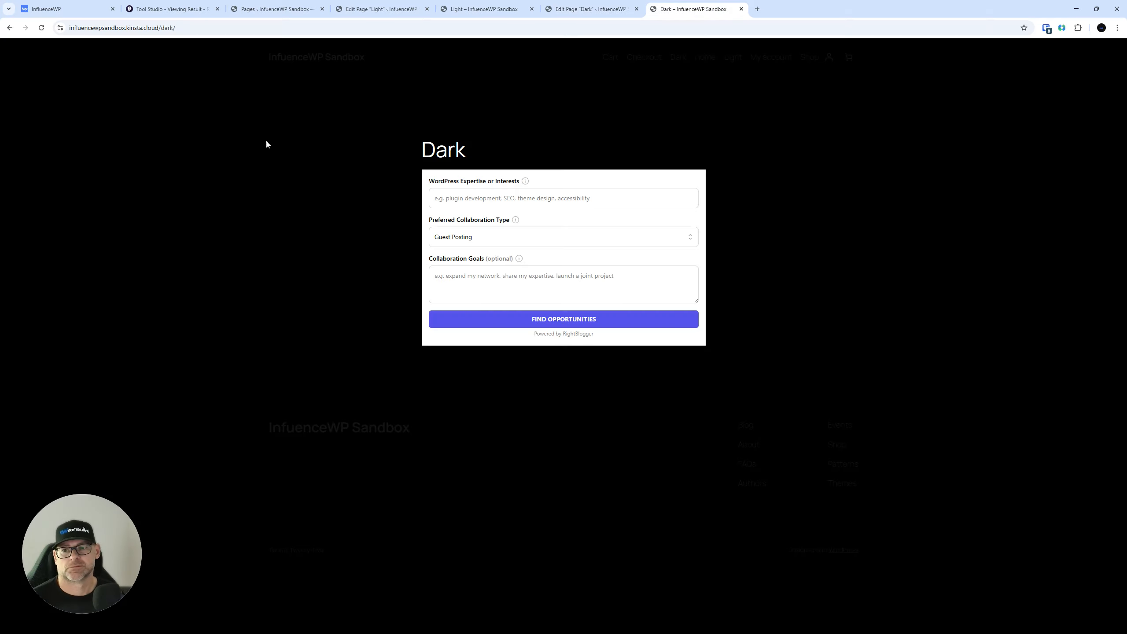
click(42, 29)
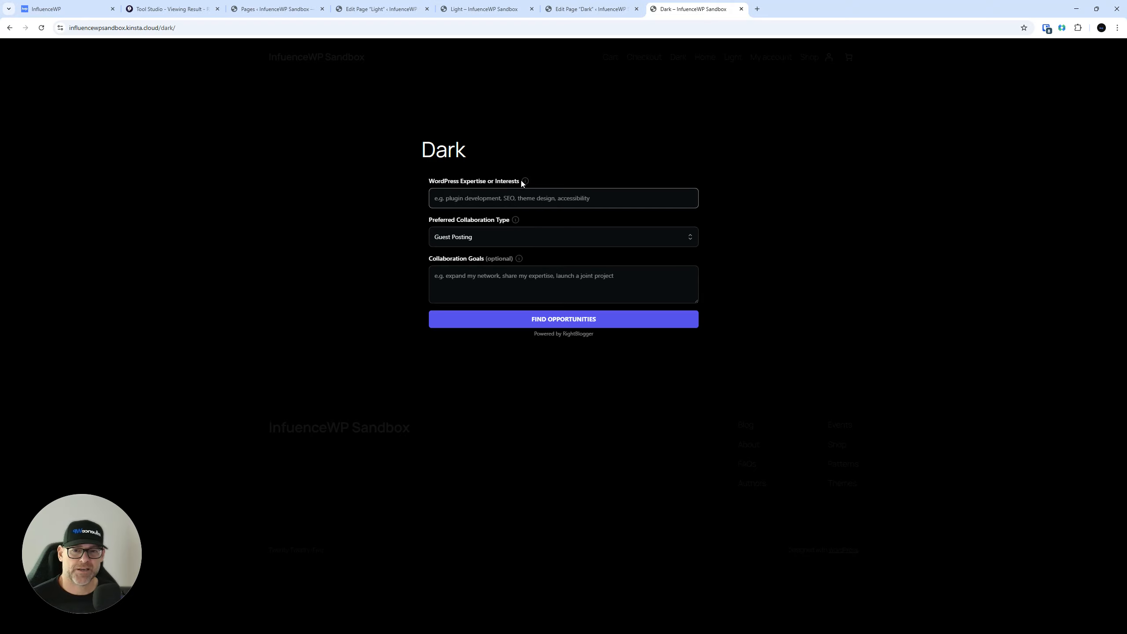
mouse_move(525, 181)
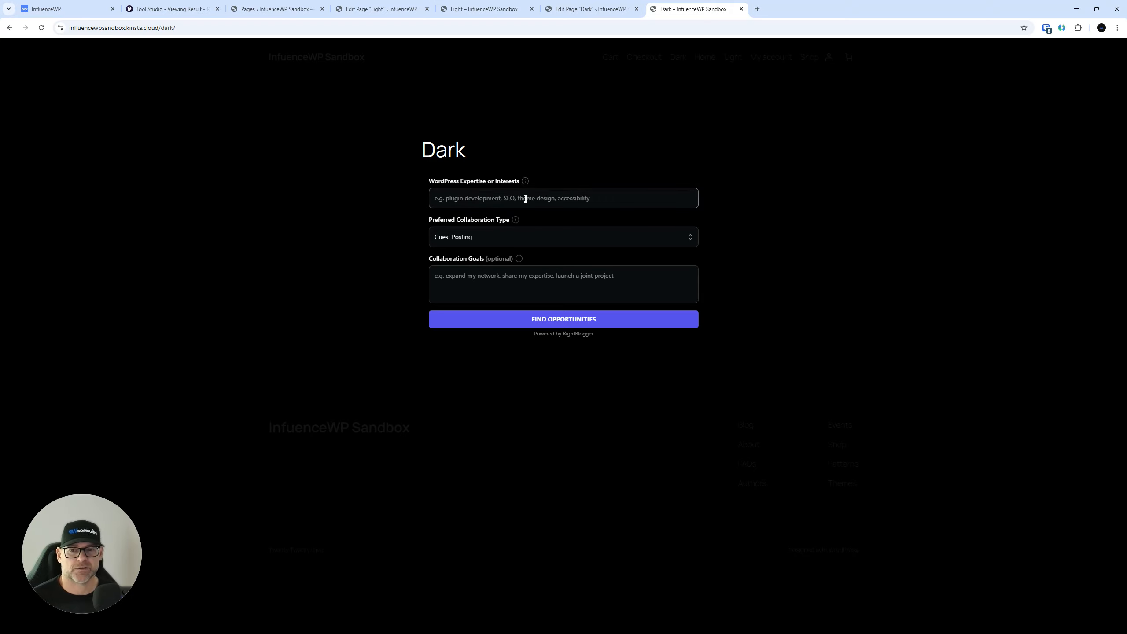
click(525, 198)
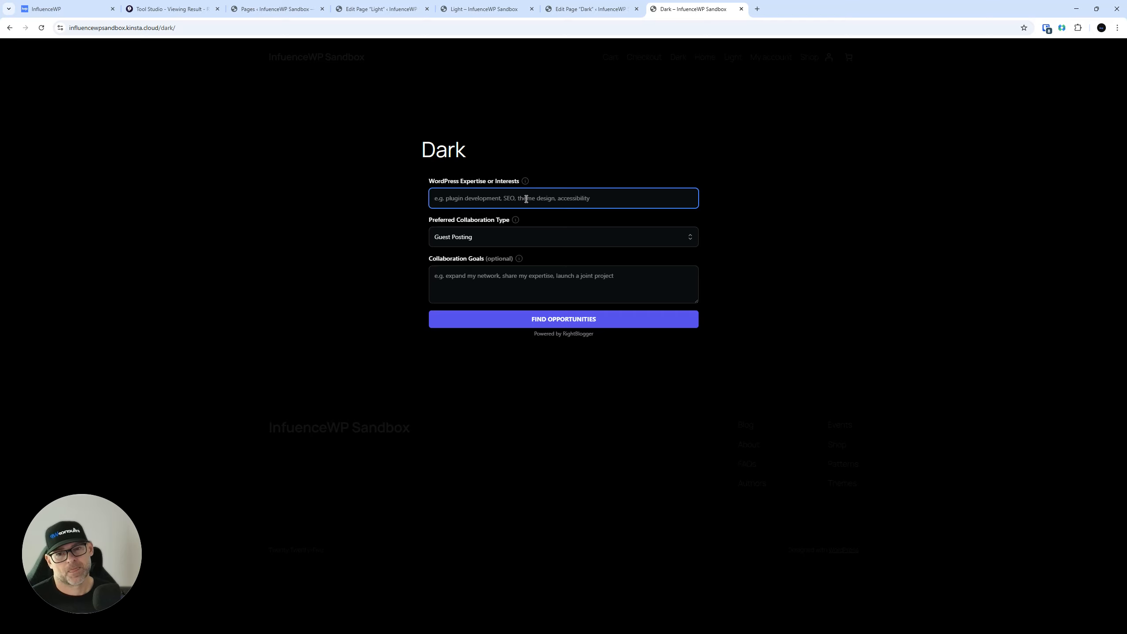
text(building)
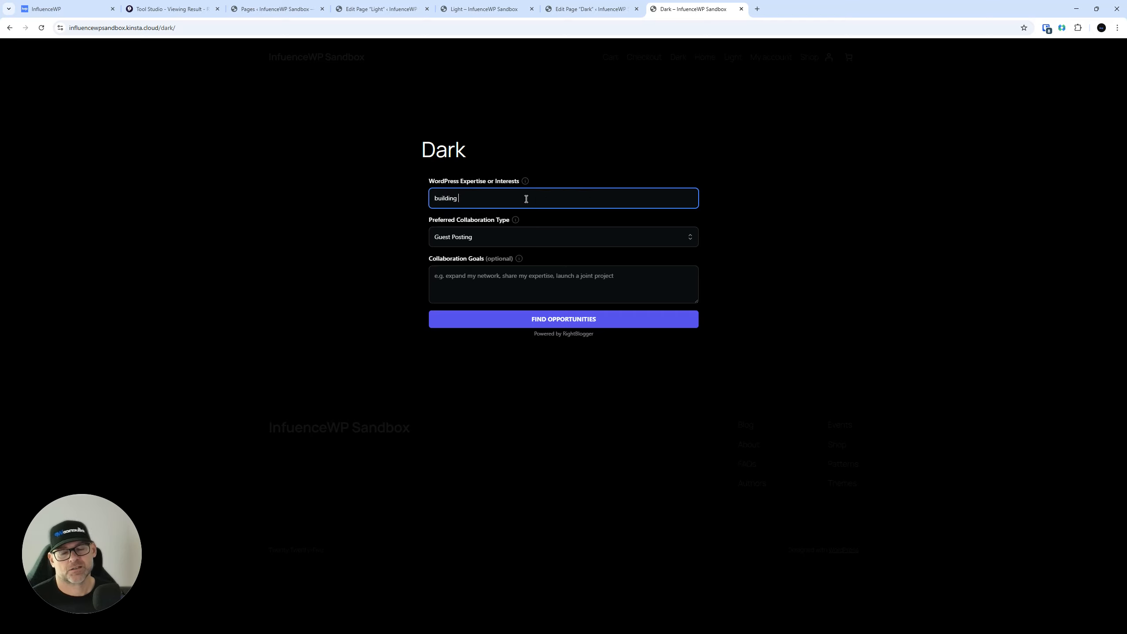
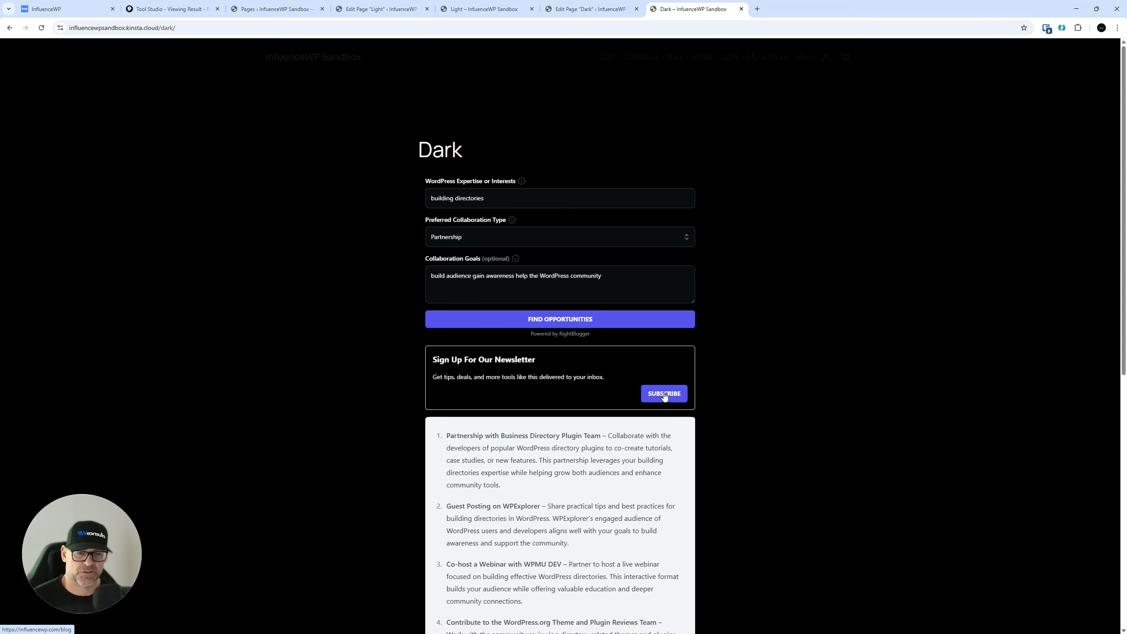
Open the newsletter call to action's Subscribe link in a new tab, view the blog's signup form, and close that tab
right_click(655, 393)
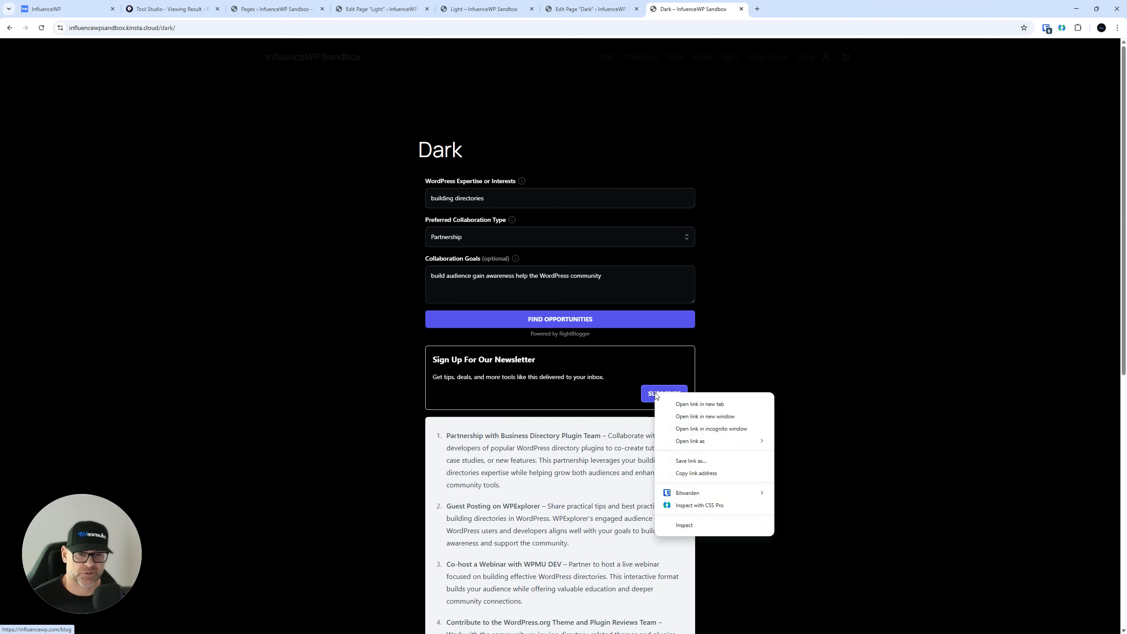
click(686, 405)
click(794, 8)
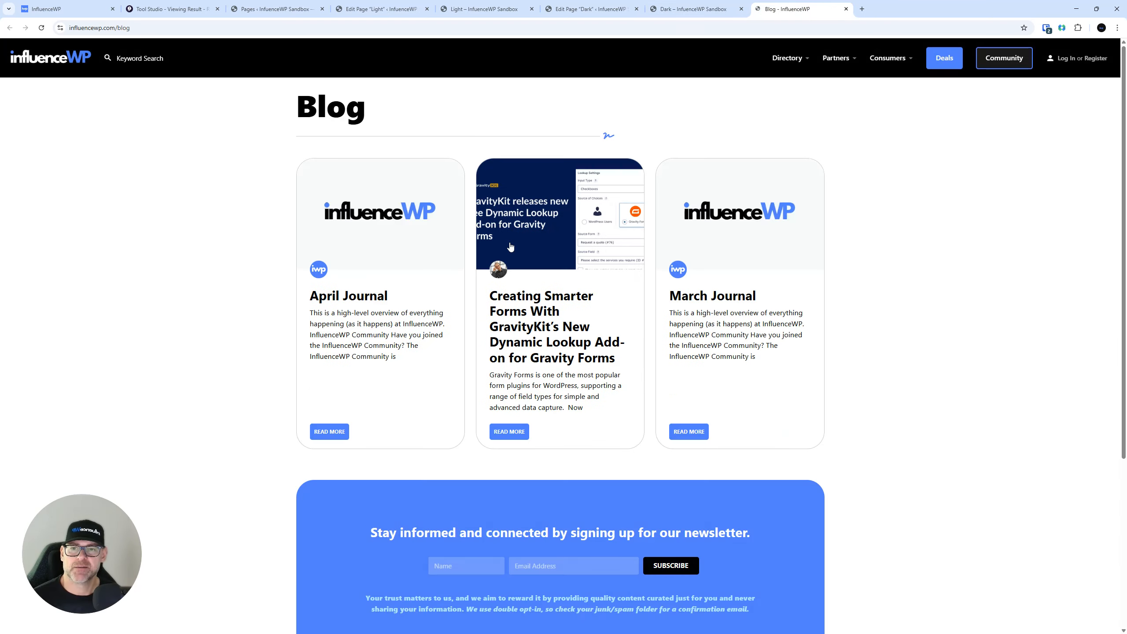
scroll(443, 332, down, 4)
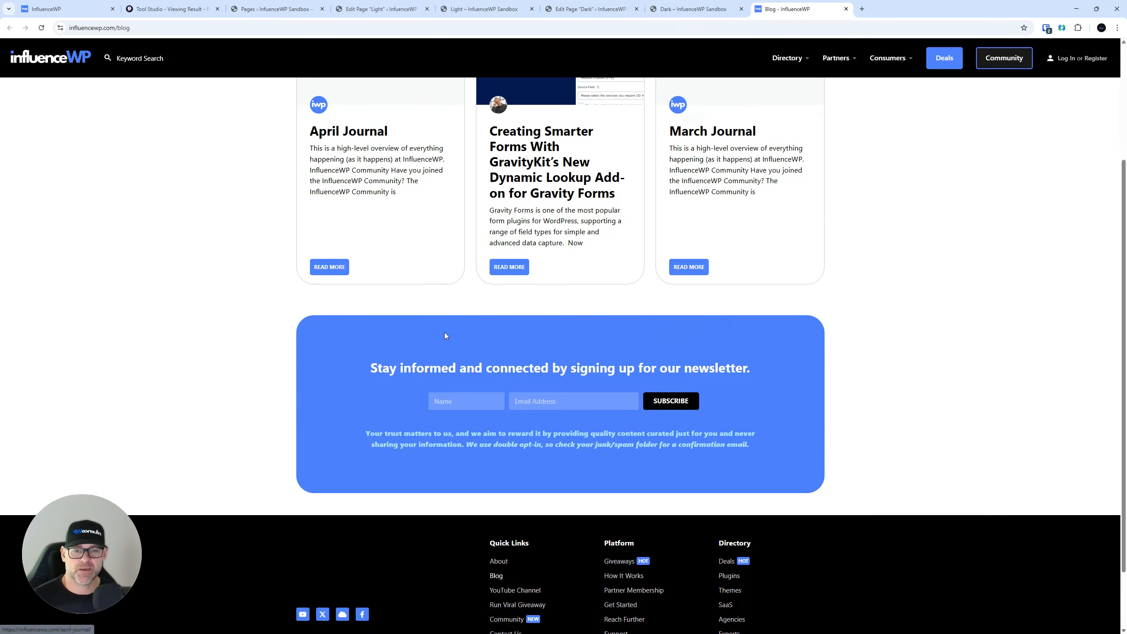
scroll(669, 394, up, 2)
click(846, 9)
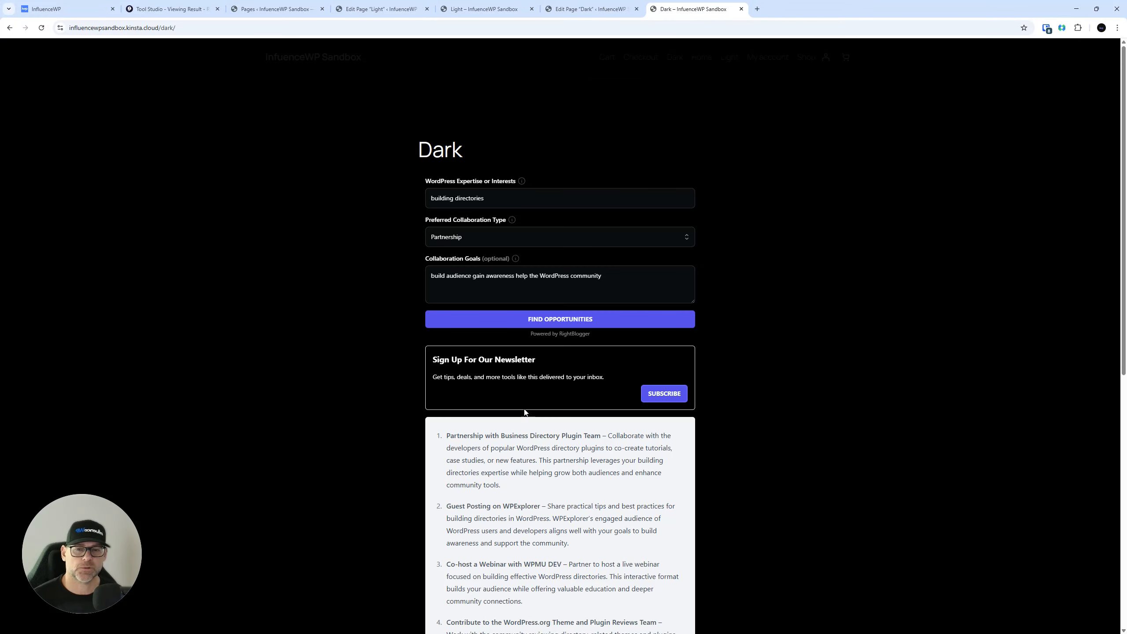
Look over the newsletter call to action and the generated collaboration list on the Dark page
scroll(397, 310, down, 3)
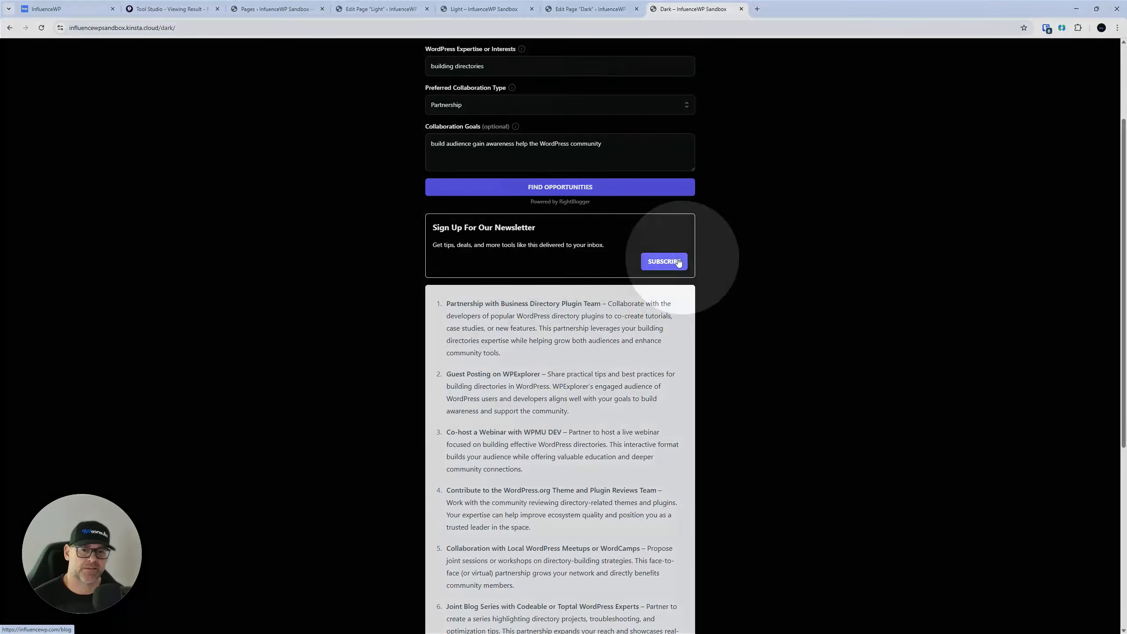
scroll(393, 255, down, 4)
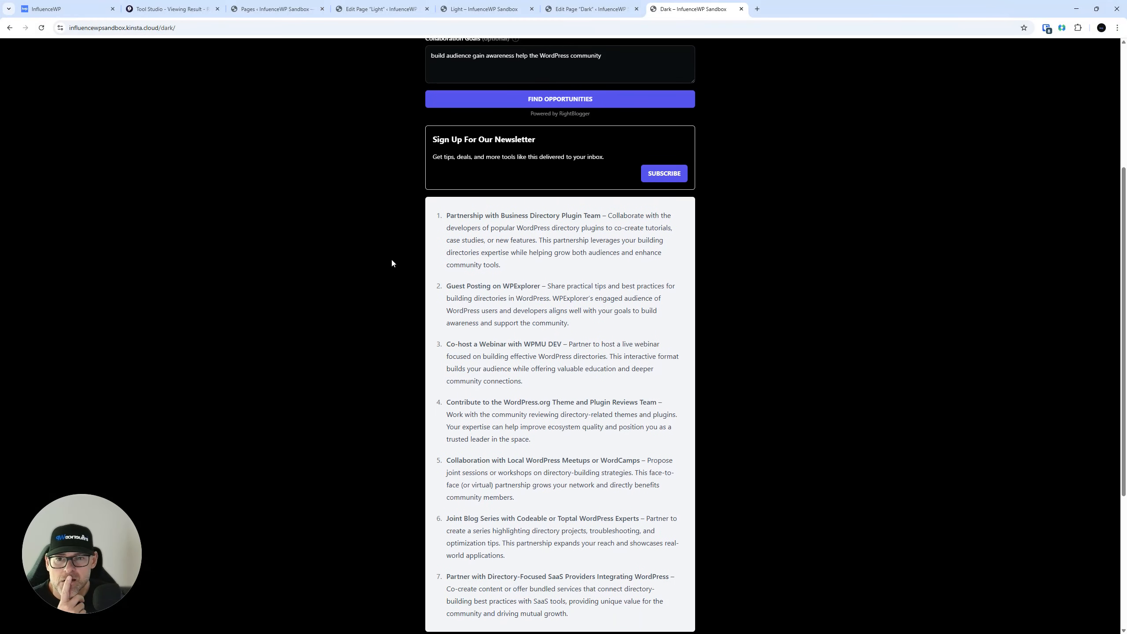
scroll(392, 263, up, 7)
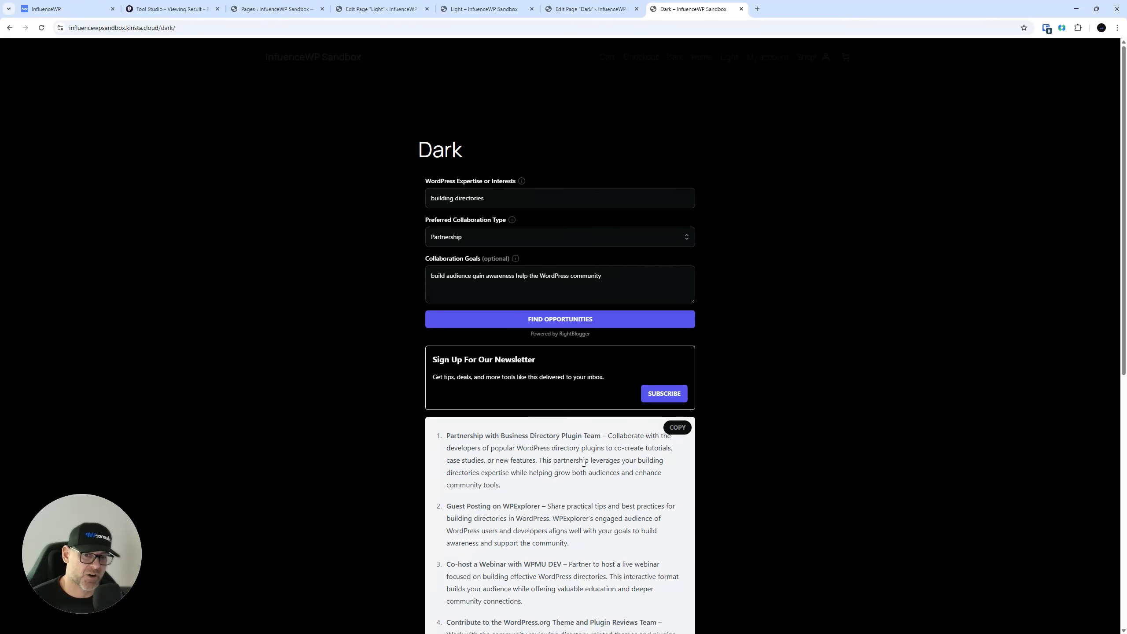
Check the embed code in the Dark and Light page editors and in RightBlogger's Tool Studio
click(608, 5)
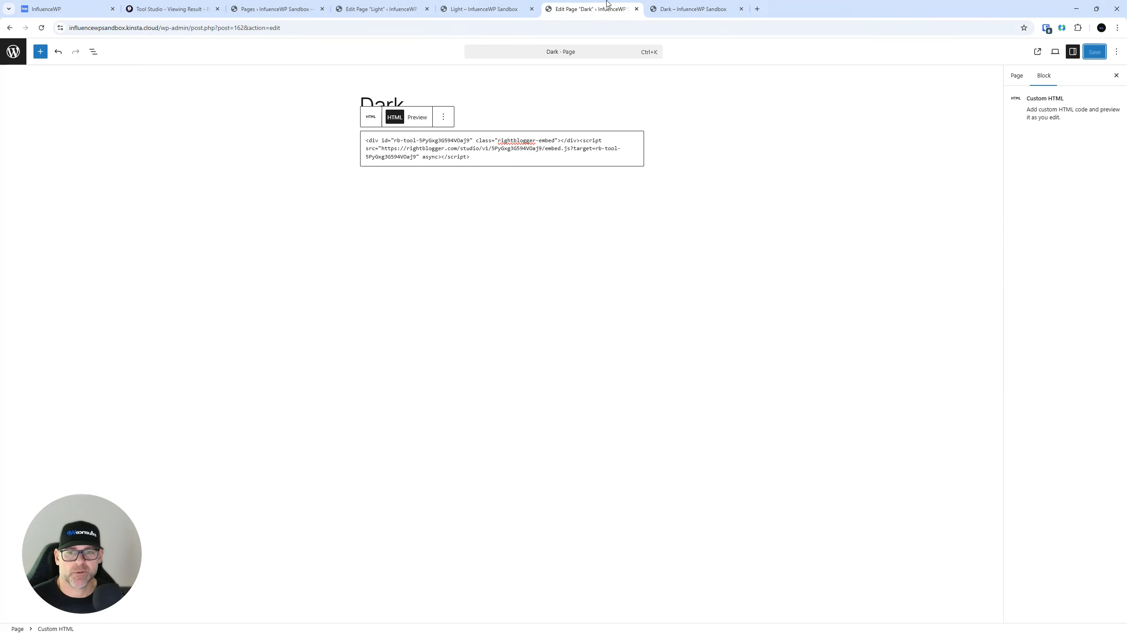
click(454, 5)
click(377, 8)
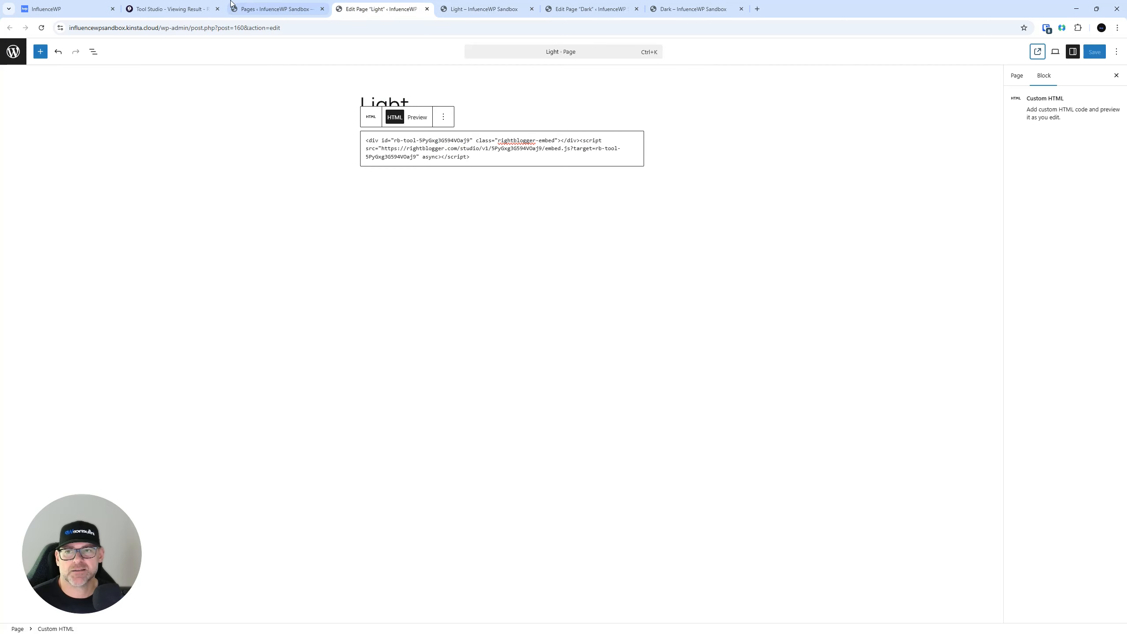
click(170, 8)
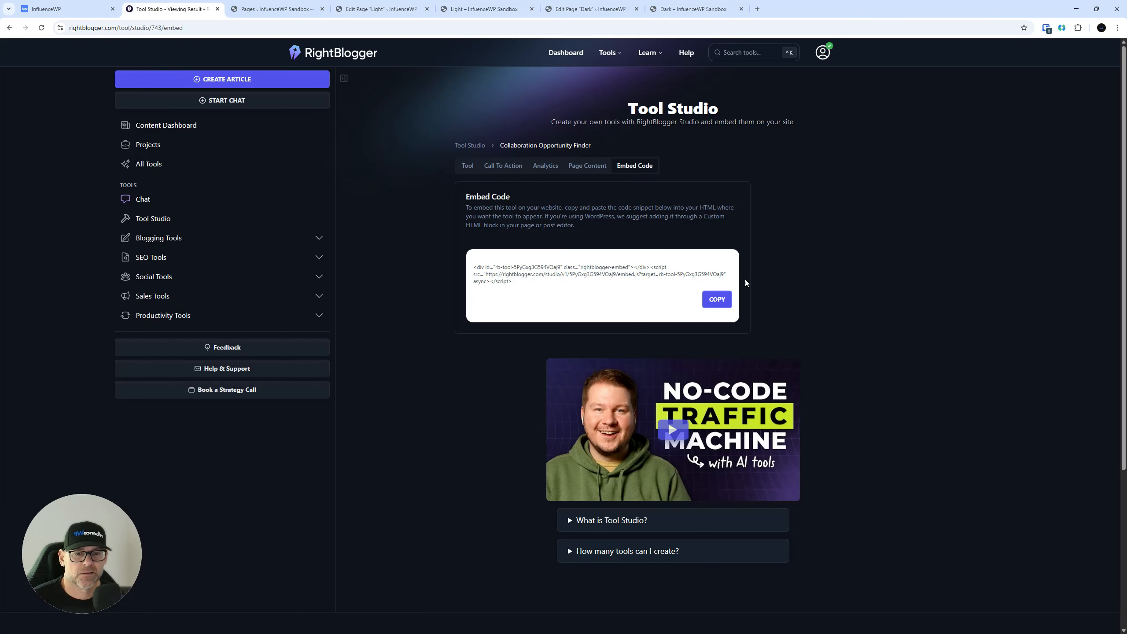
scroll(546, 341, down, 1)
scroll(546, 341, up, 1)
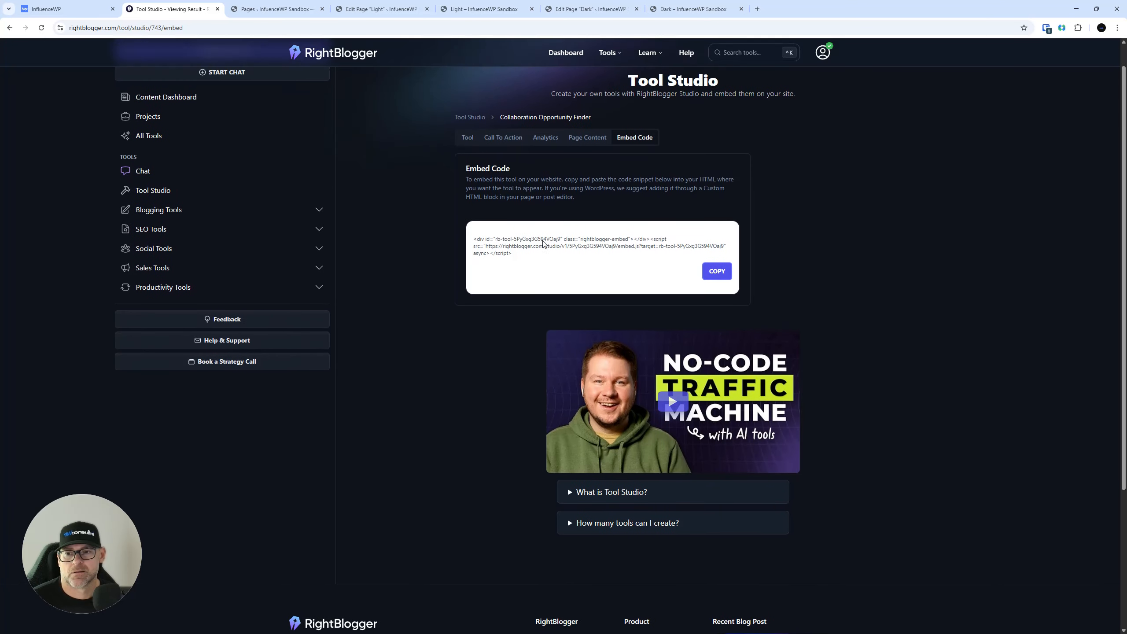
Return to the published Dark page and read through the collaboration opportunities generated for building directories
click(671, 6)
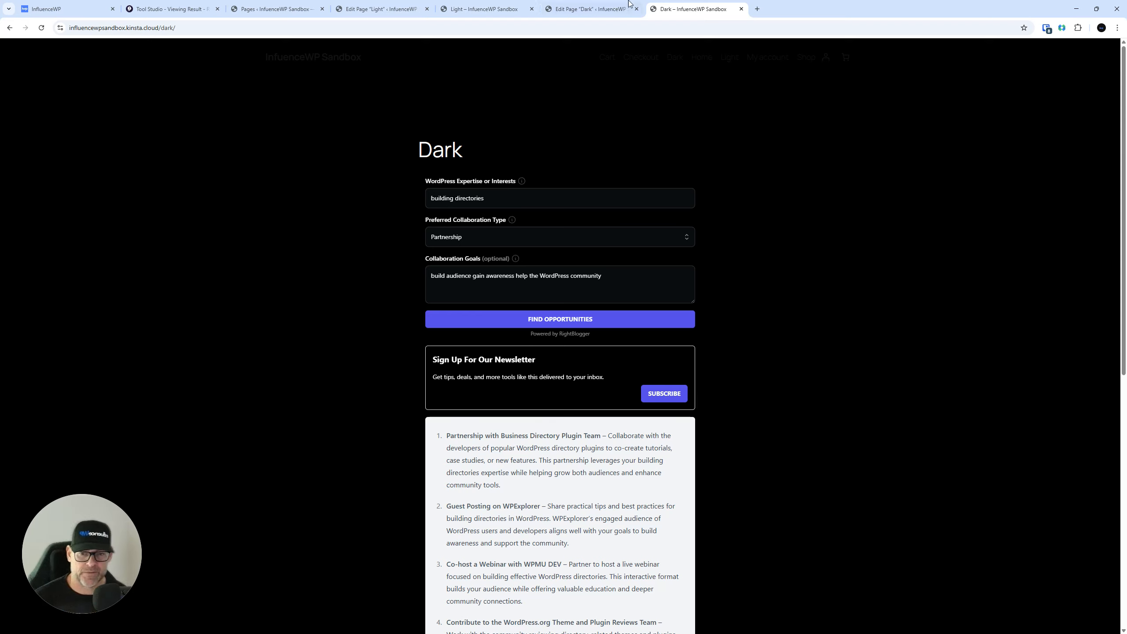
scroll(628, 359, down, 4)
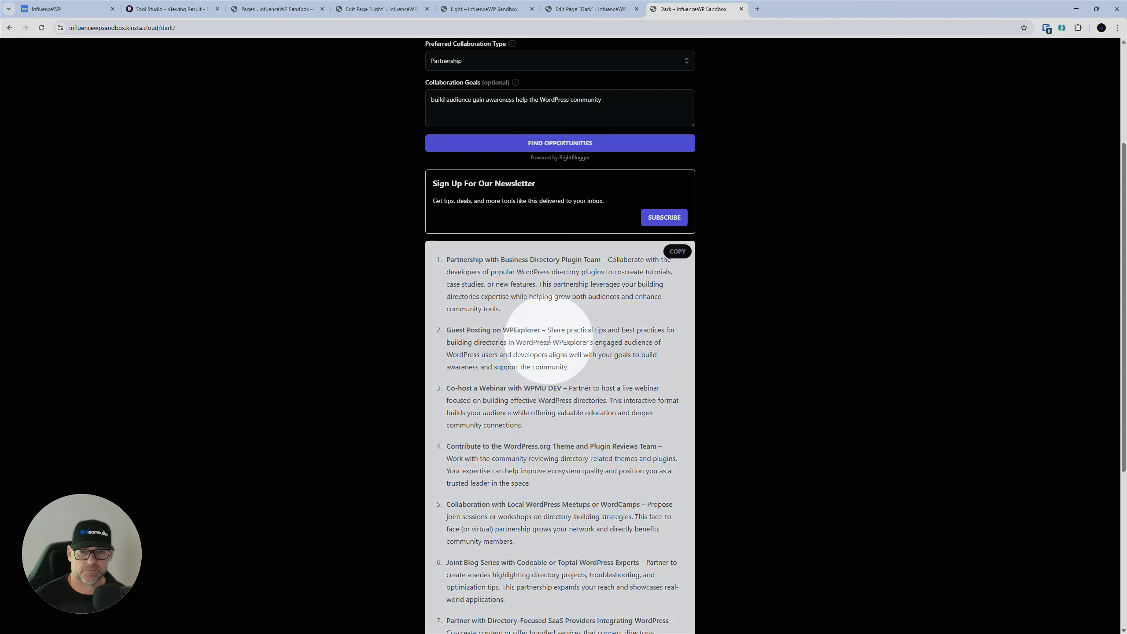
scroll(499, 342, down, 6)
scroll(500, 343, up, 10)
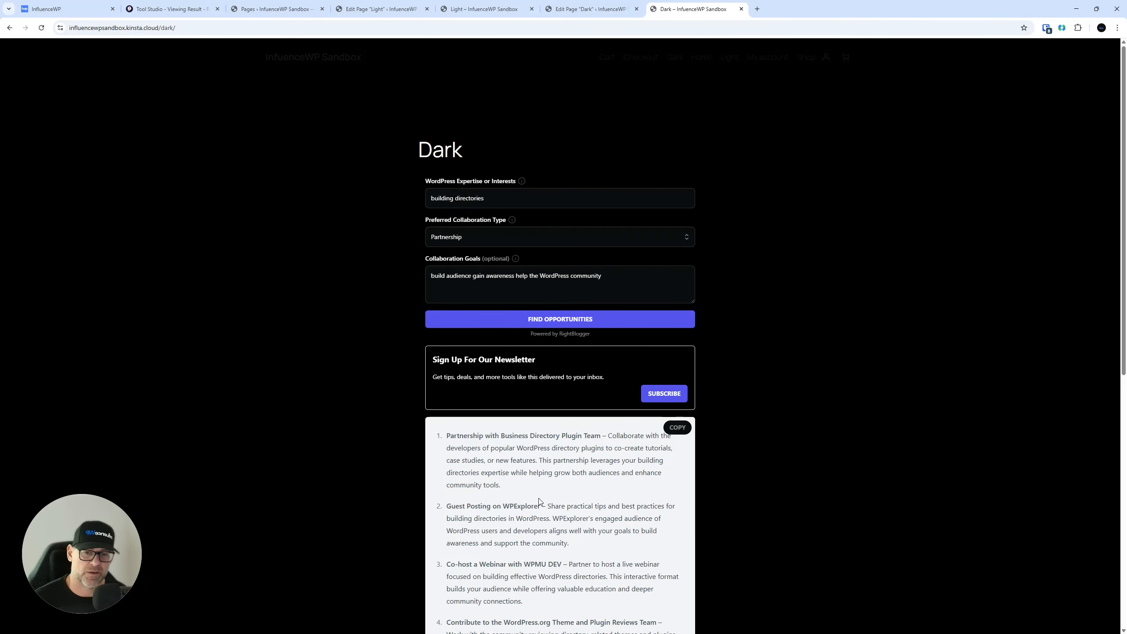
scroll(390, 424, down, 3)
scroll(393, 414, up, 3)
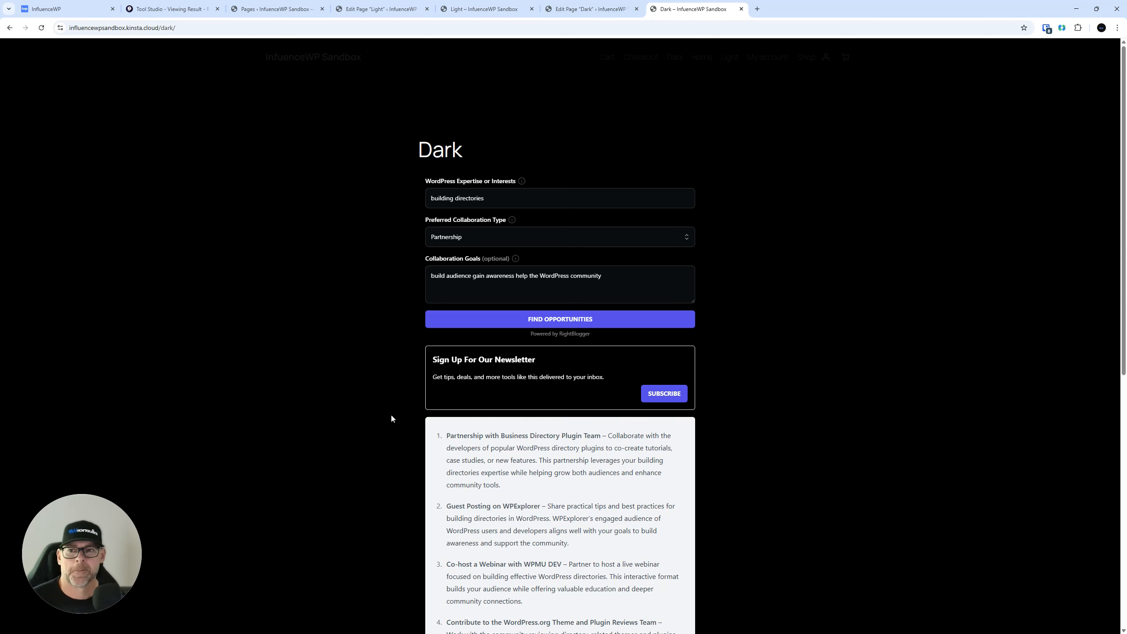
scroll(382, 413, down, 3)
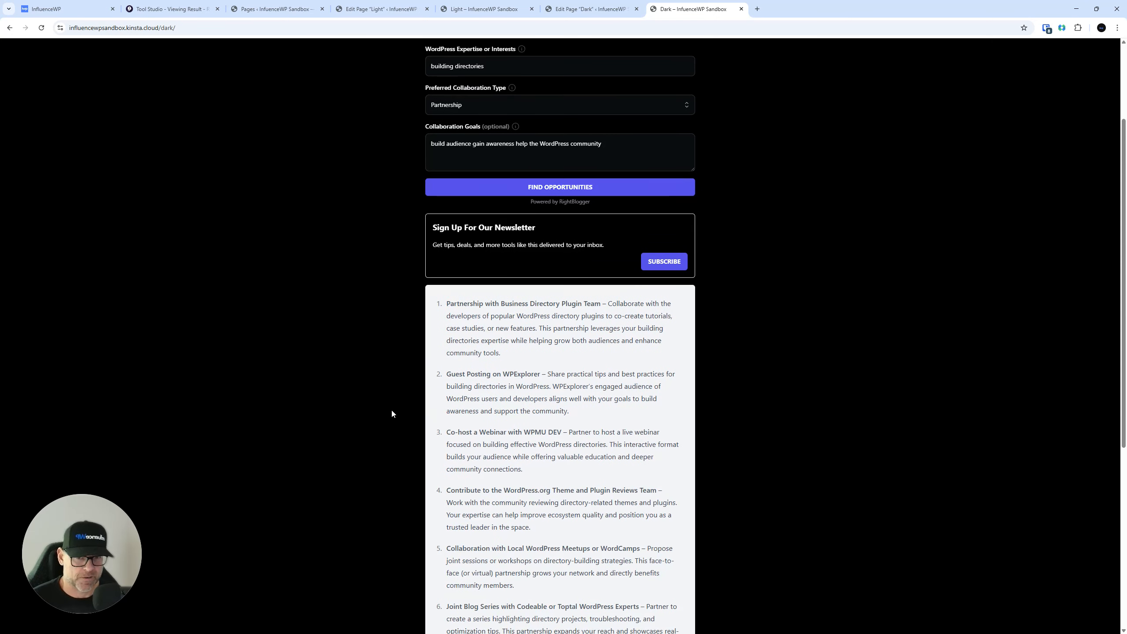
scroll(362, 368, up, 2)
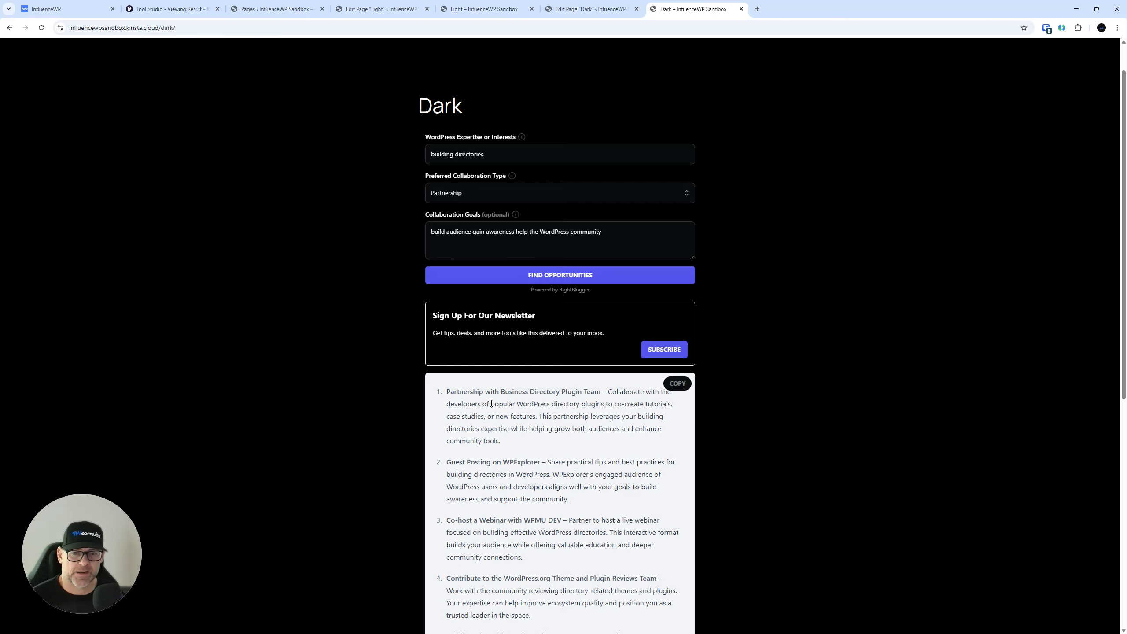
click(484, 450)
scroll(358, 417, down, 2)
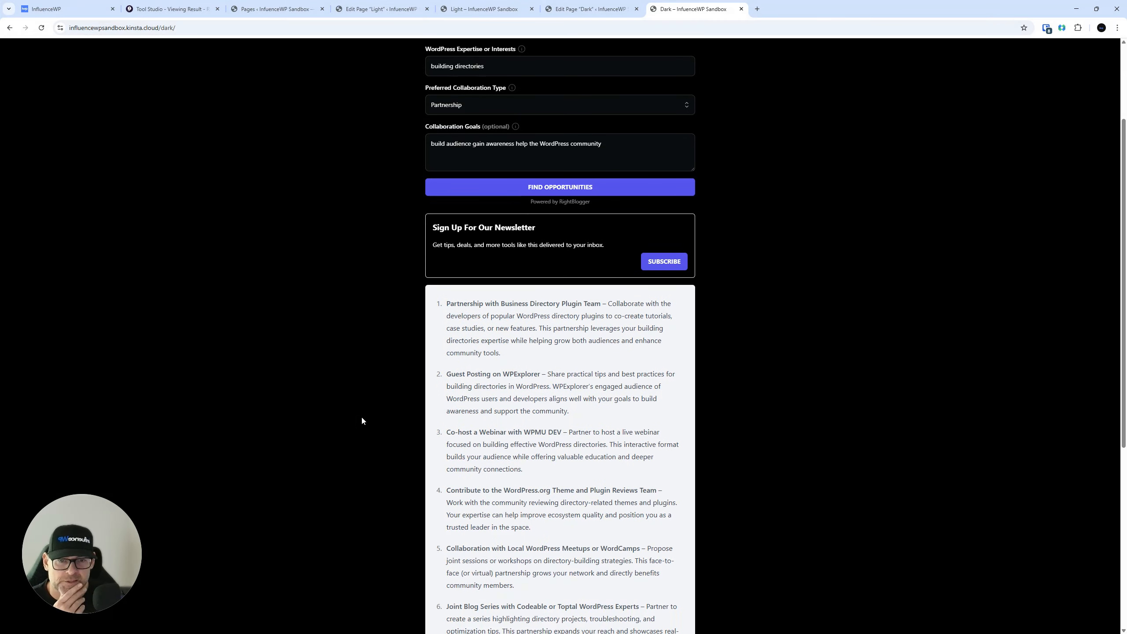
scroll(488, 381, down, 3)
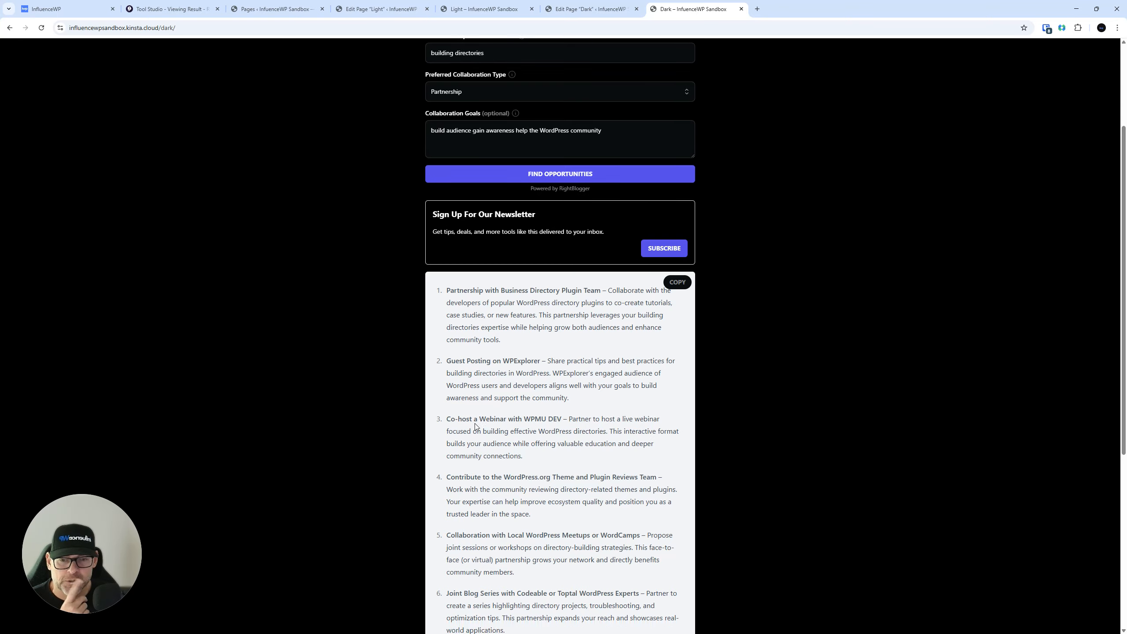
scroll(515, 368, up, 4)
scroll(546, 289, down, 2)
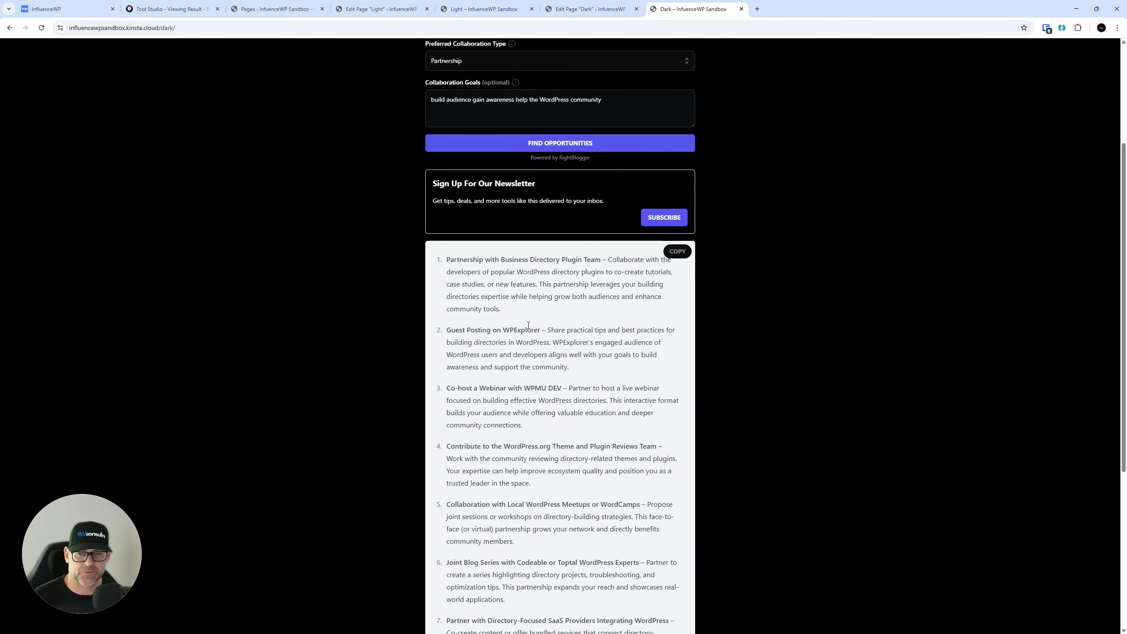
scroll(522, 333, down, 1)
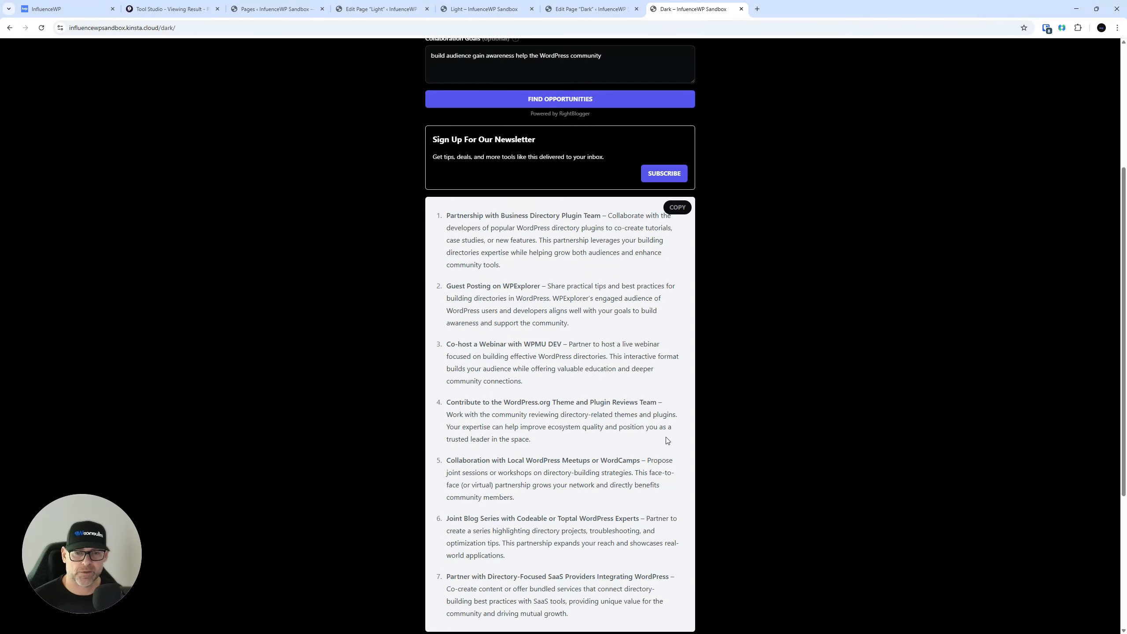
scroll(583, 410, down, 2)
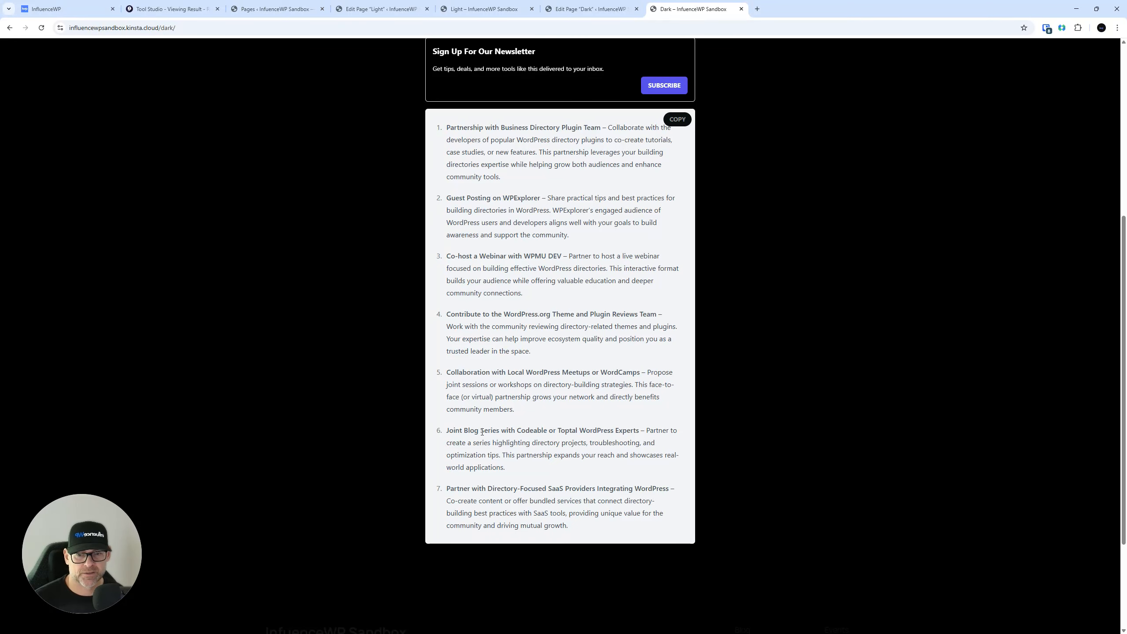
scroll(514, 409, down, 3)
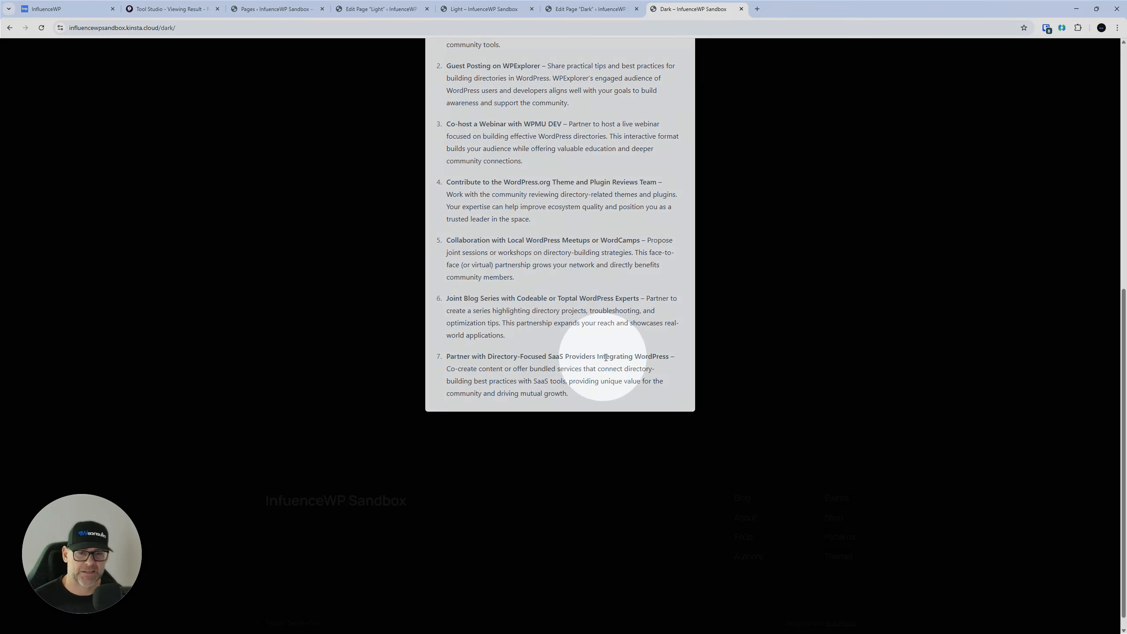
scroll(604, 363, up, 10)
scroll(606, 363, down, 2)
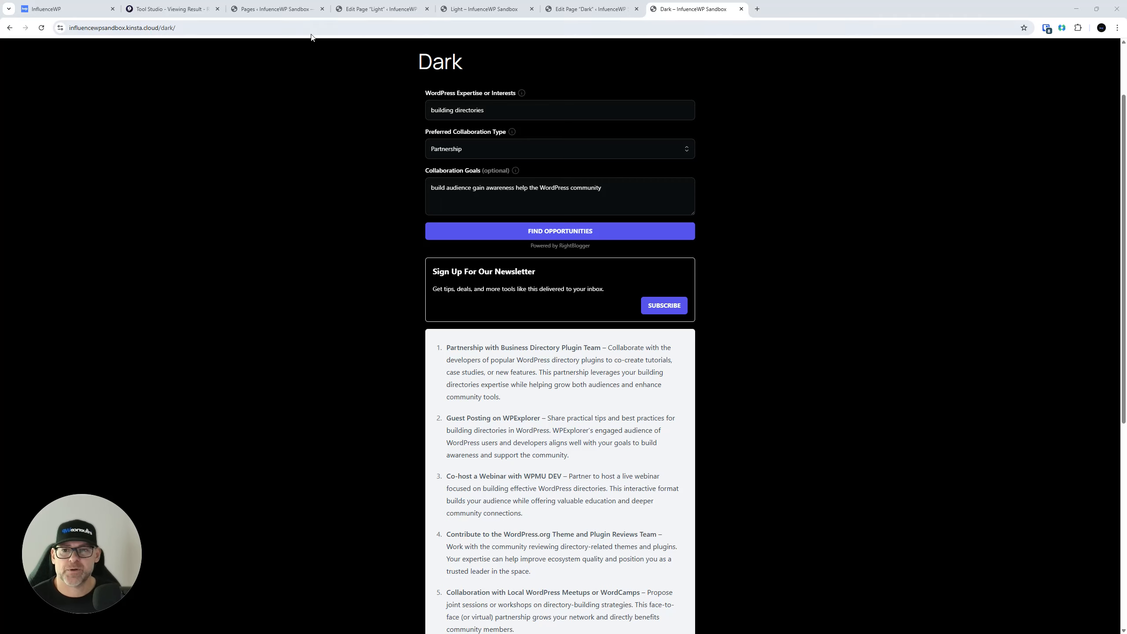
Switch back to the Light page's editor containing the embedded tool's Custom HTML block
click(300, 6)
click(378, 8)
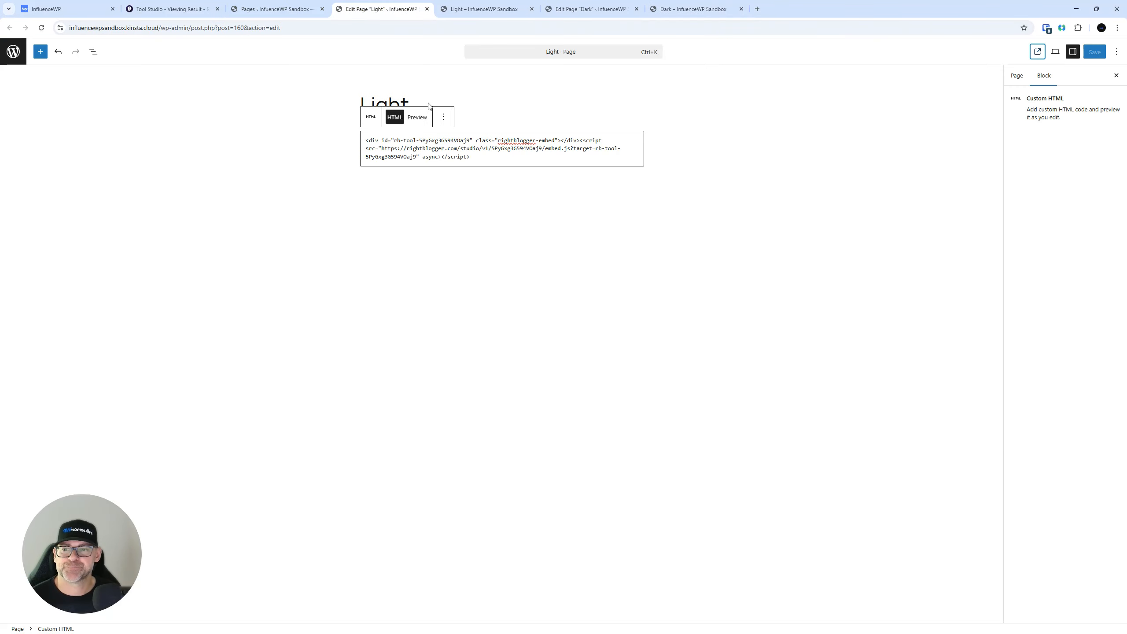
Replace the Light page's Custom HTML code with the copied tool embed code, save, and reload the published Light page
triple_click(416, 145)
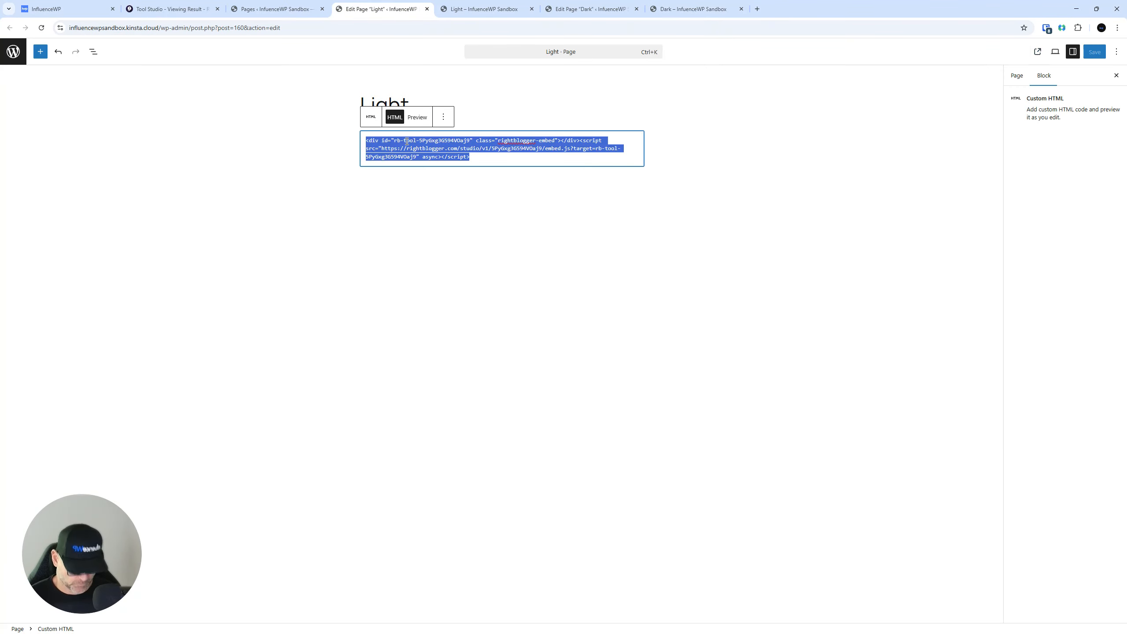
key(ctrl+v)
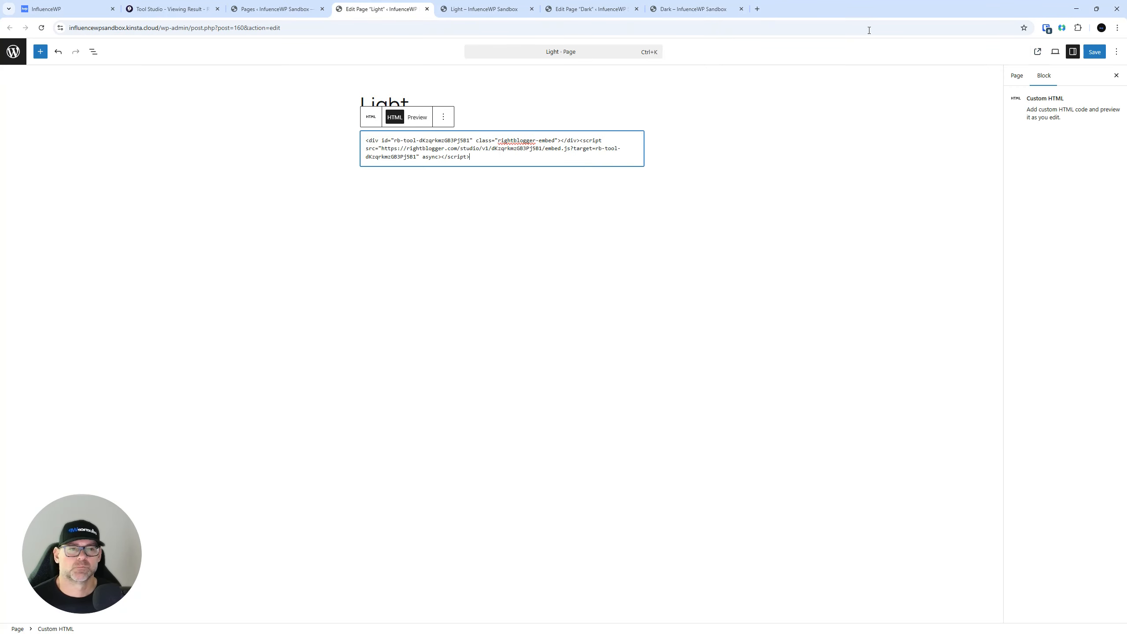
click(1091, 56)
click(459, 13)
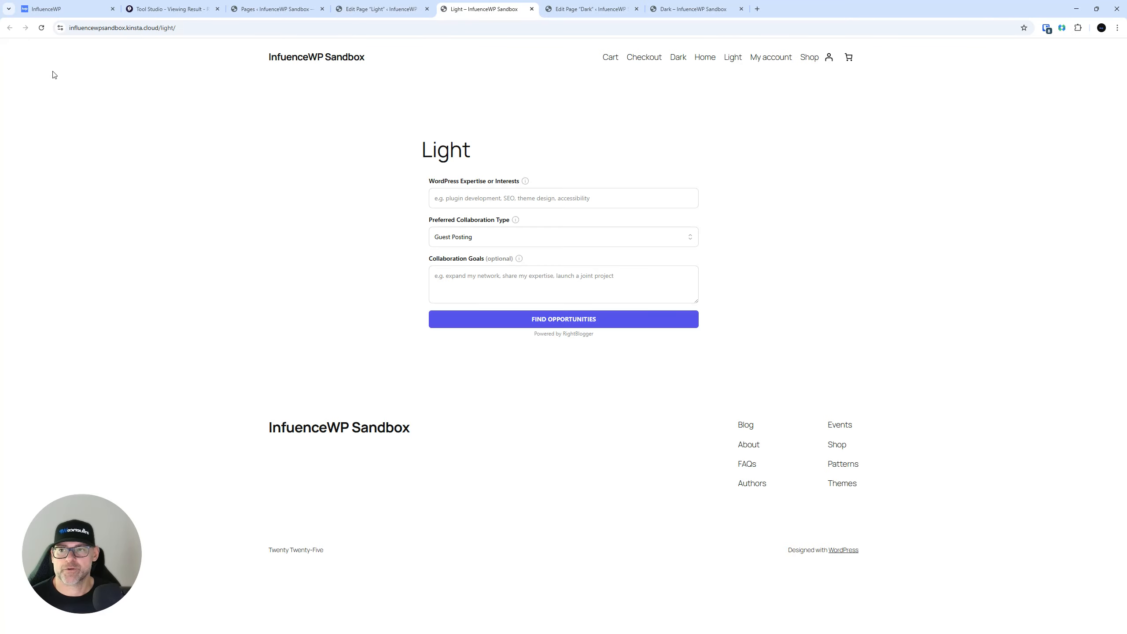
click(42, 27)
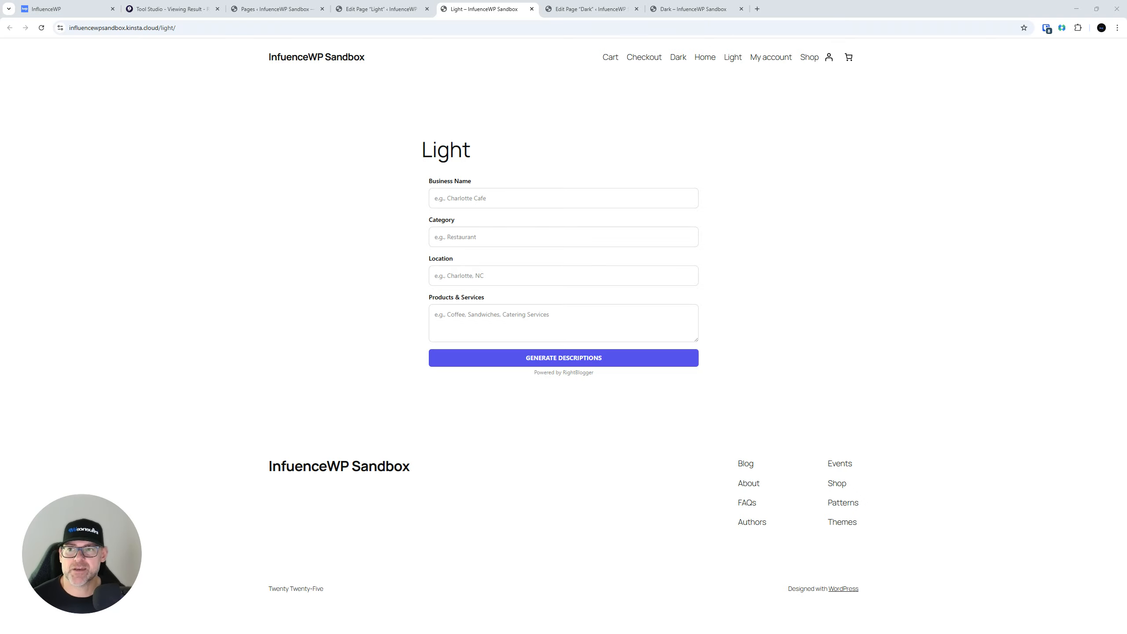
Browse the featured listings on the InfluenceWP homepage, including the Slim SEO Pro deal's description
click(67, 9)
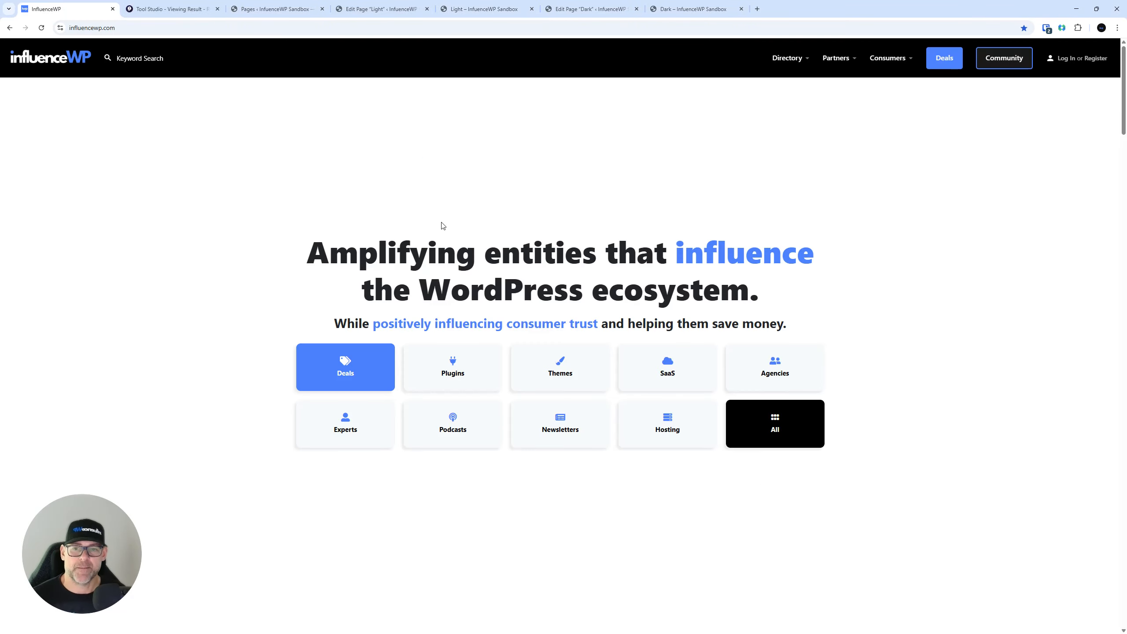
scroll(362, 363, down, 15)
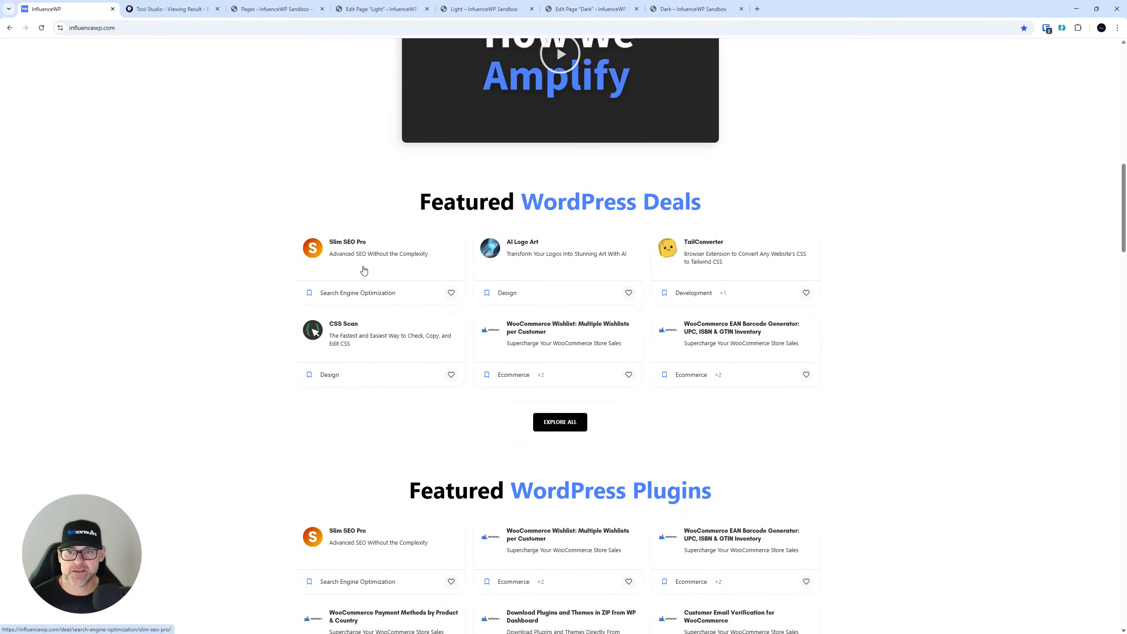
click(364, 257)
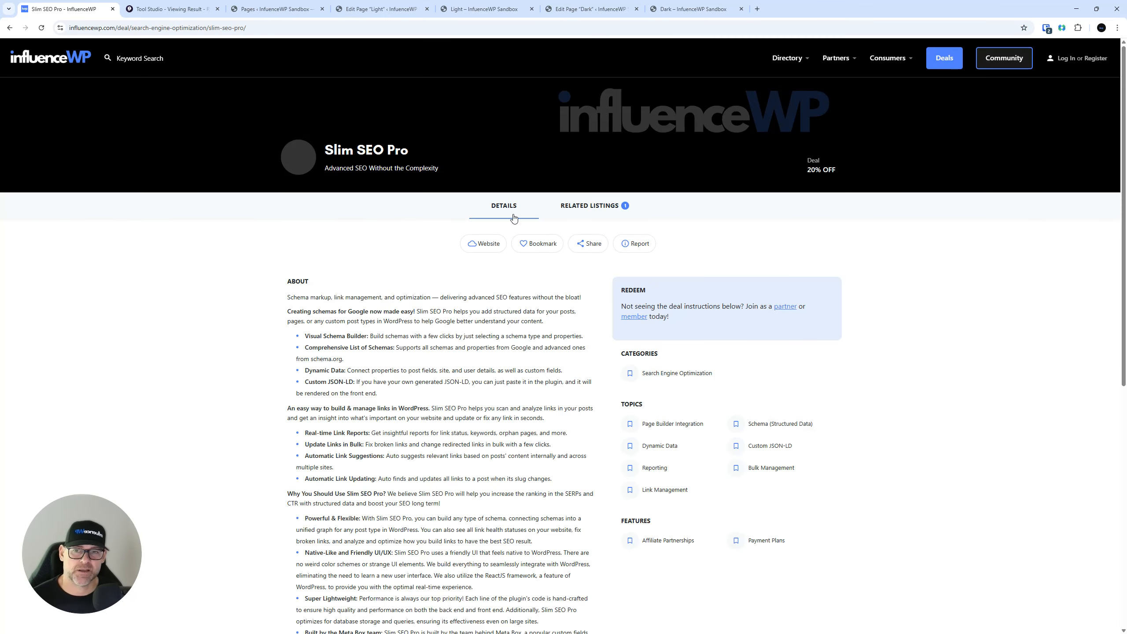
scroll(283, 297, down, 15)
scroll(283, 297, up, 15)
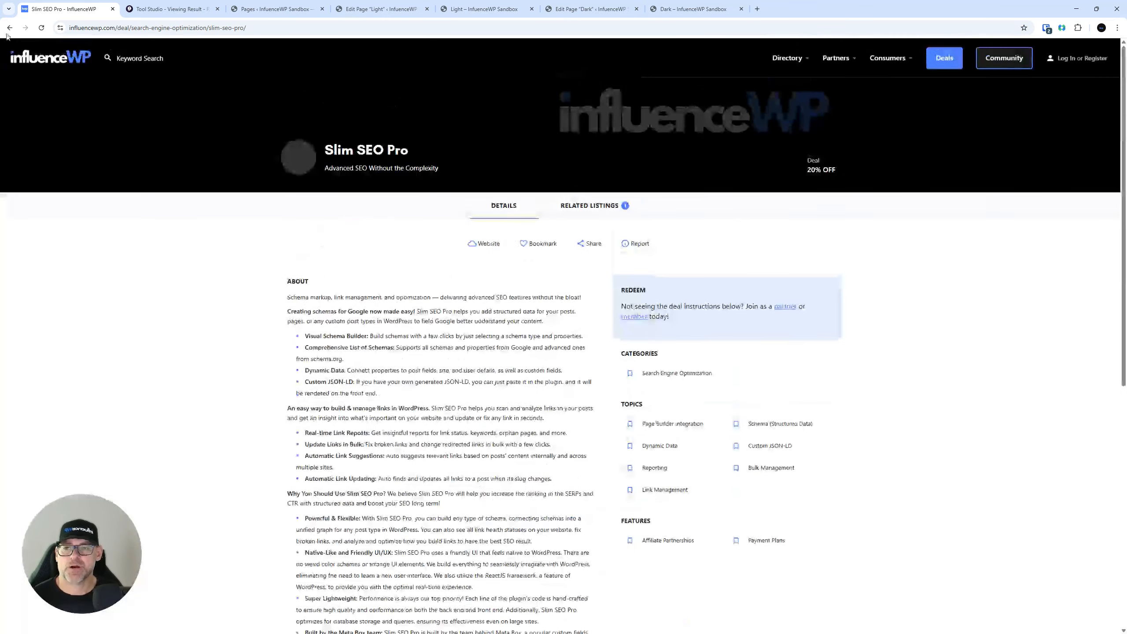
key(alt+Left)
scroll(433, 244, down, 20)
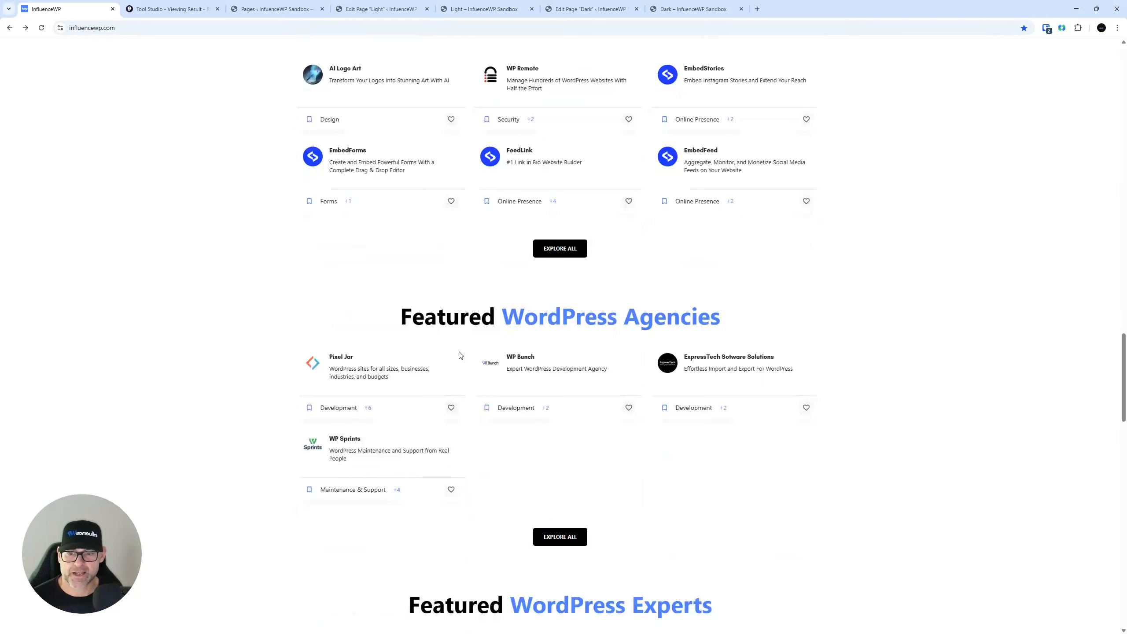
scroll(460, 354, down, 4)
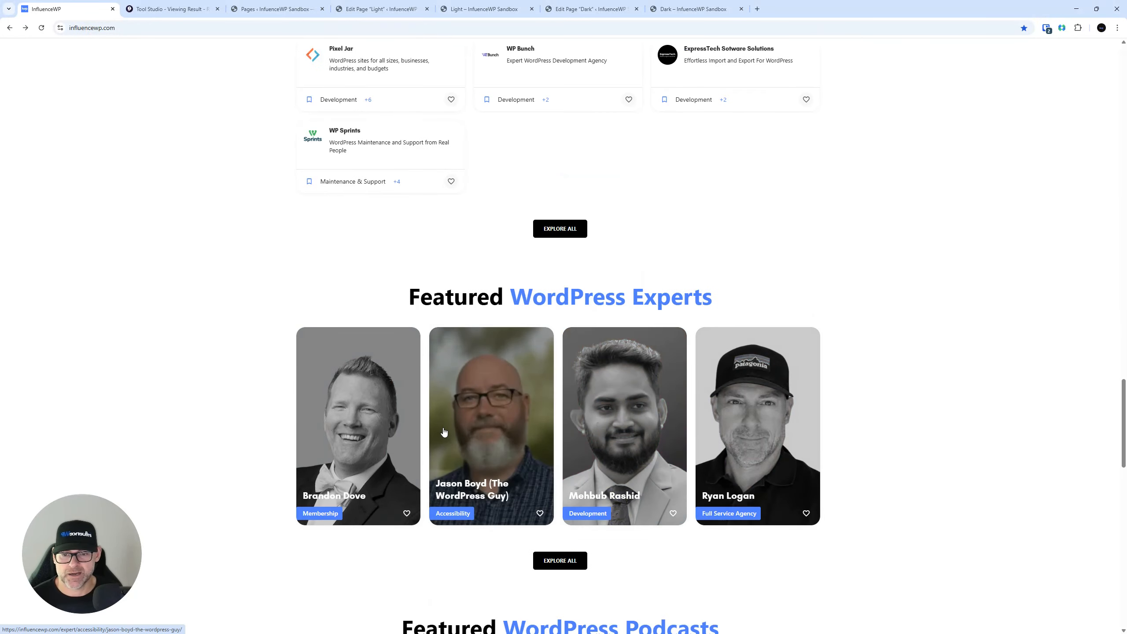
Open the first featured WordPress expert's profile and examine the About text and services
click(364, 418)
scroll(521, 352, down, 2)
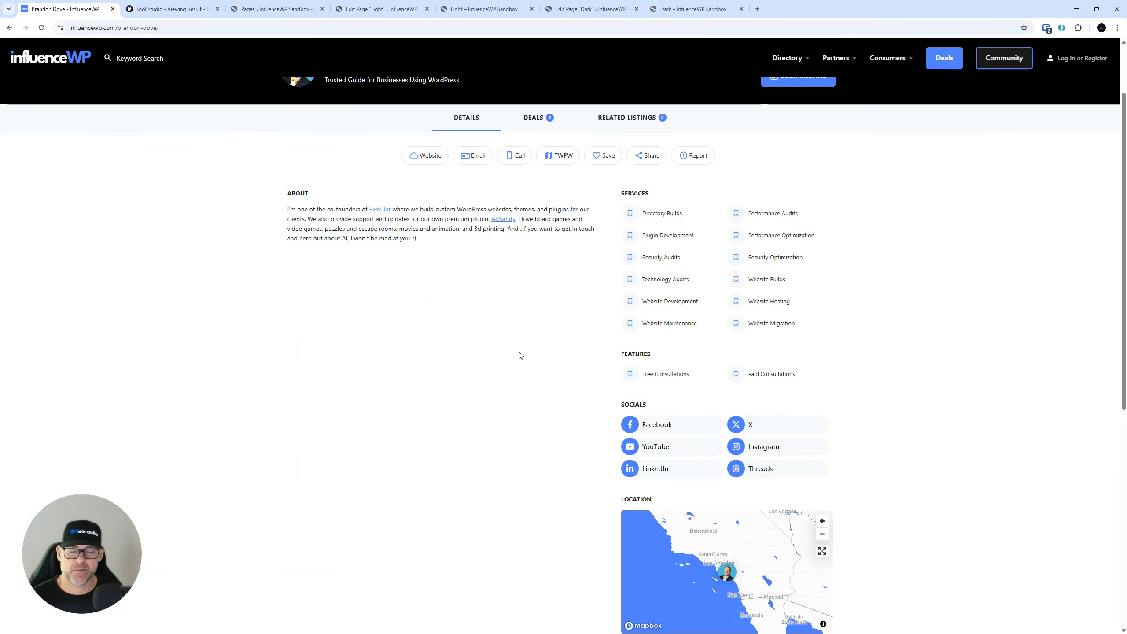
scroll(242, 339, up, 2)
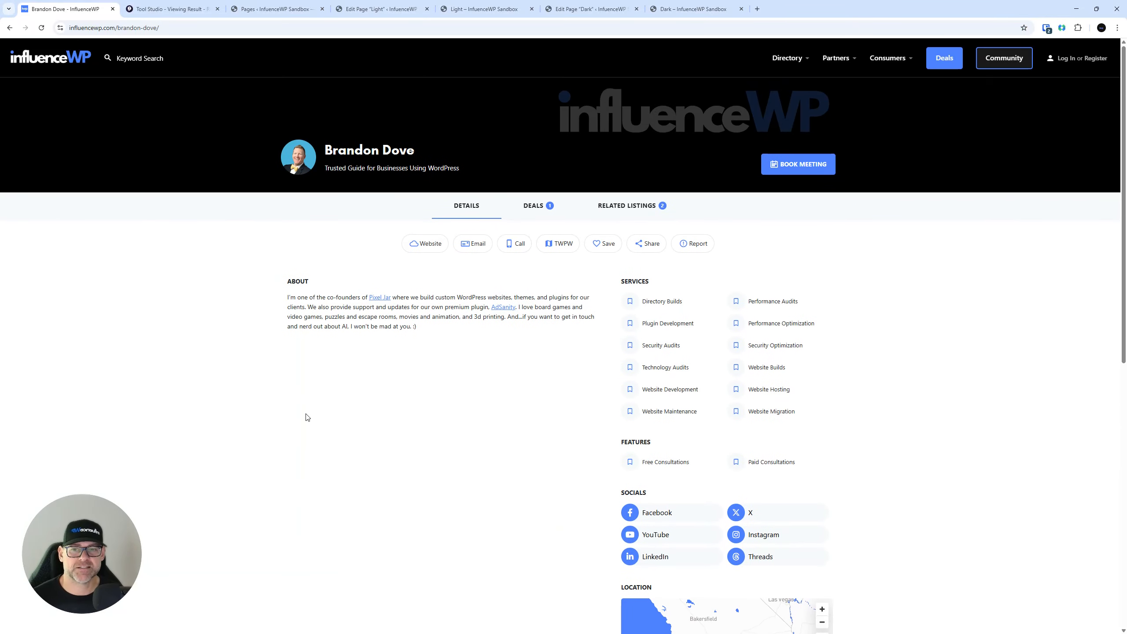
triple_click(311, 324)
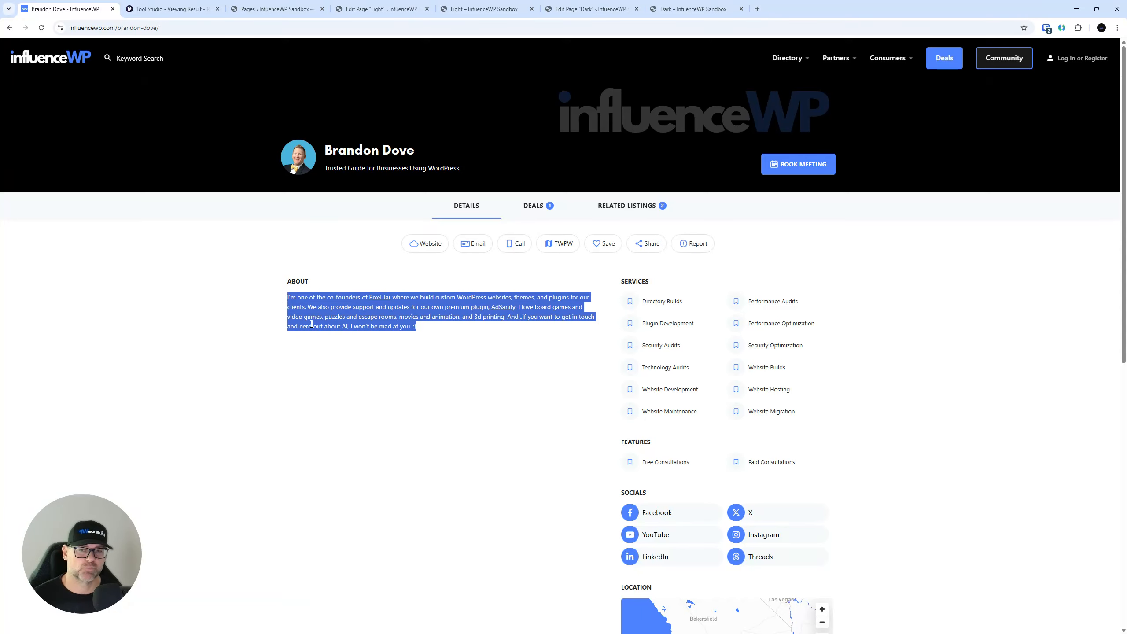
click(302, 387)
triple_click(319, 326)
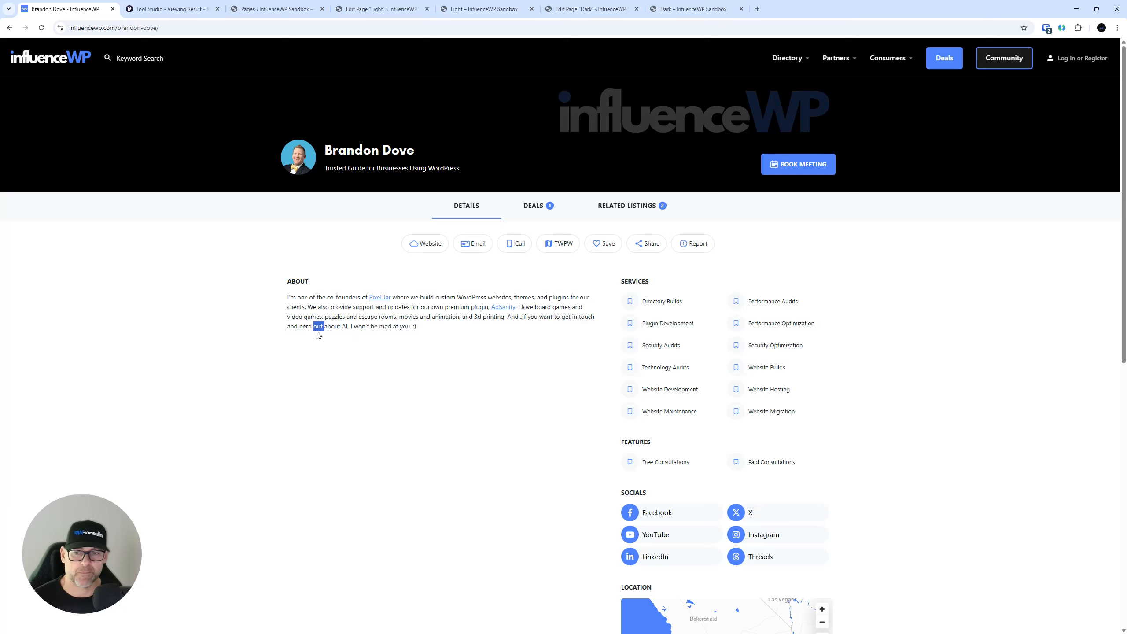
click(336, 404)
double_click(334, 327)
click(318, 413)
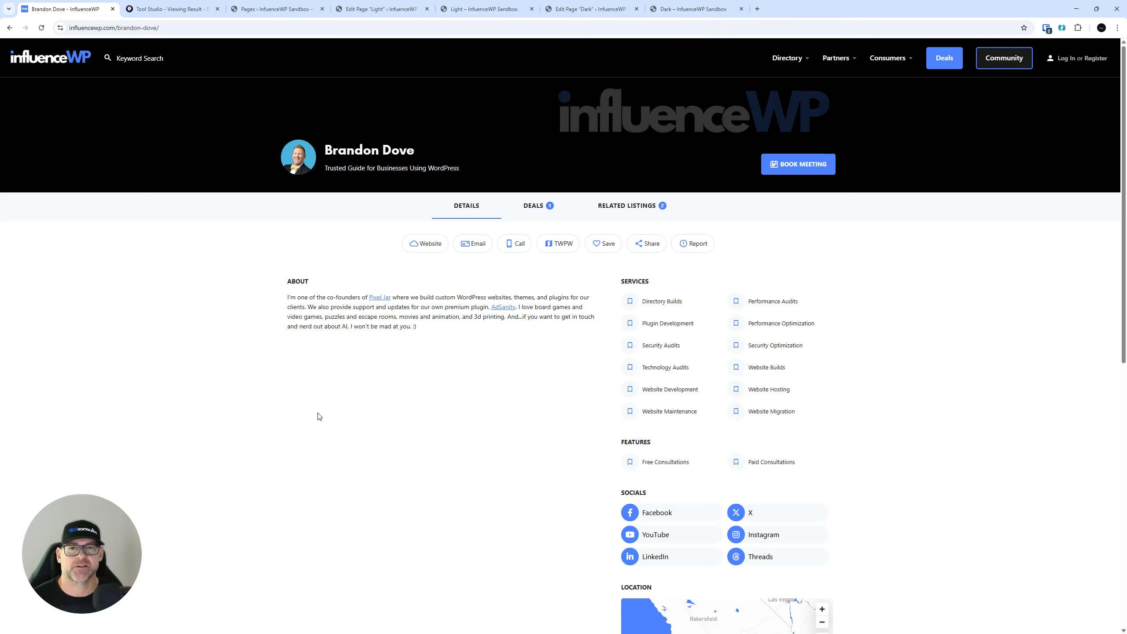
Return to the published Light page and enter Pixel Jar as the business name in the embedded tool
click(695, 4)
click(346, 5)
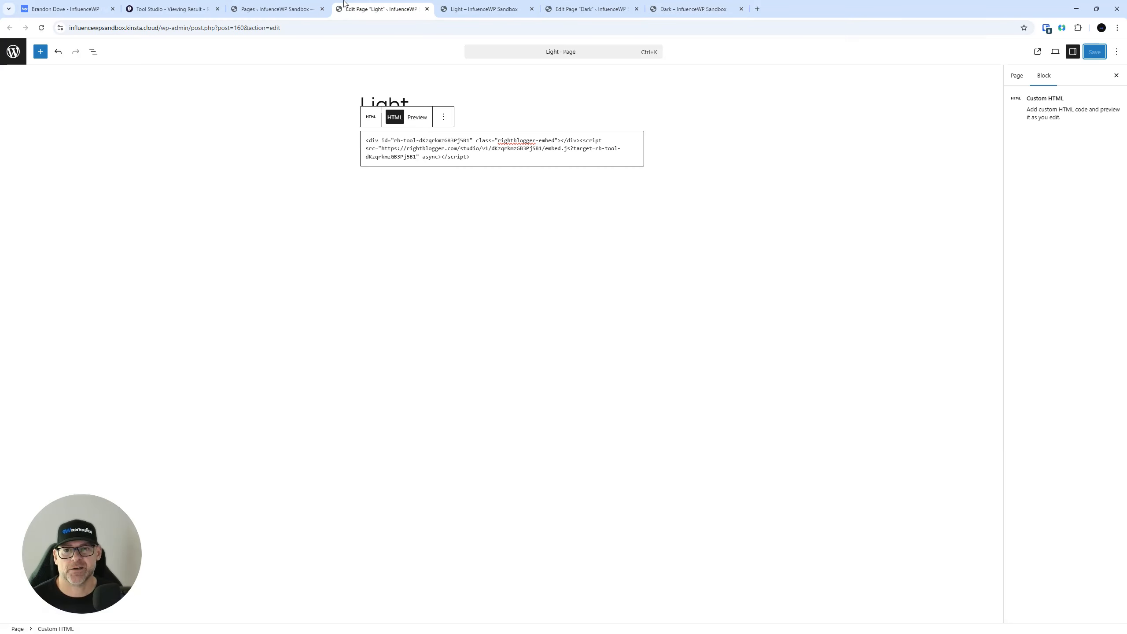
click(484, 4)
click(486, 199)
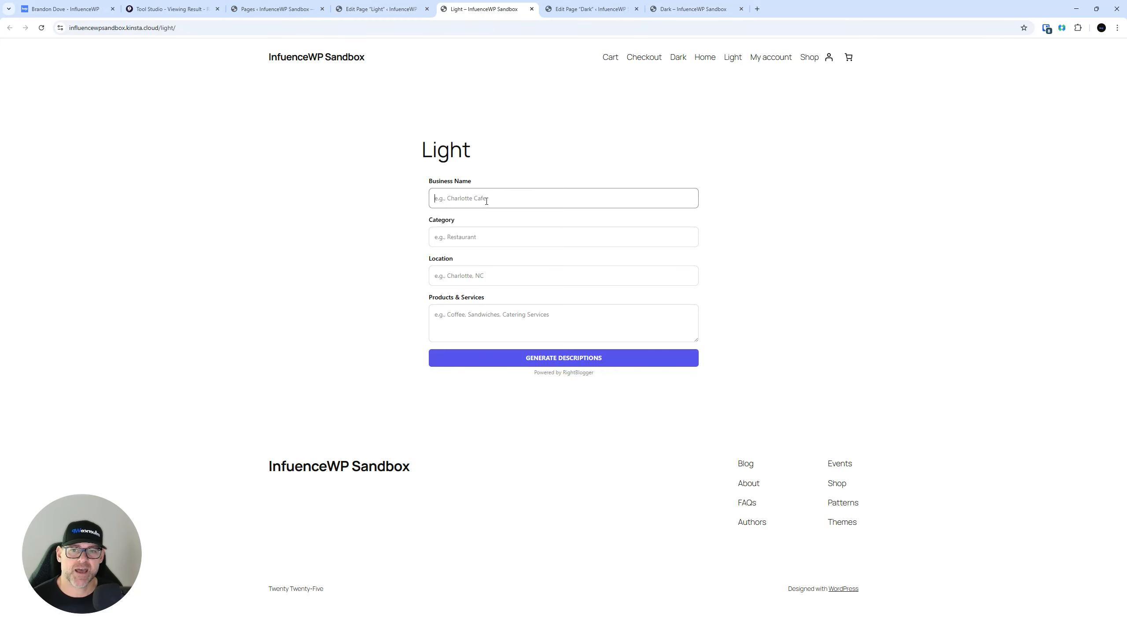
text(B)
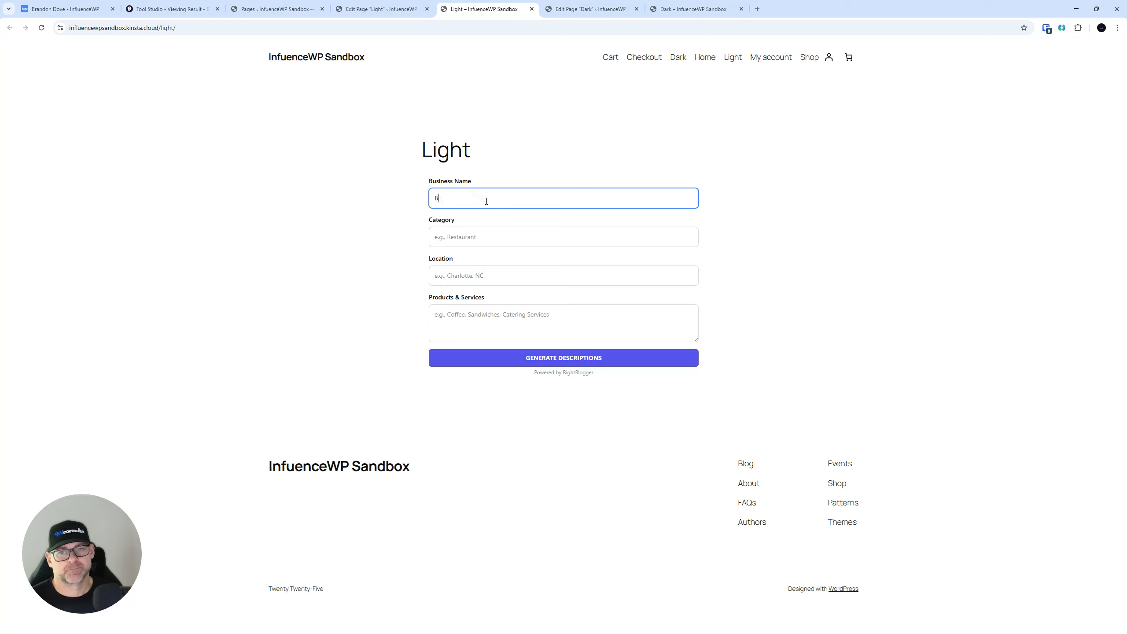
text(rand)
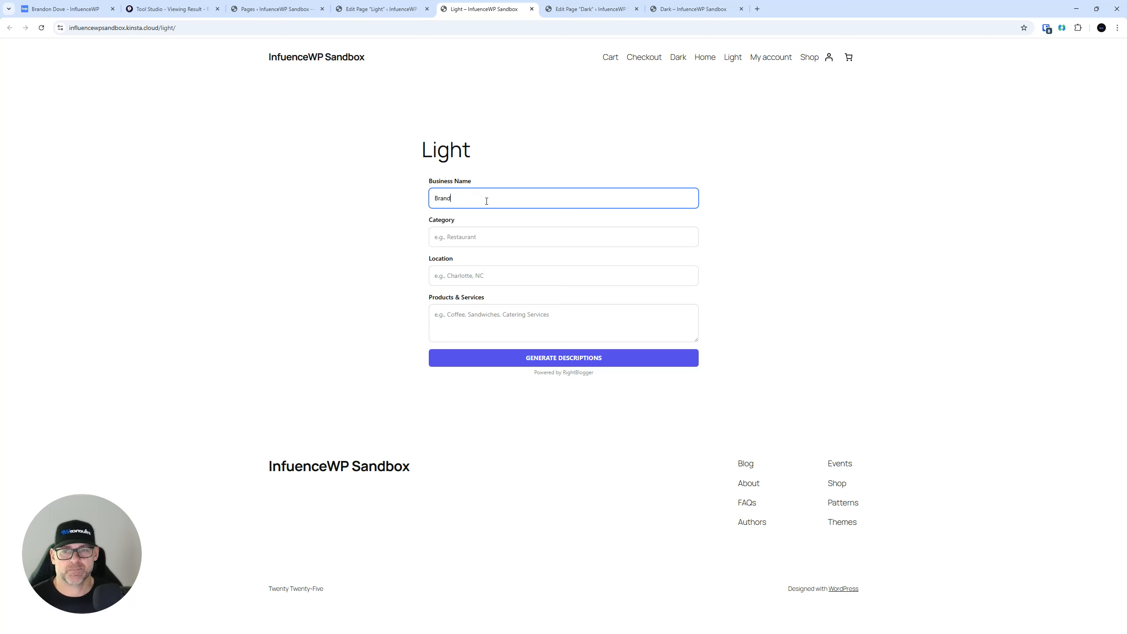
click(57, 5)
click(483, 9)
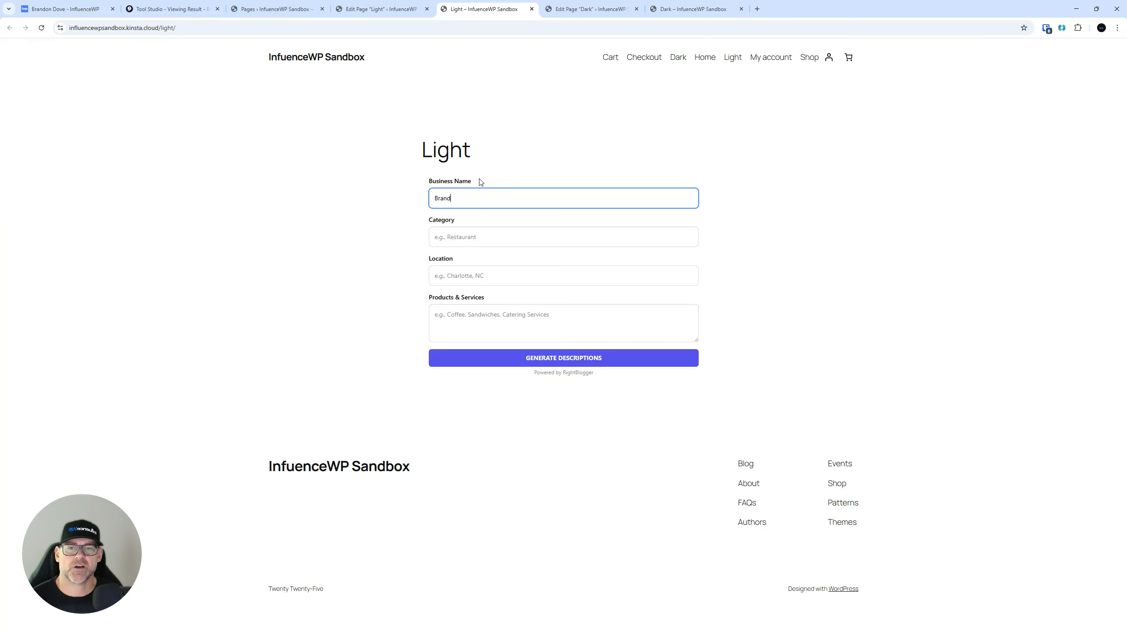
double_click(466, 199)
text(Pixel Jar)
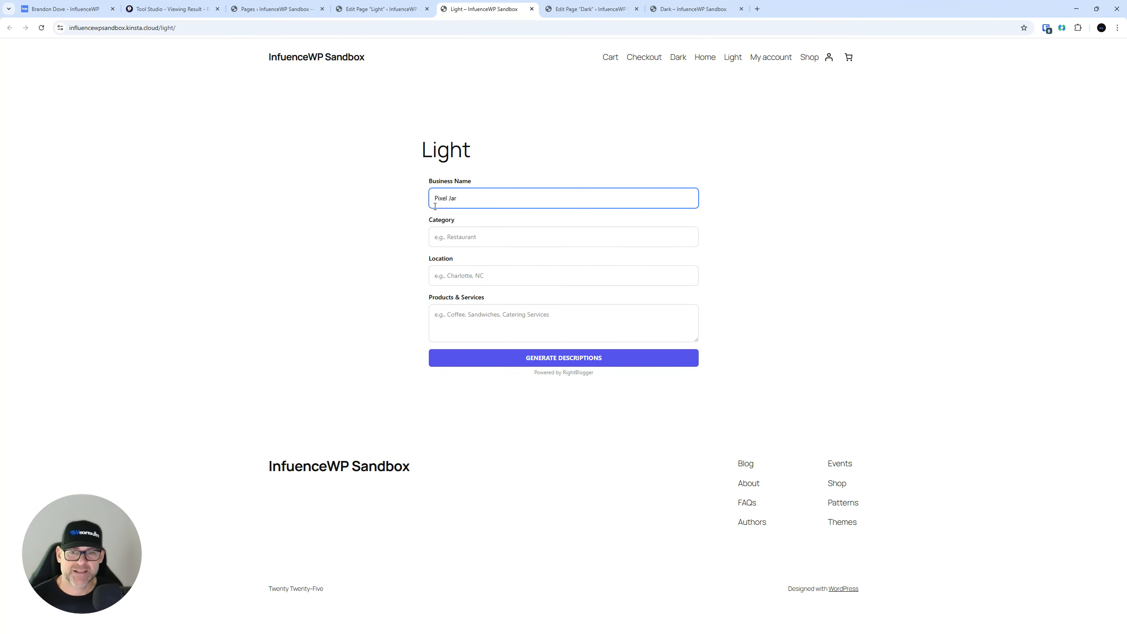
Enter WordPress Plugin as the business category
click(463, 238)
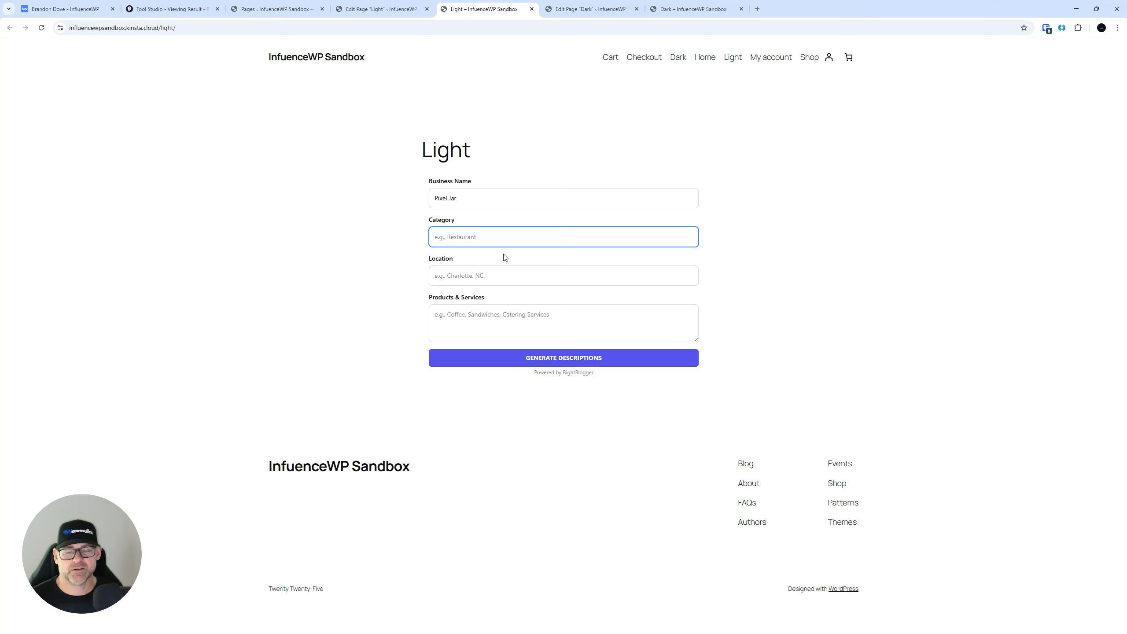
text(Word)
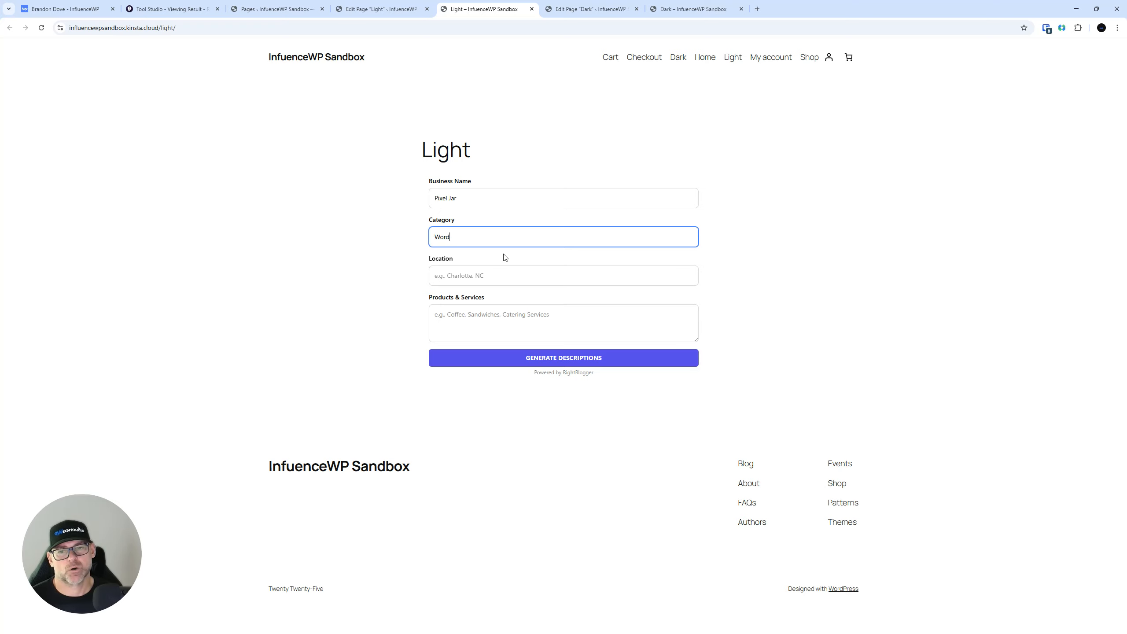
text(Press Pl)
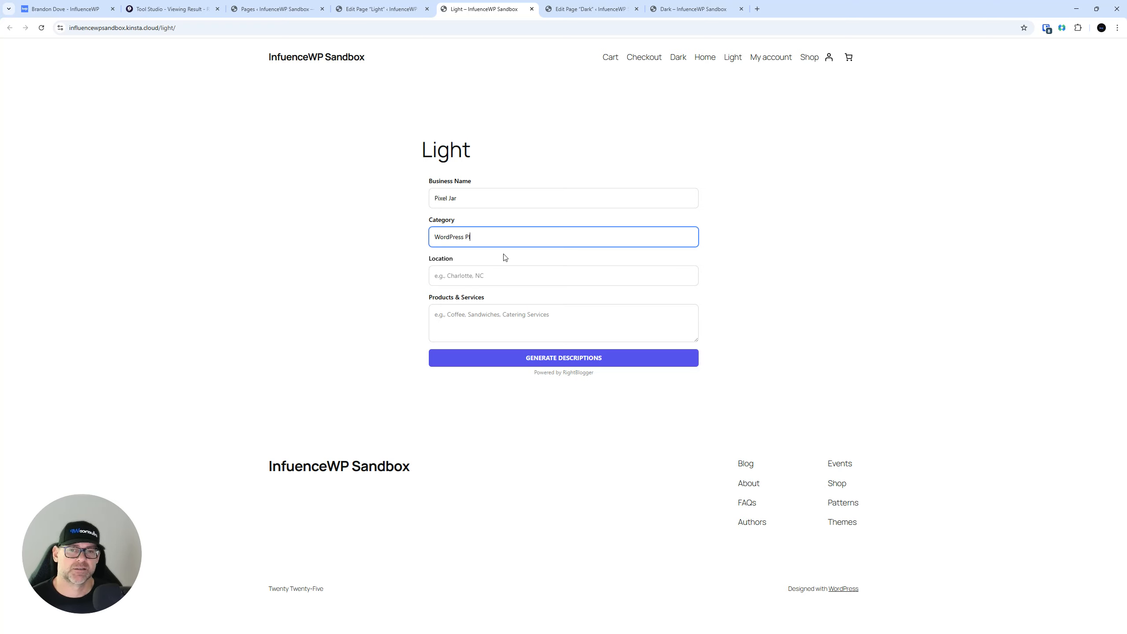
text(ugin)
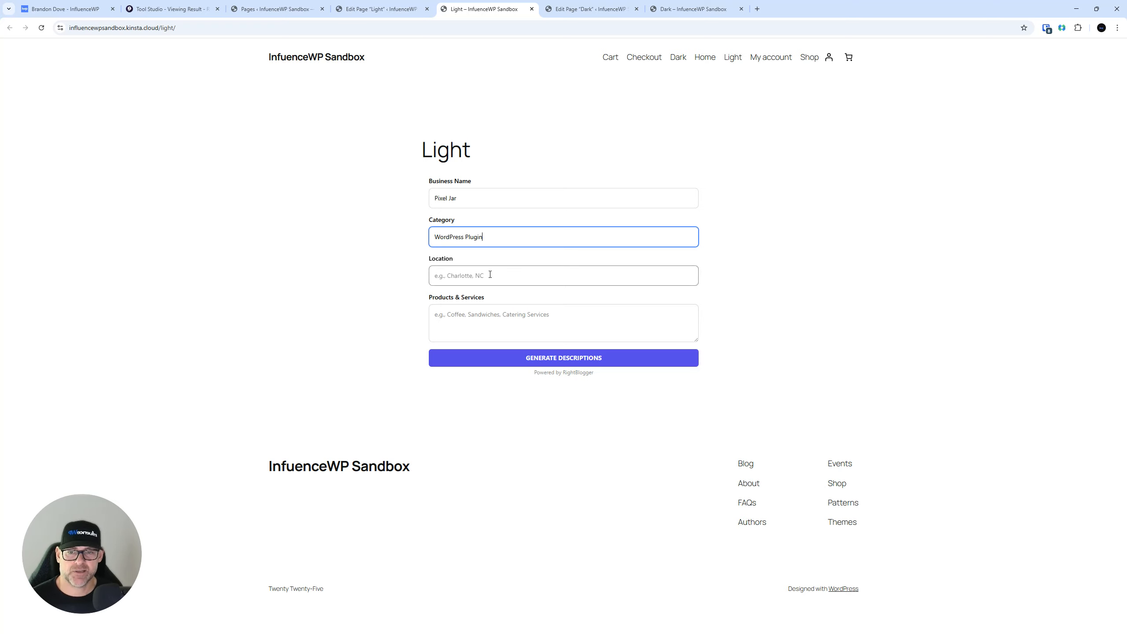
Check the related listings on the InfluenceWP expert profile for the business type
click(489, 274)
click(66, 9)
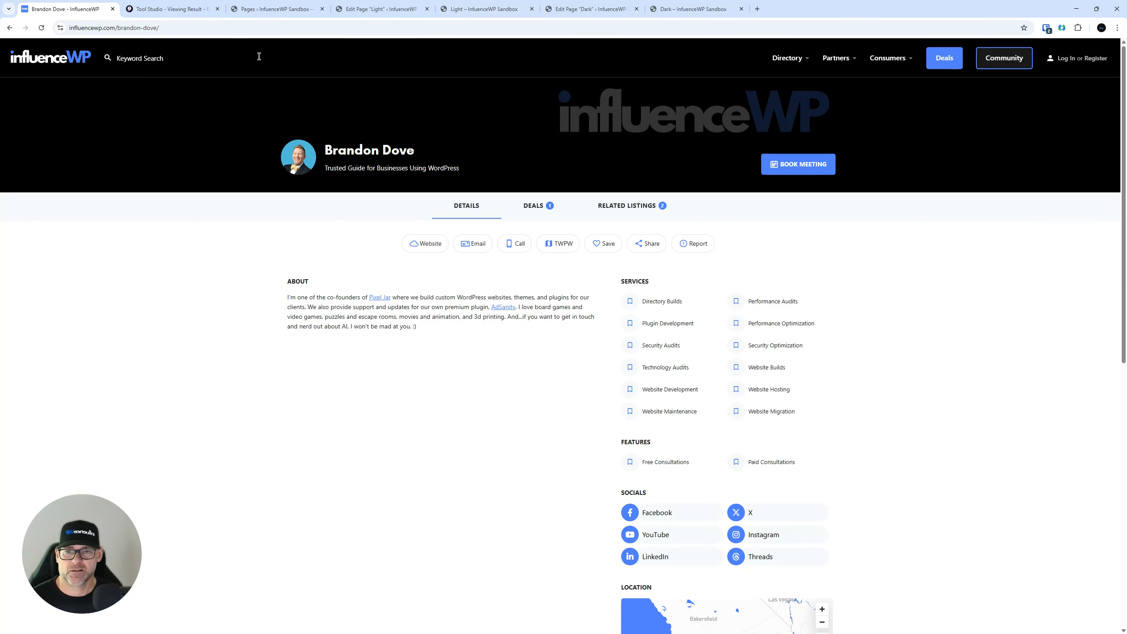
click(604, 212)
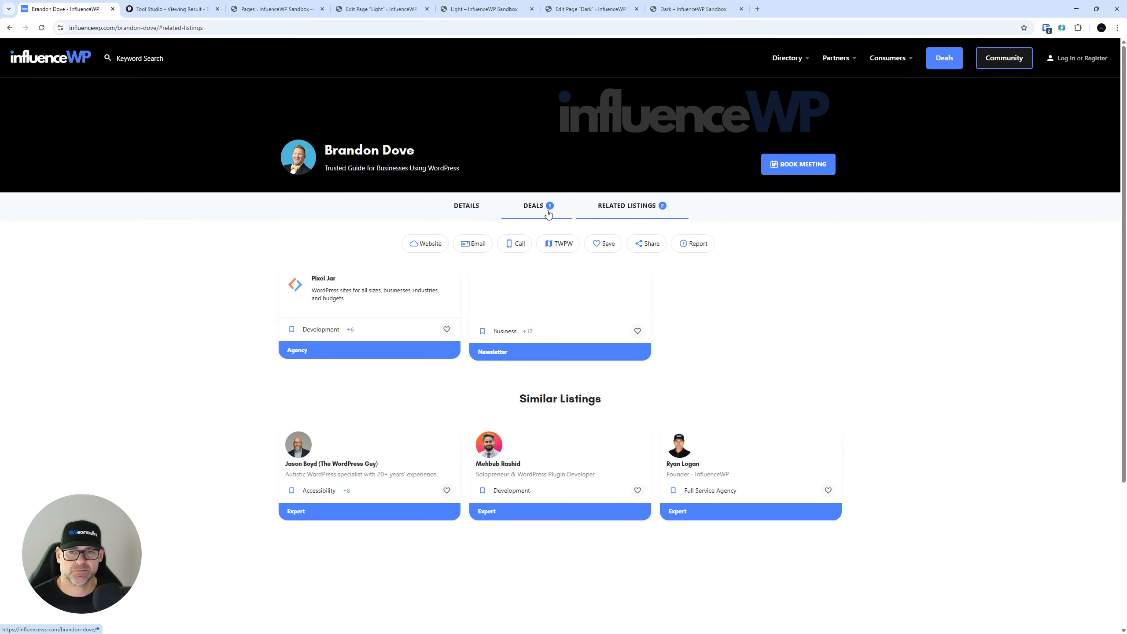
click(173, 8)
Change the category on the Light page to WordPress Agency and set the location to Charlotte, NC
click(483, 9)
double_click(453, 235)
key(ctrl+a)
key(End)
key(BackSpace)
key(BackSpace)
key(BackSpace)
text(Ag)
click(464, 276)
text(Charlotte, NC)
Copy "custom WordPress websites" from the expert profile's About text into the Light page's Products & Services field
click(455, 319)
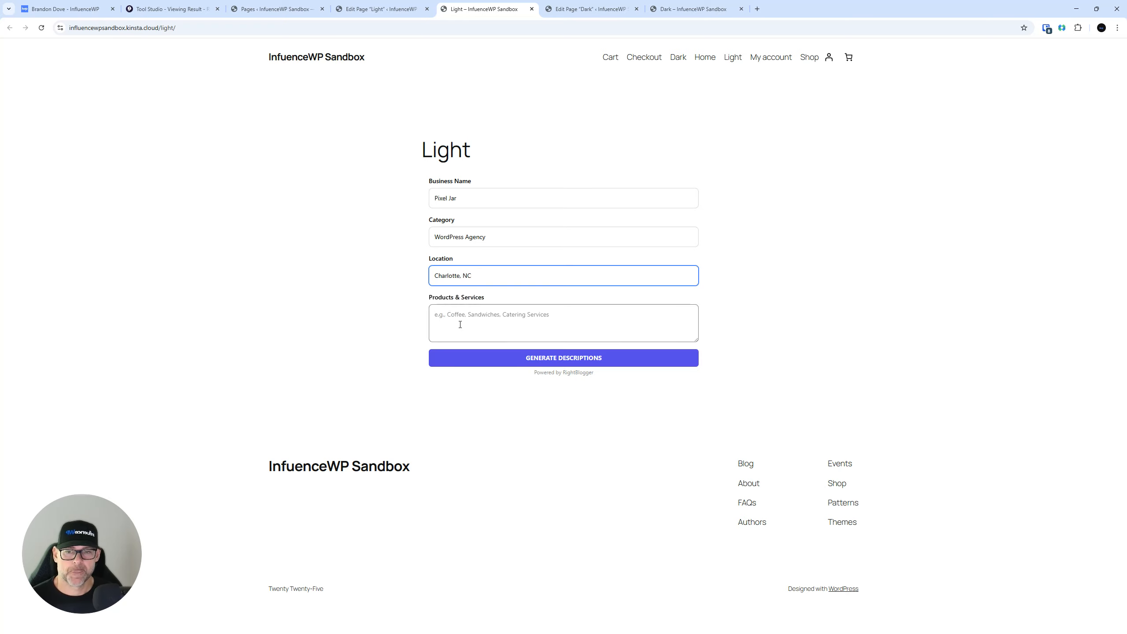
click(62, 9)
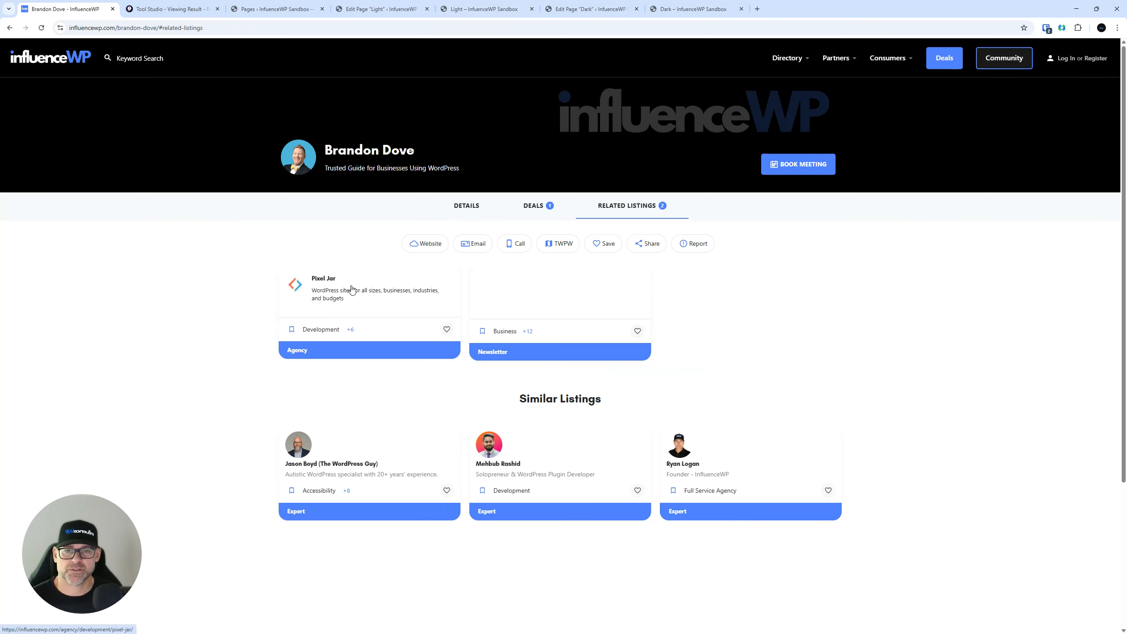
click(466, 205)
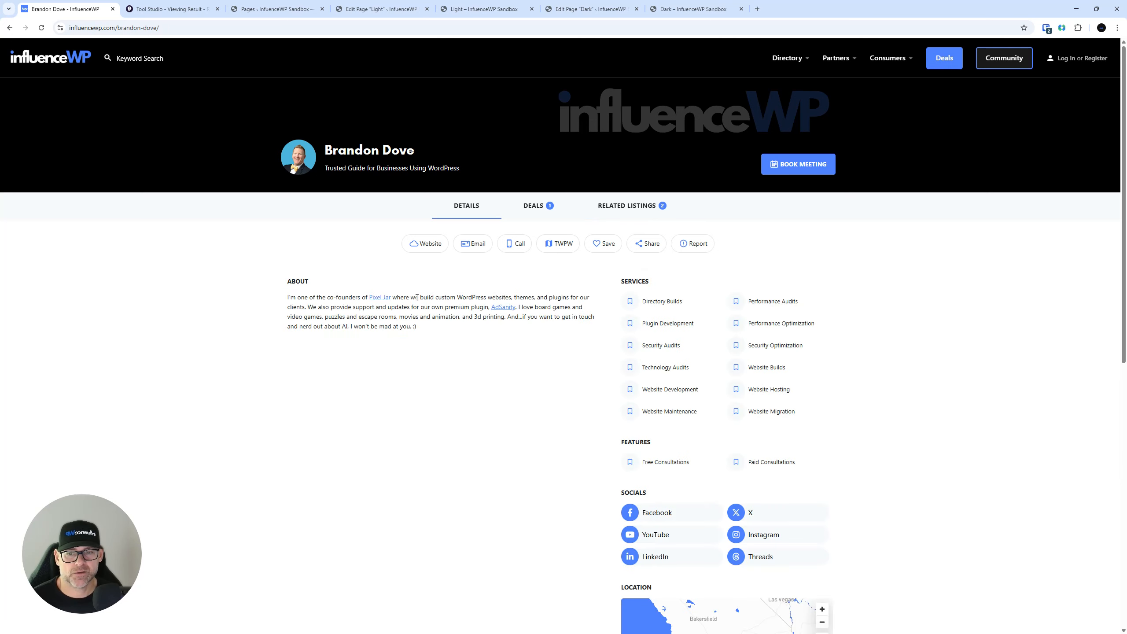
drag(436, 298, 512, 295)
key(ctrl+c)
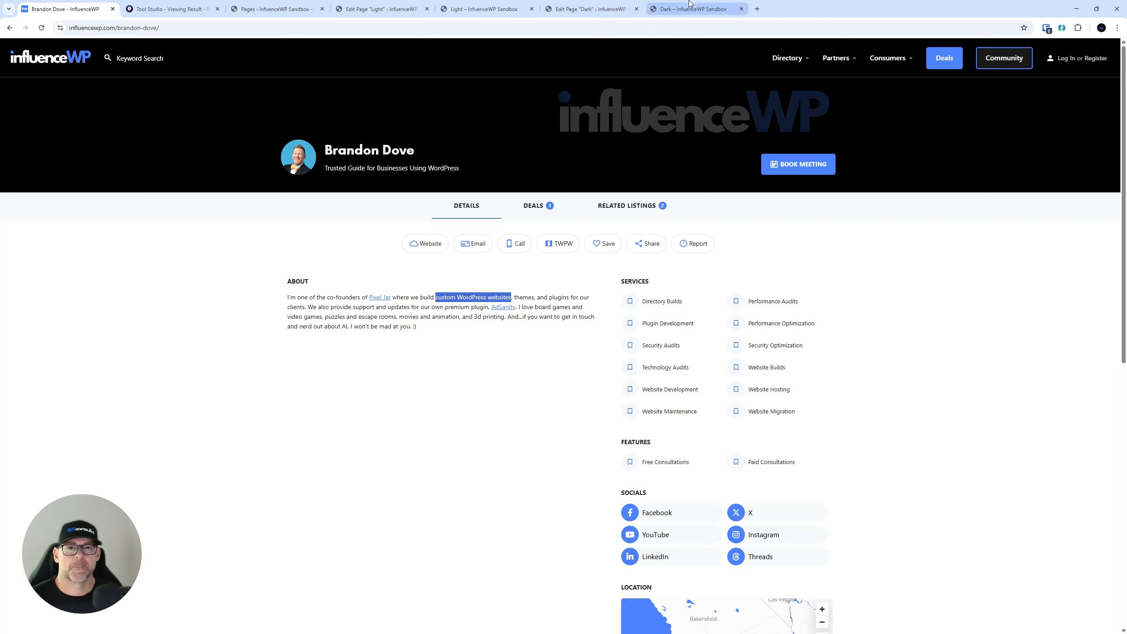
click(589, 9)
click(395, 8)
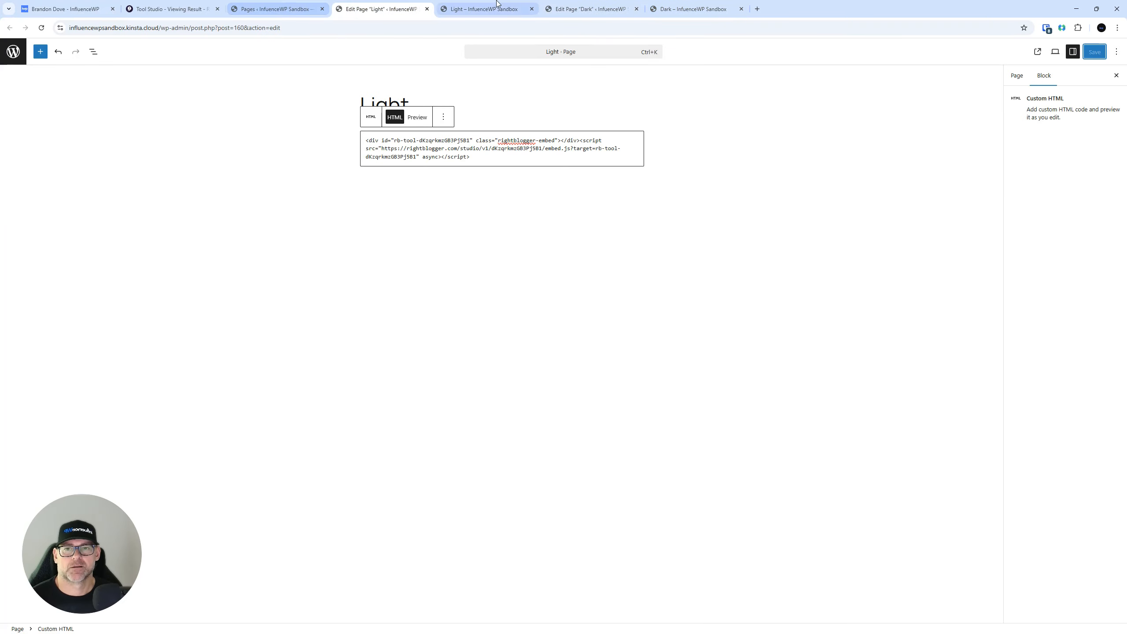
click(484, 8)
key(ctrl+v)
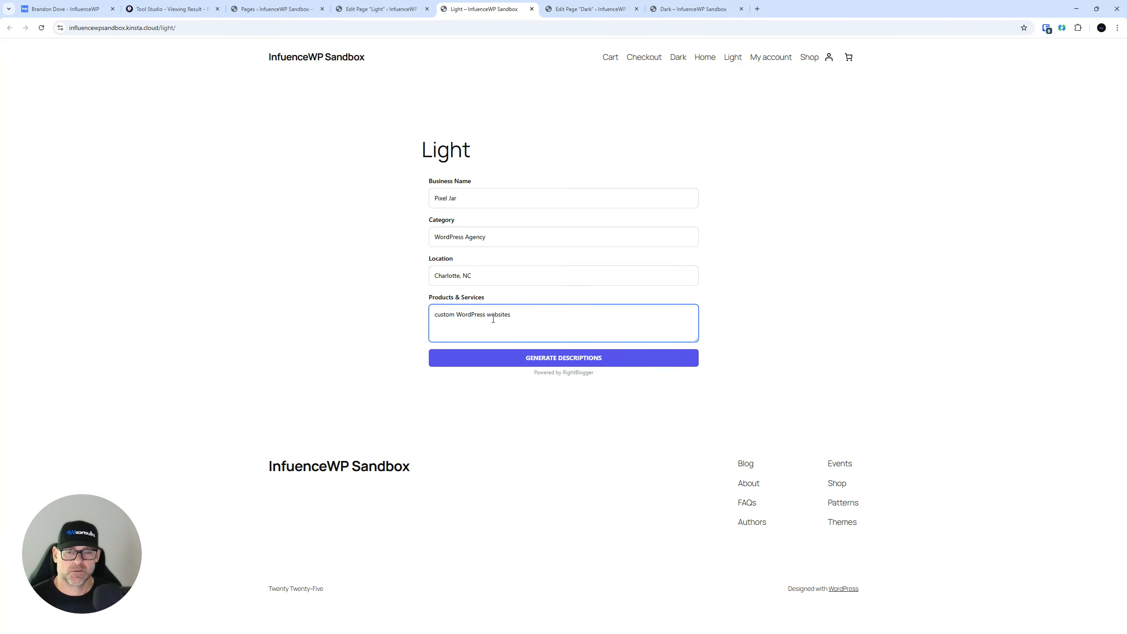
Add "custom WordPress themes" as a second line under Products & Services
key(Return)
key(ctrl+v)
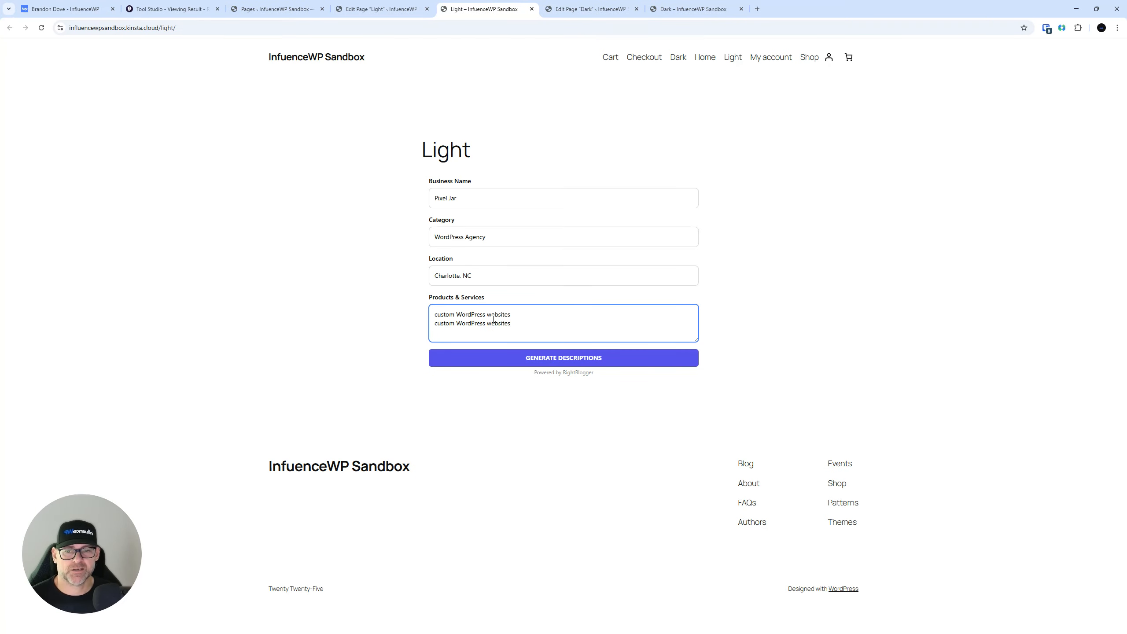
text(themes)
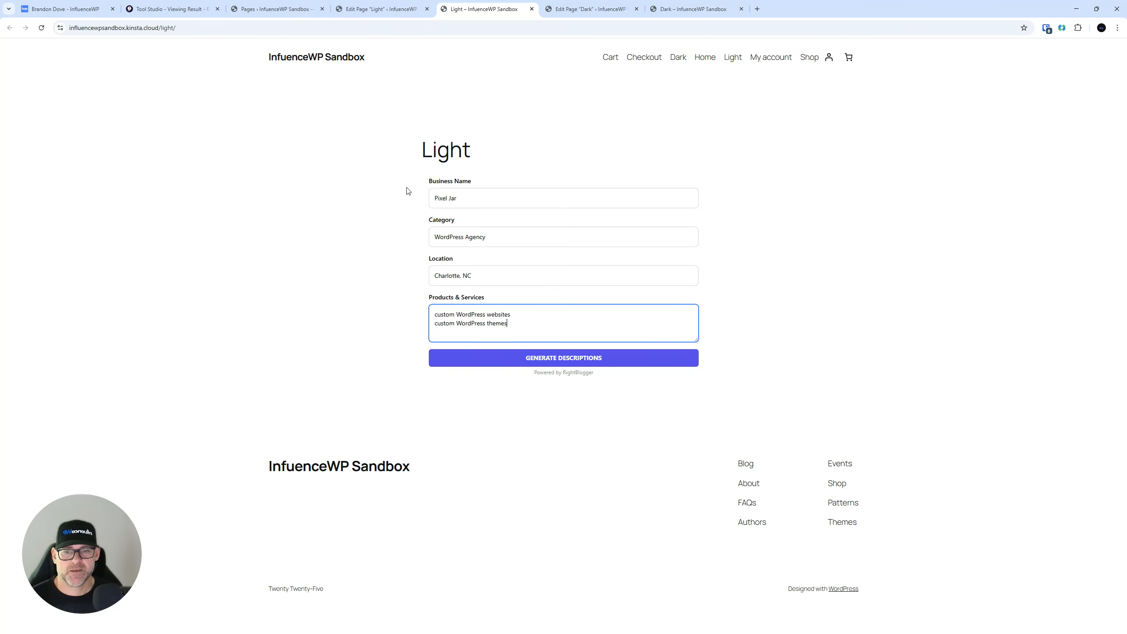
Recheck the expert profile's About text and add "custom WordPress plugins" as the third line under Products & Services on the Light page
click(66, 11)
click(530, 291)
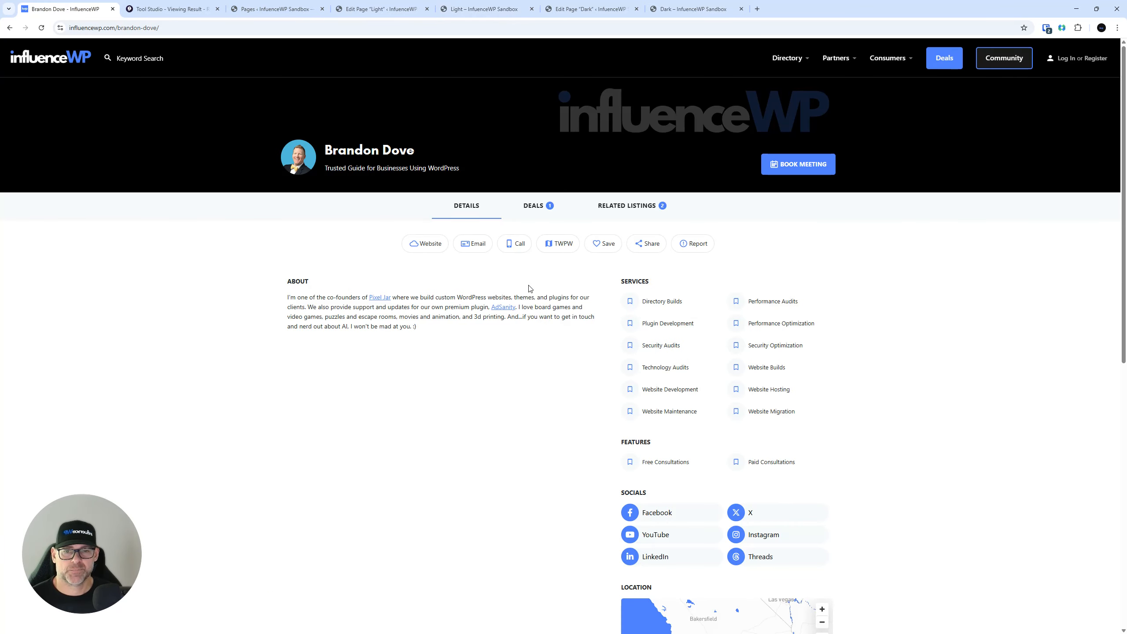
click(513, 5)
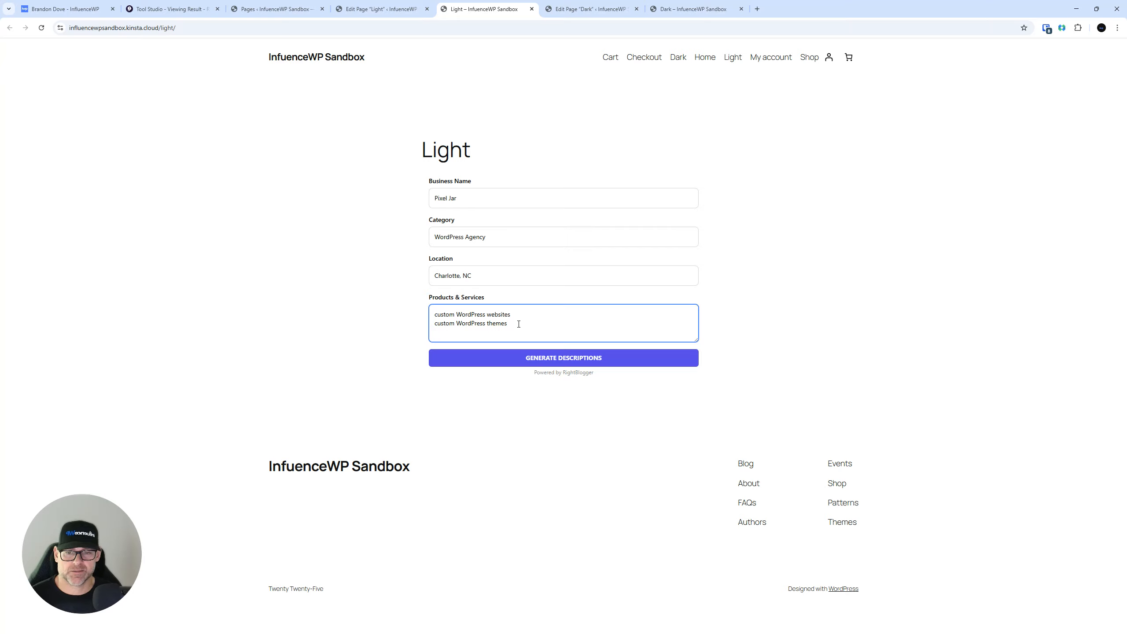
text(custom WordPress themes)
double_click(496, 333)
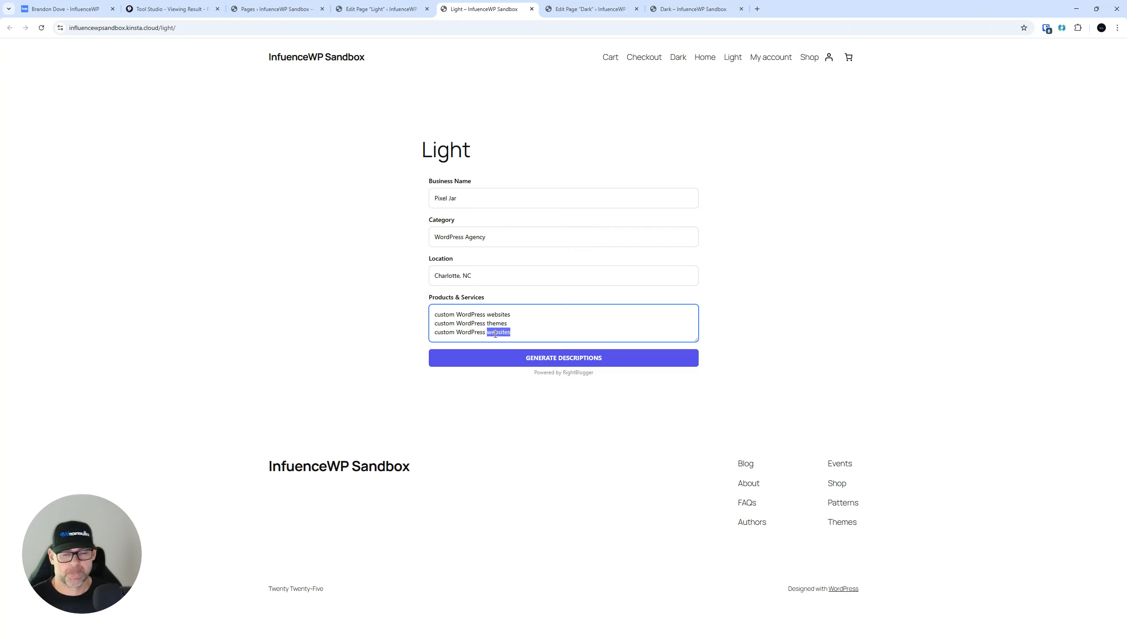
text(plugin)
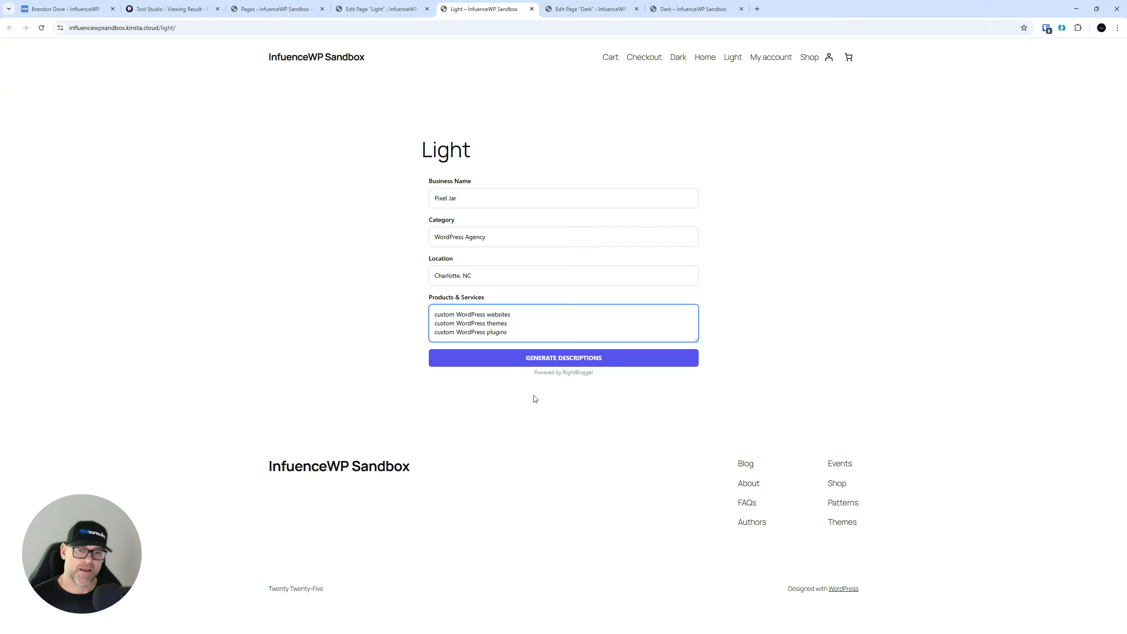
Generate the business description for Pixel Jar on the Light page and copy the generated text
click(539, 363)
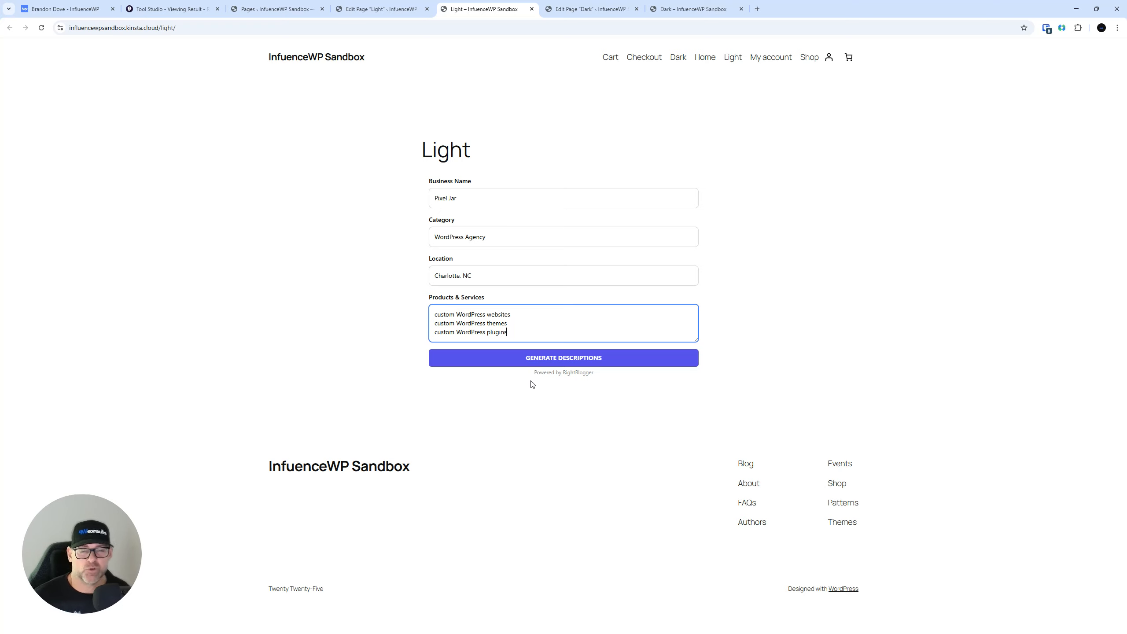
click(566, 359)
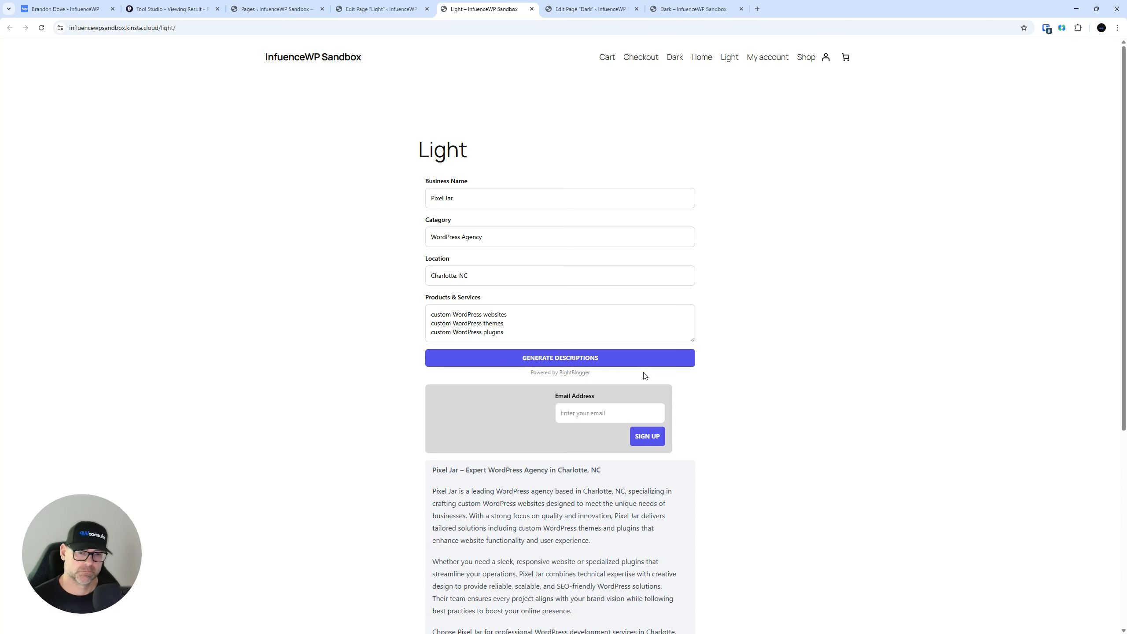
scroll(708, 297, down, 3)
scroll(345, 325, down, 5)
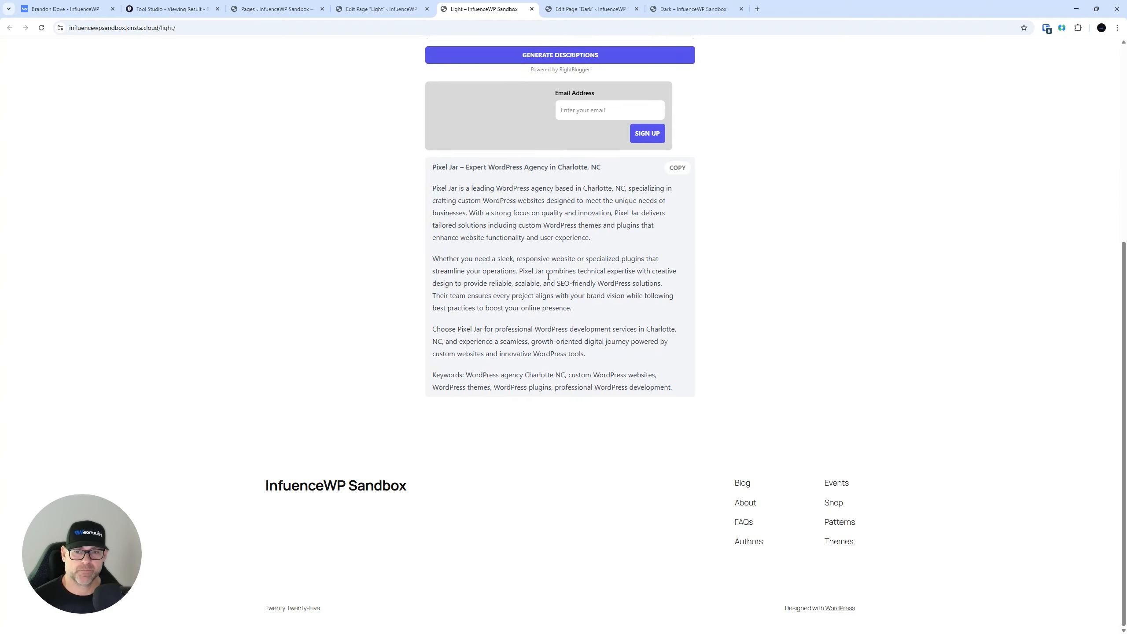
click(677, 168)
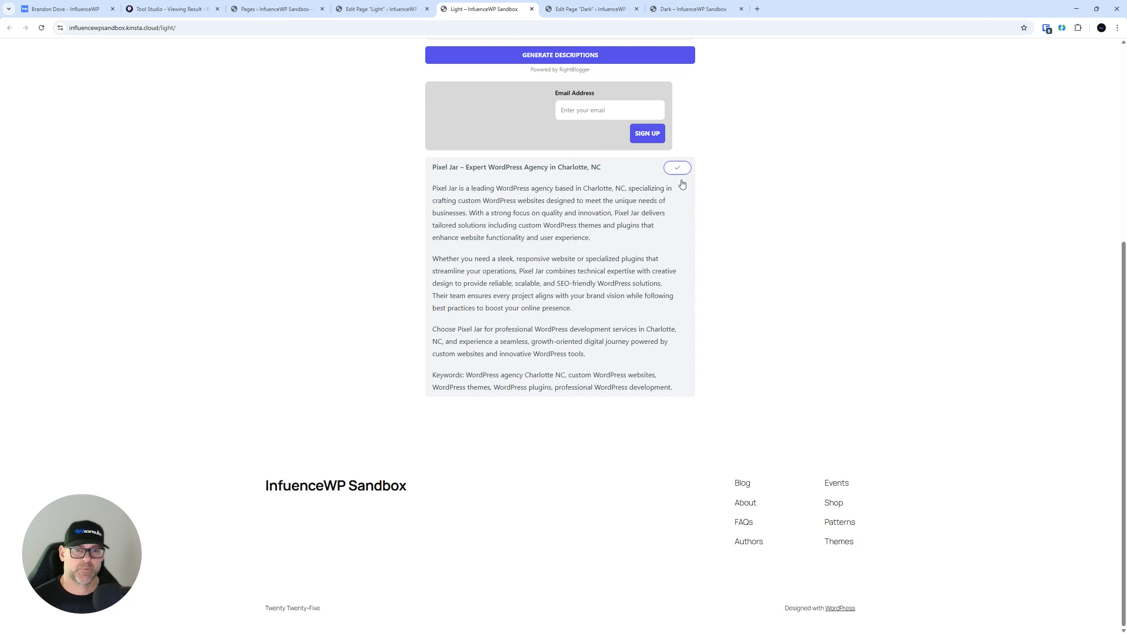
Compare the expert profile's About text with the generated description on the Light page, and review the tool output on the Dark page
click(55, 5)
drag(417, 327, 281, 304)
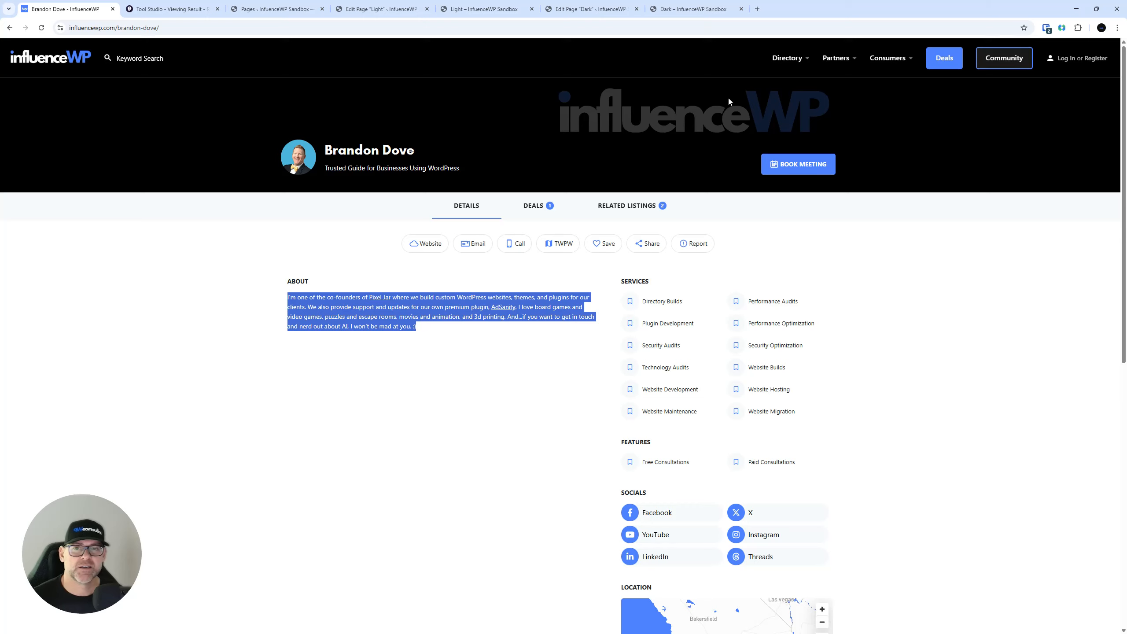
click(486, 9)
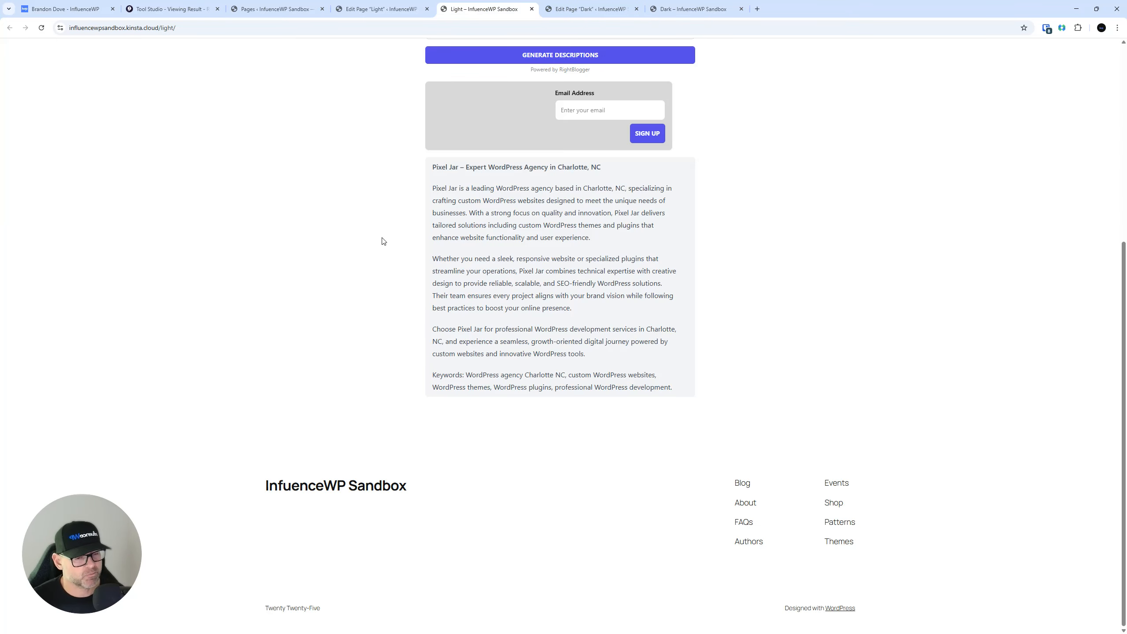
scroll(444, 311, up, 4)
scroll(490, 413, down, 2)
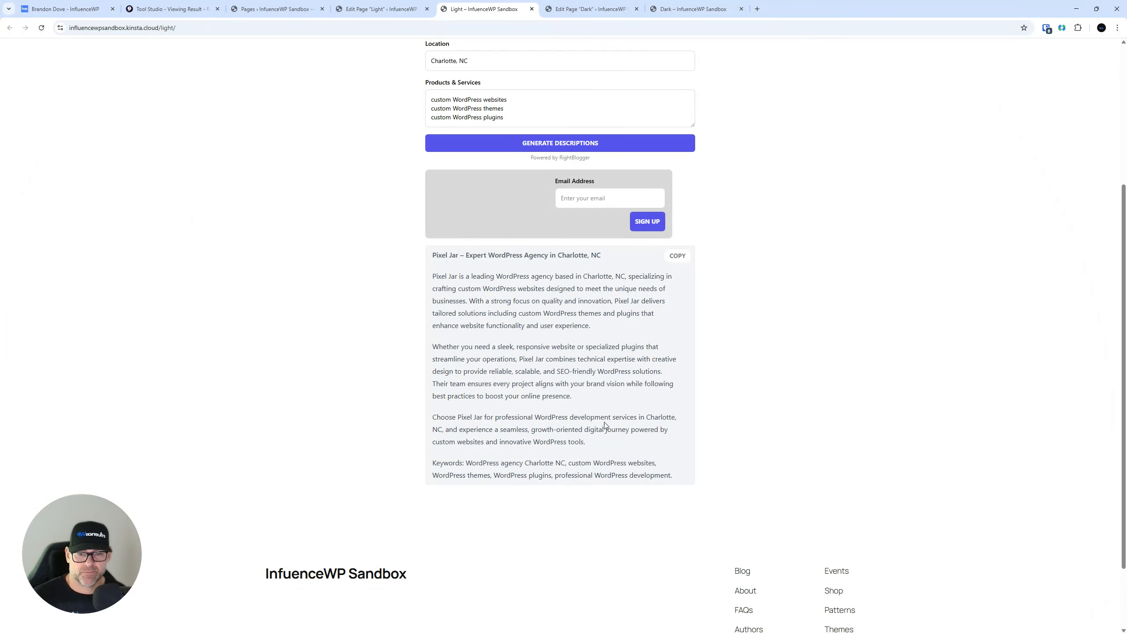
scroll(603, 420, up, 4)
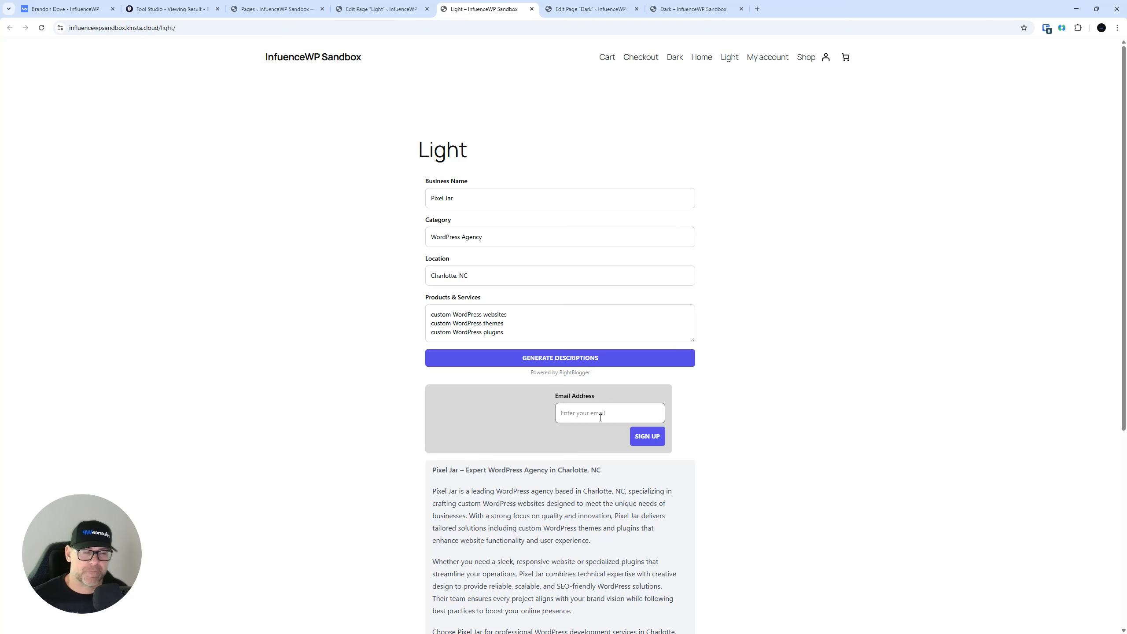
click(692, 8)
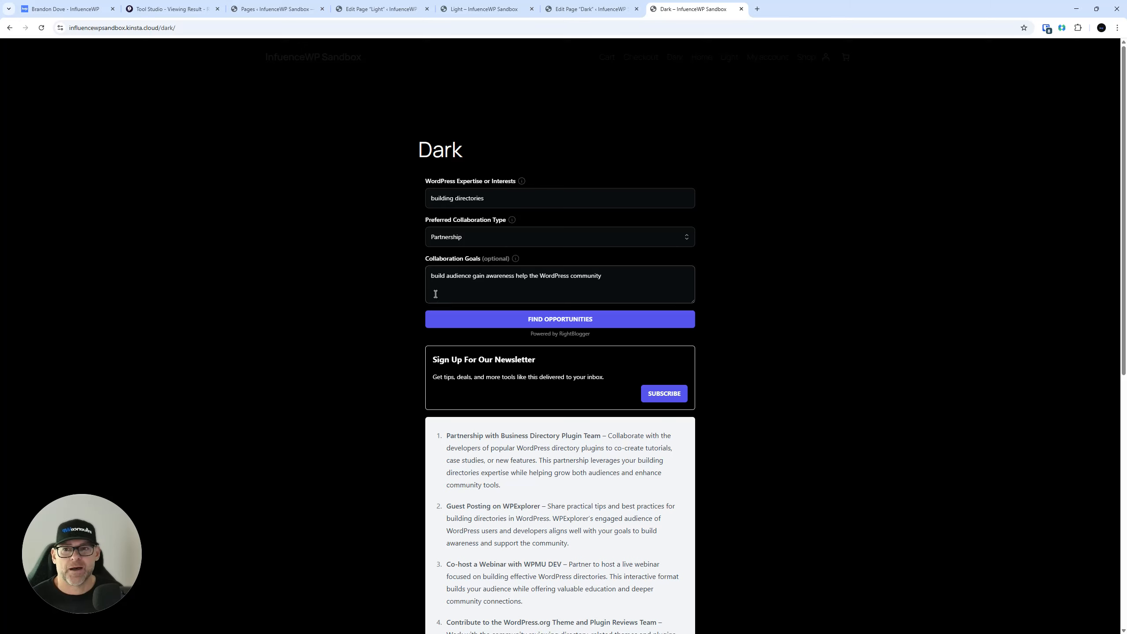
Switch to RightBlogger Tool Studio, open the Collaboration Opportunity Finder's usage analytics, reload them and inspect the latest day's tool uses
click(122, 6)
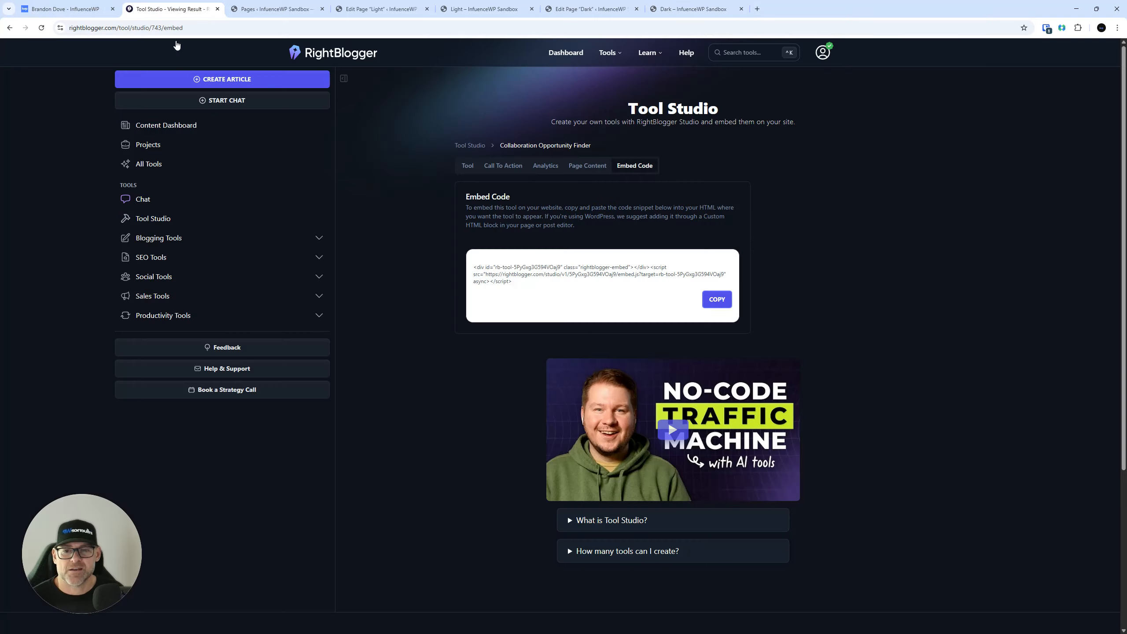
click(157, 220)
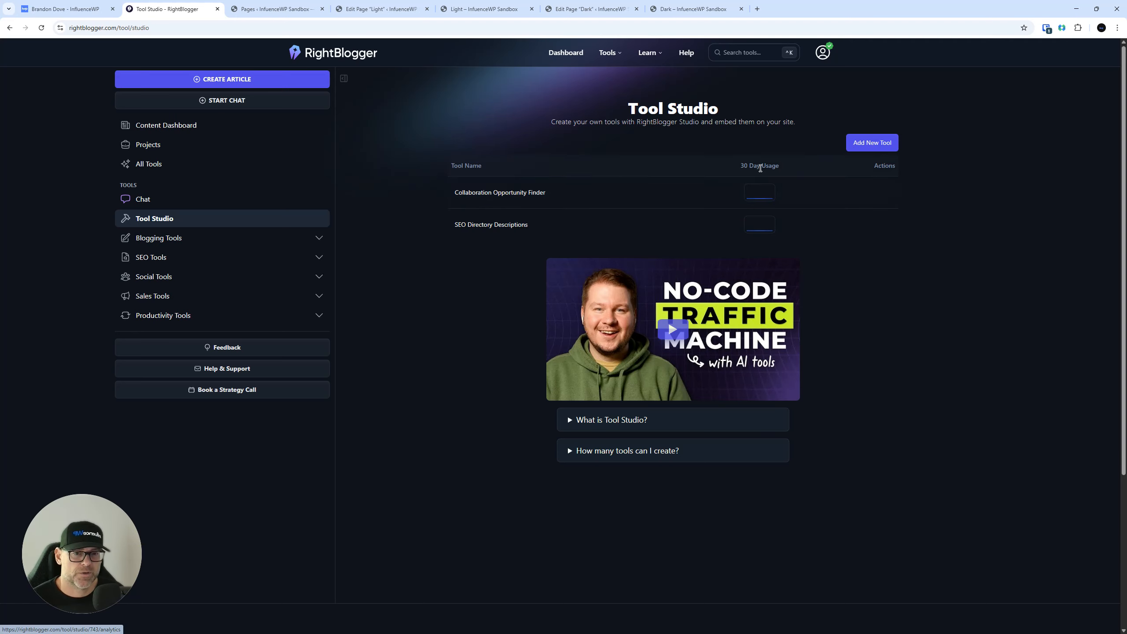
click(760, 191)
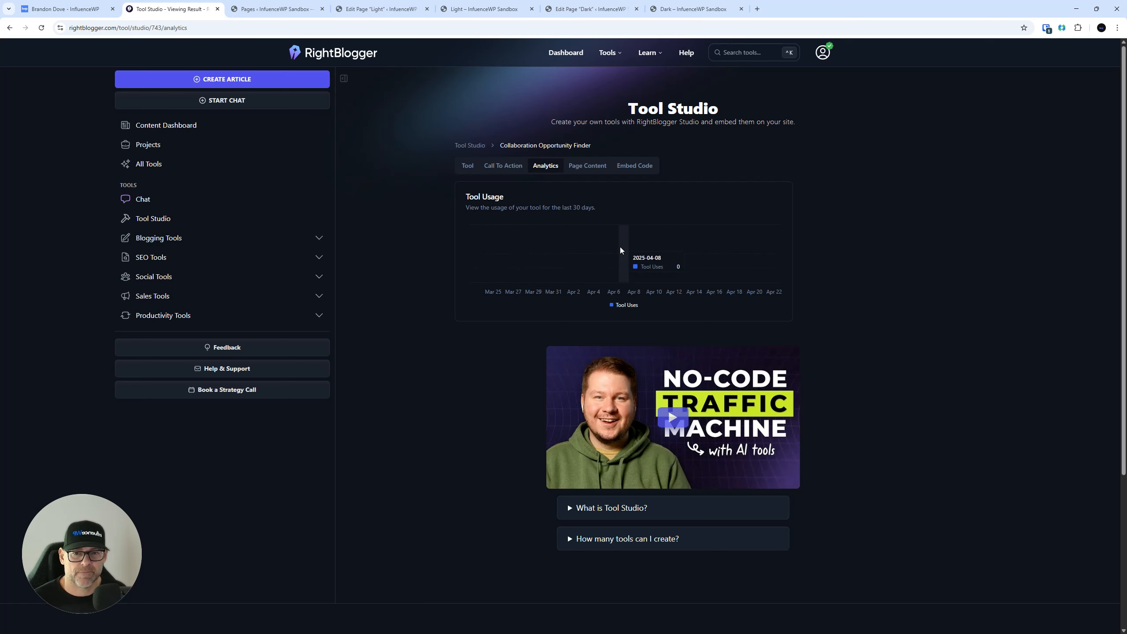
key(F5)
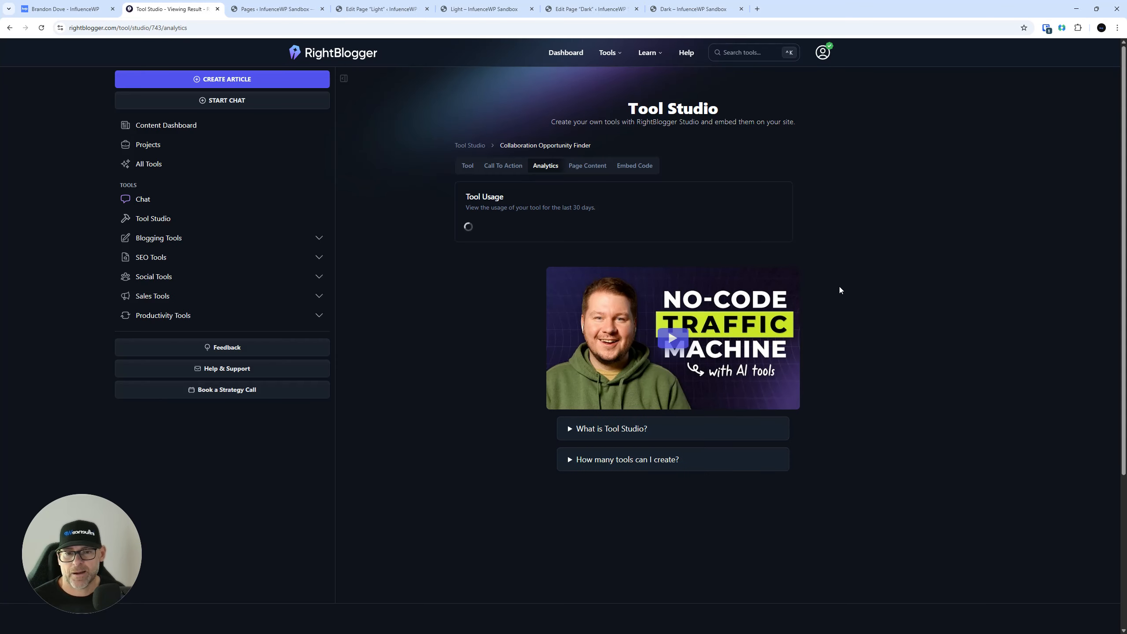
click(781, 252)
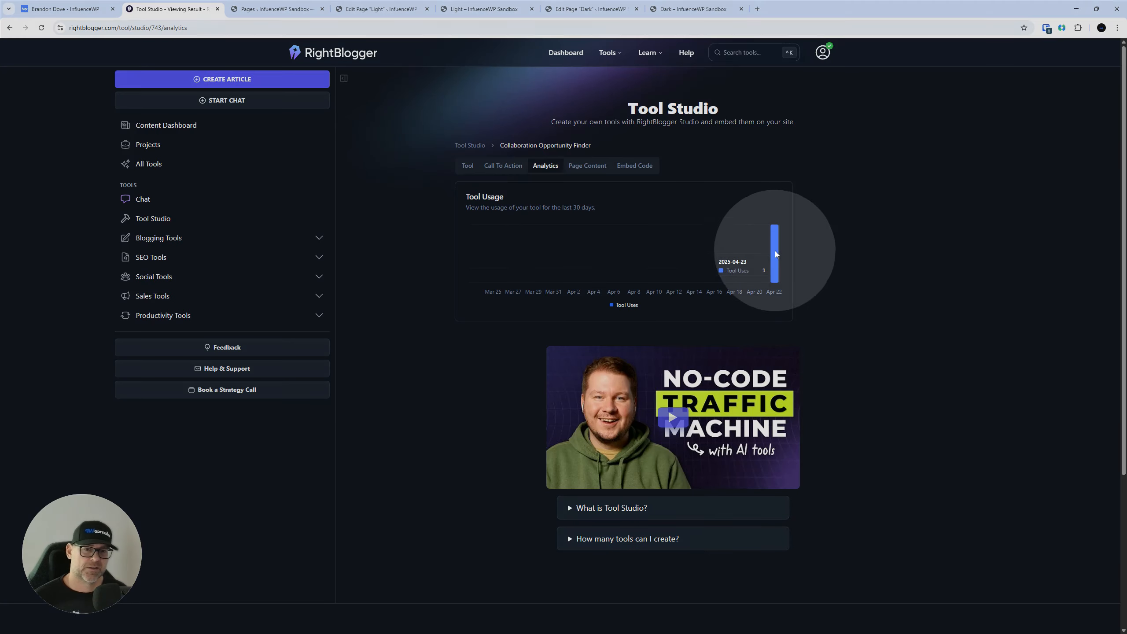